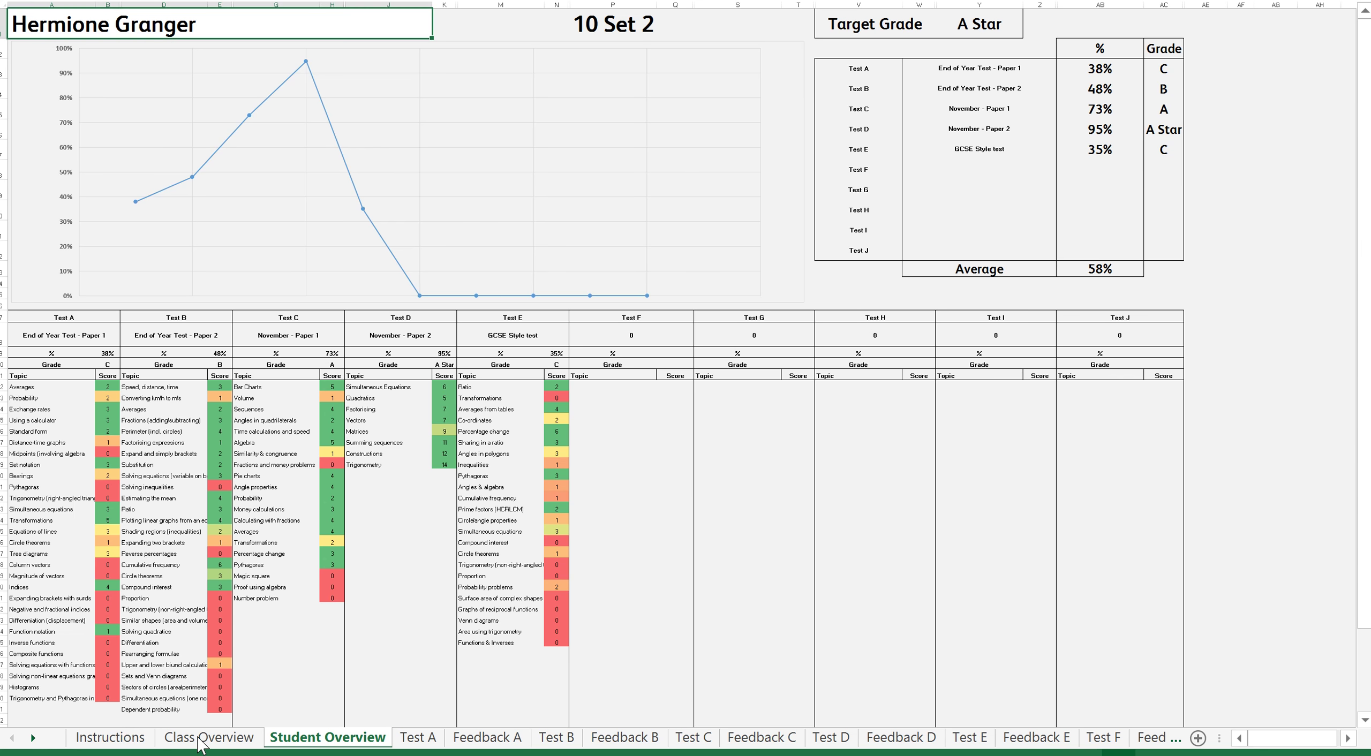
# Step: Open the Class Overview sheet and examine the test results across to the Average % column
pyautogui.click(202, 743)
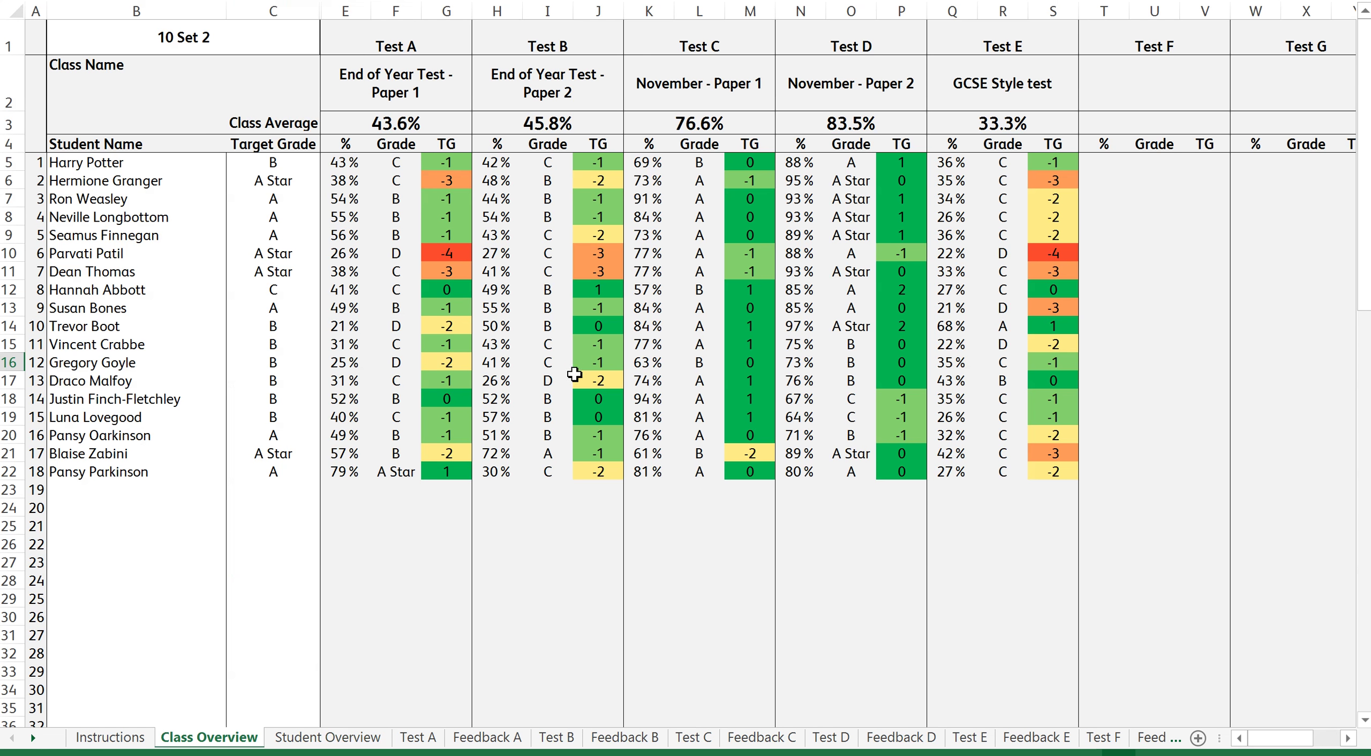
pyautogui.moveTo(1279, 742); pyautogui.dragTo(1332, 748)
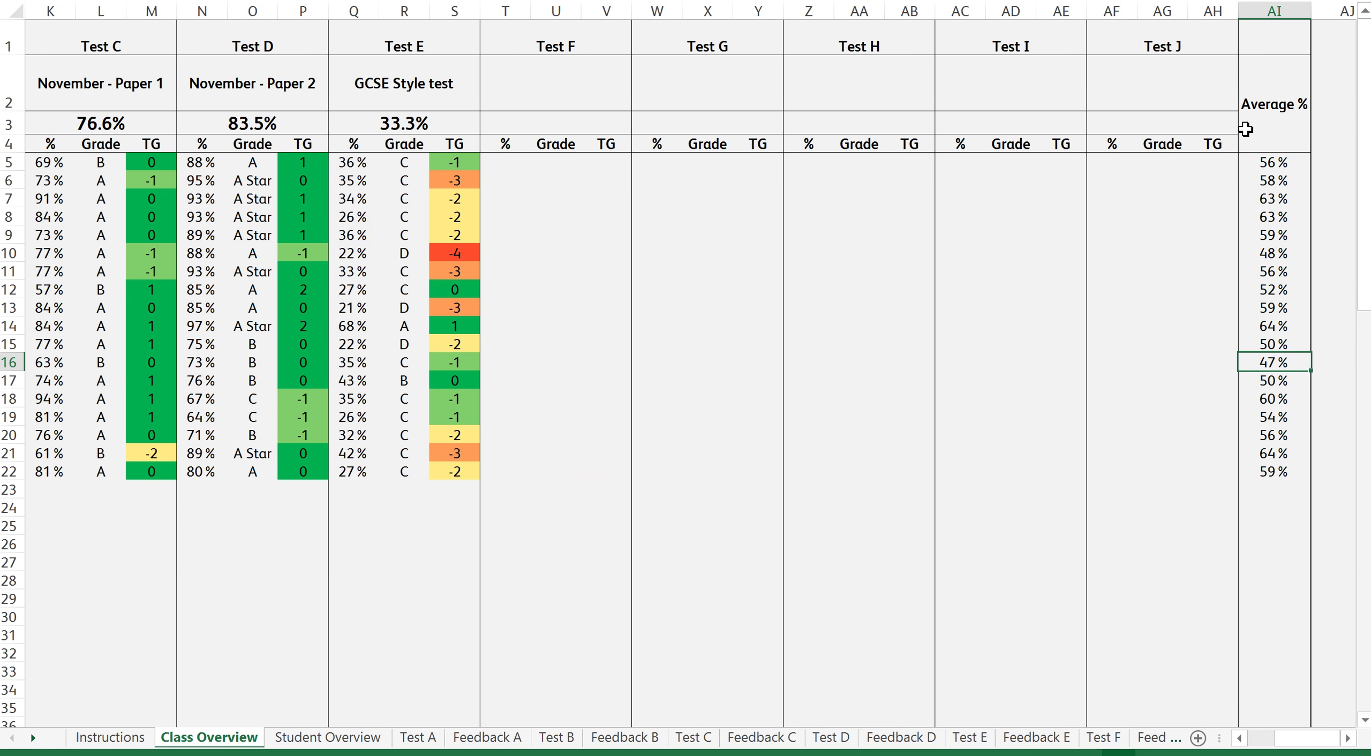
pyautogui.moveTo(1337, 739); pyautogui.dragTo(1283, 739)
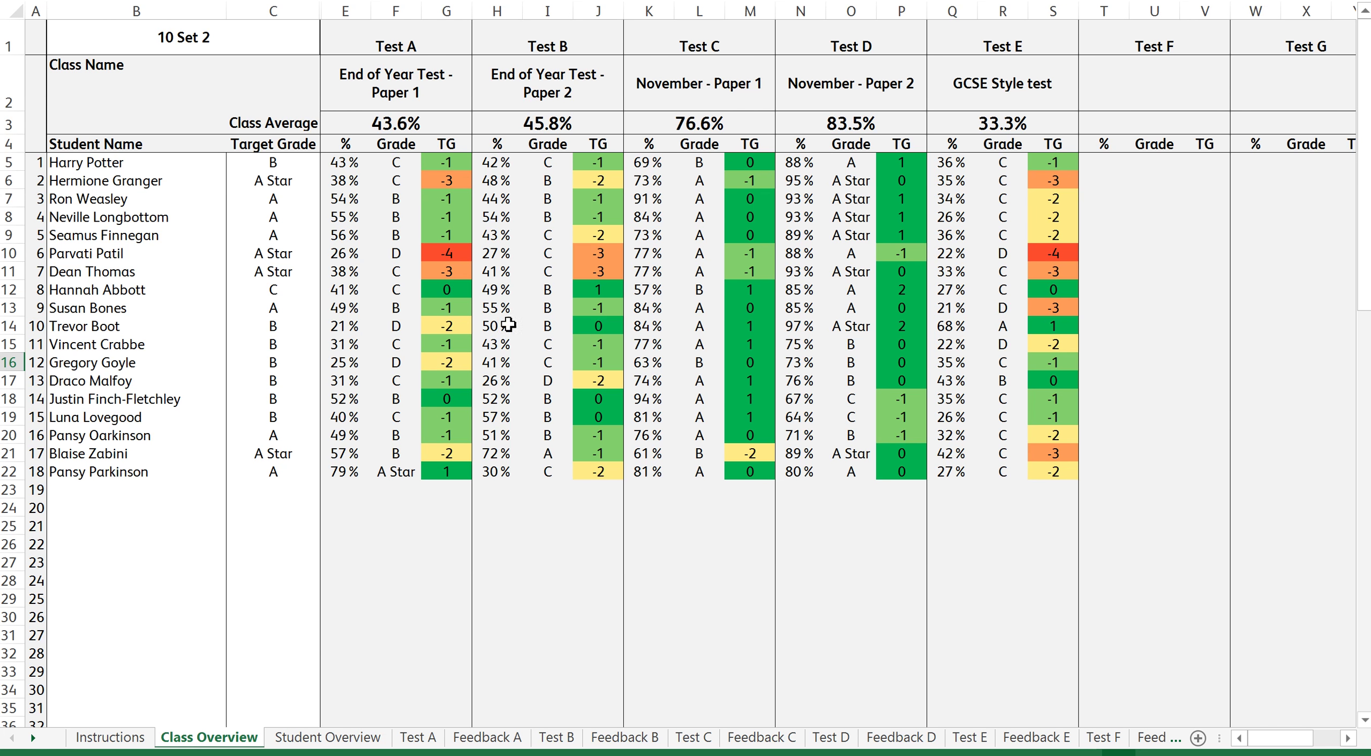
# Step: Review the full Student Overview report, then switch it to the fourth student in the class list
pyautogui.click(315, 742)
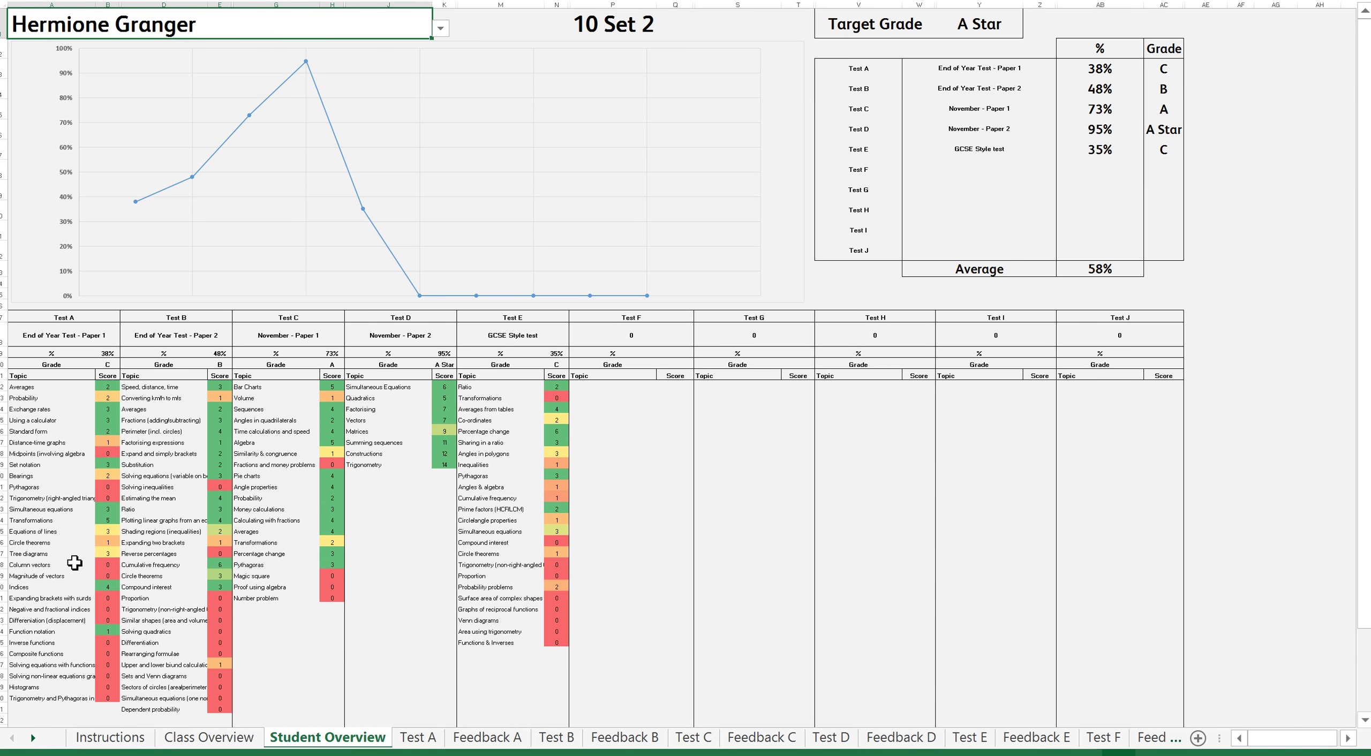
pyautogui.scroll(-5, 707, 599)
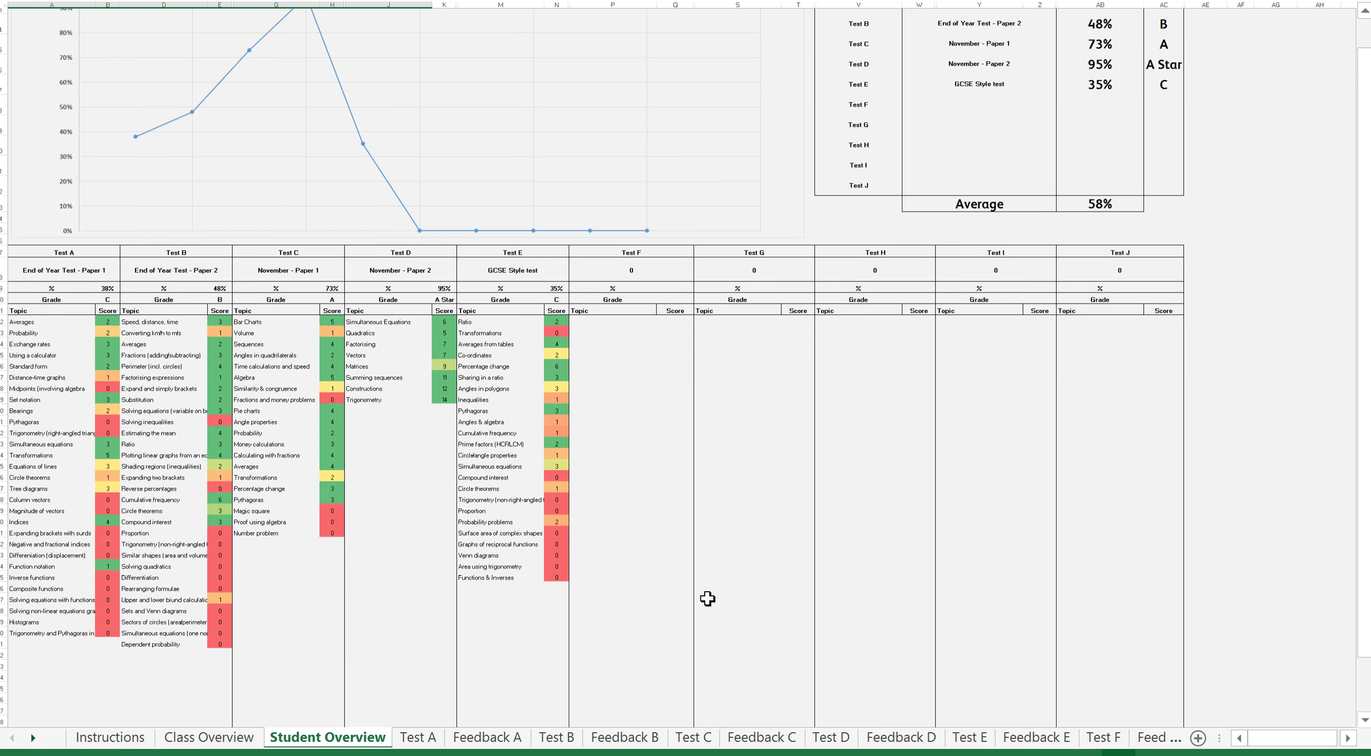
pyautogui.scroll(4, 417, 431)
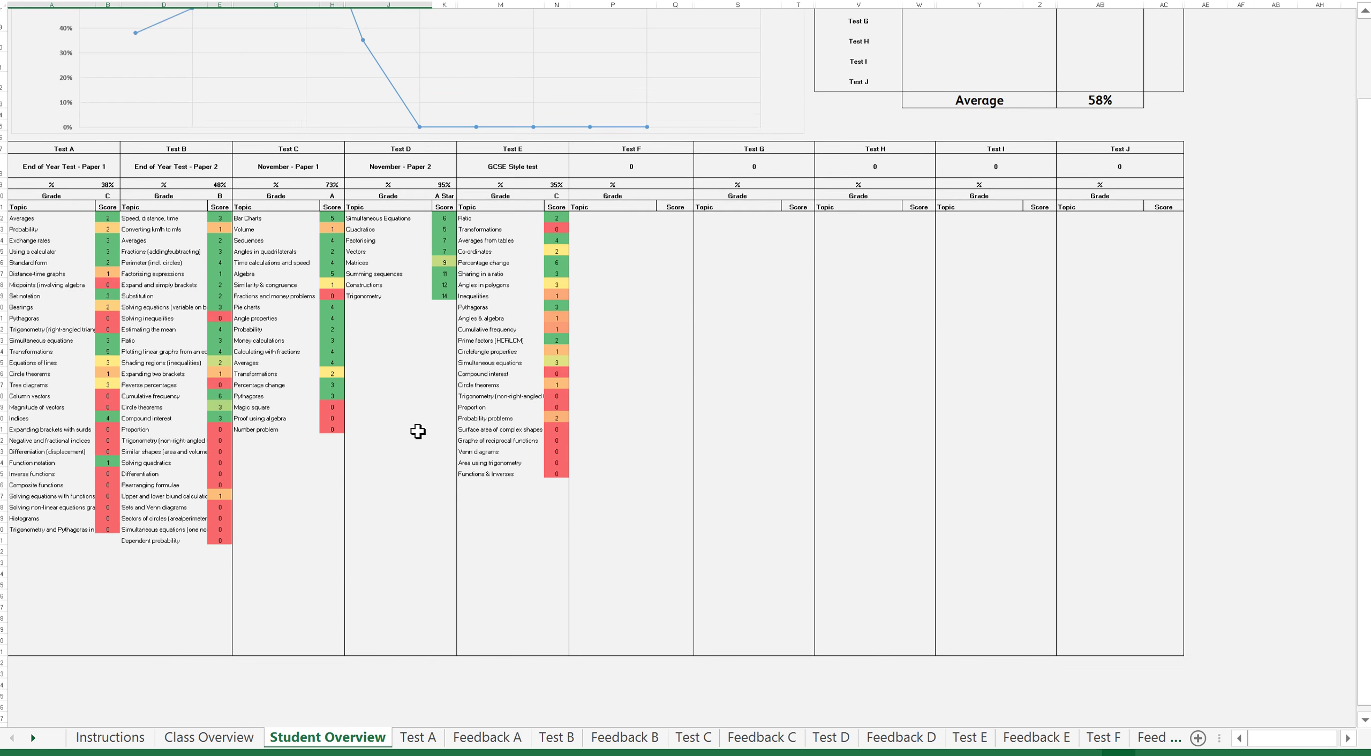
pyautogui.scroll(1, 418, 431)
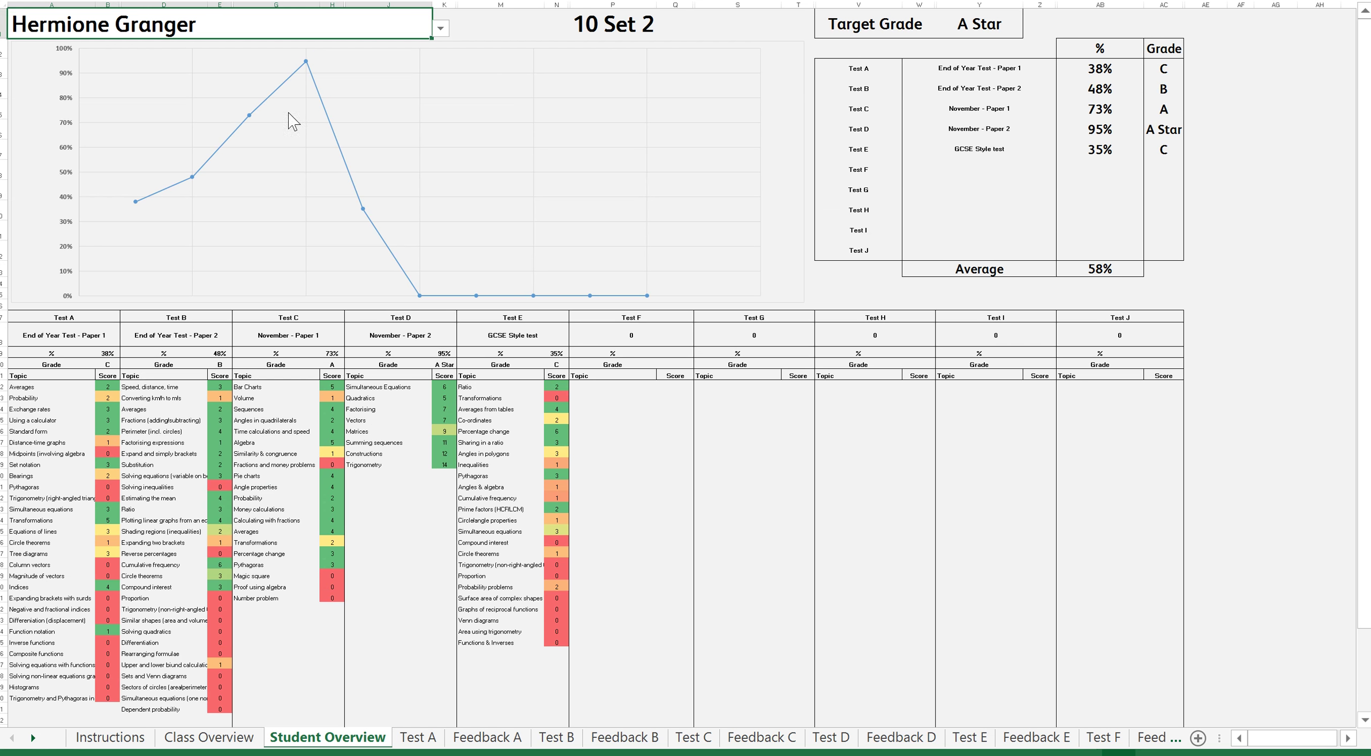
pyautogui.click(440, 28)
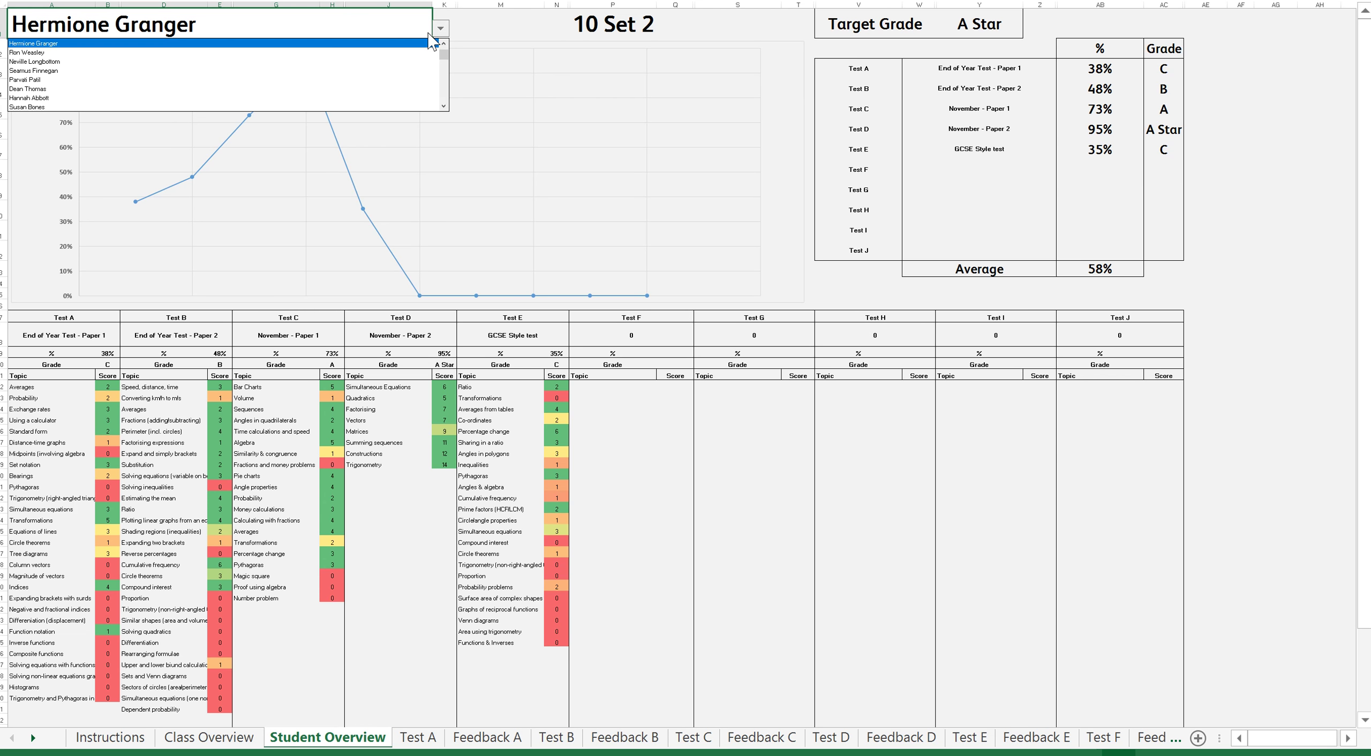
pyautogui.click(293, 62)
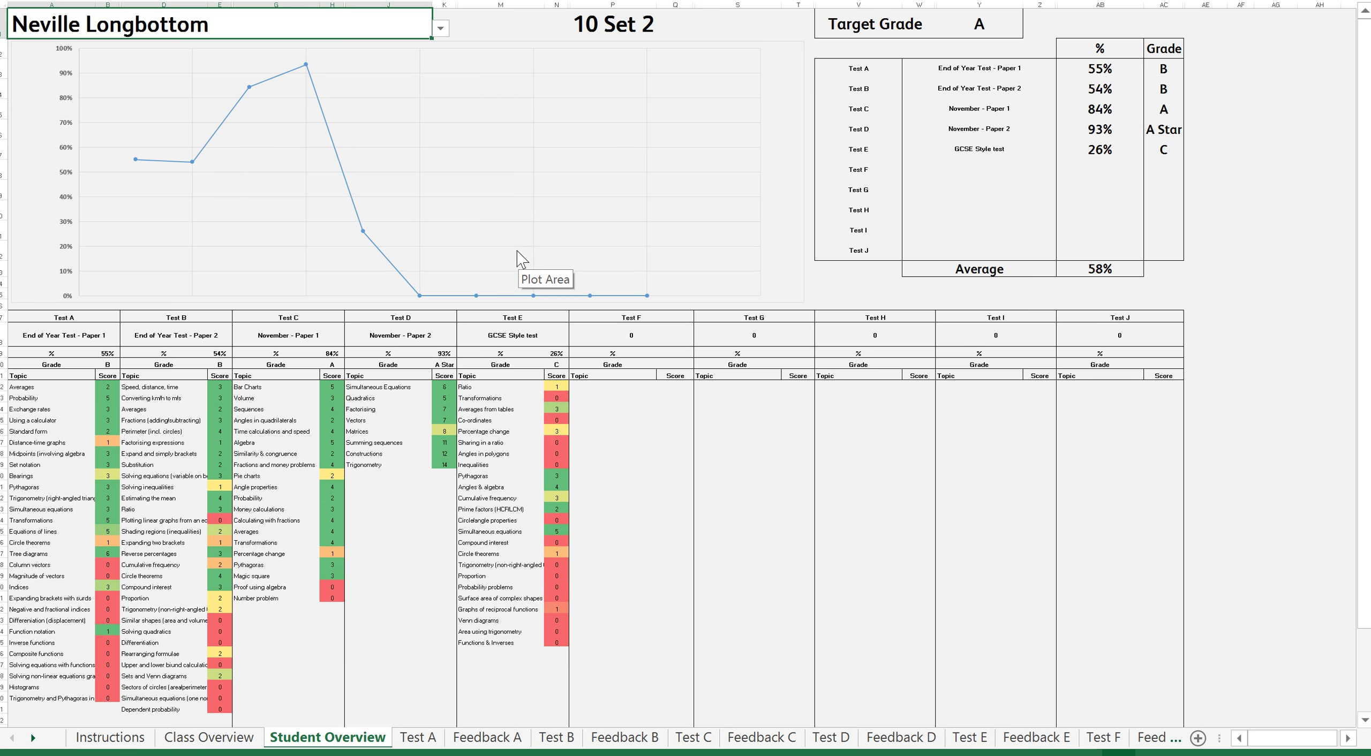
# Step: Open the Test A sheet and inspect the fifth student's marks for the Probability and Averages questions
pyautogui.click(419, 739)
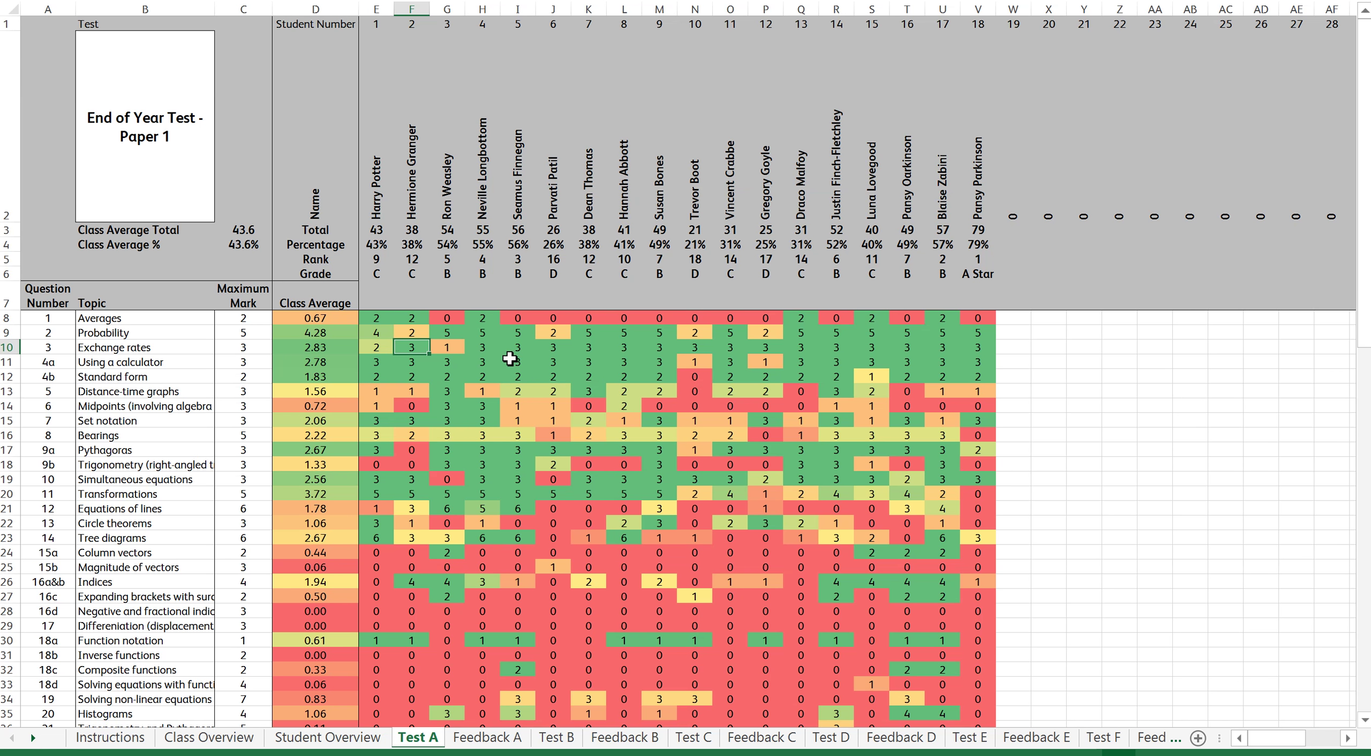
pyautogui.click(517, 333)
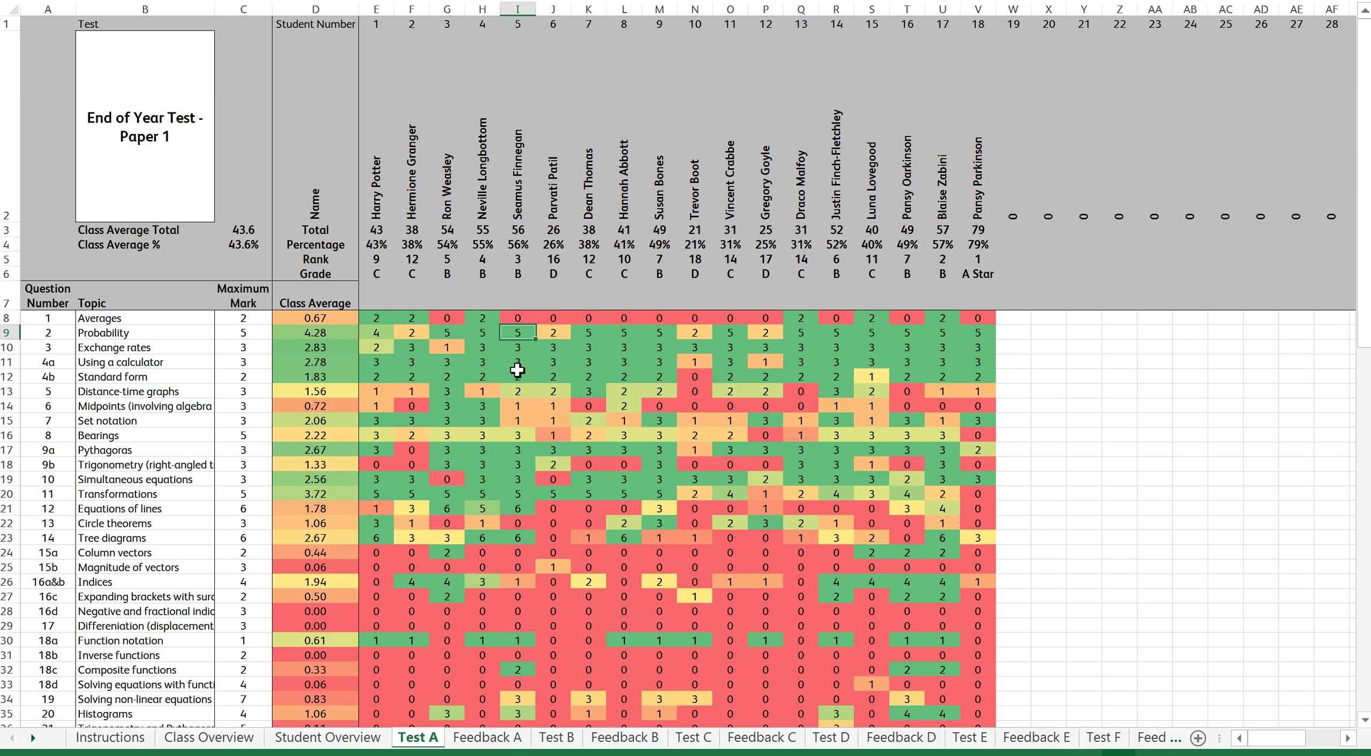
pyautogui.click(515, 318)
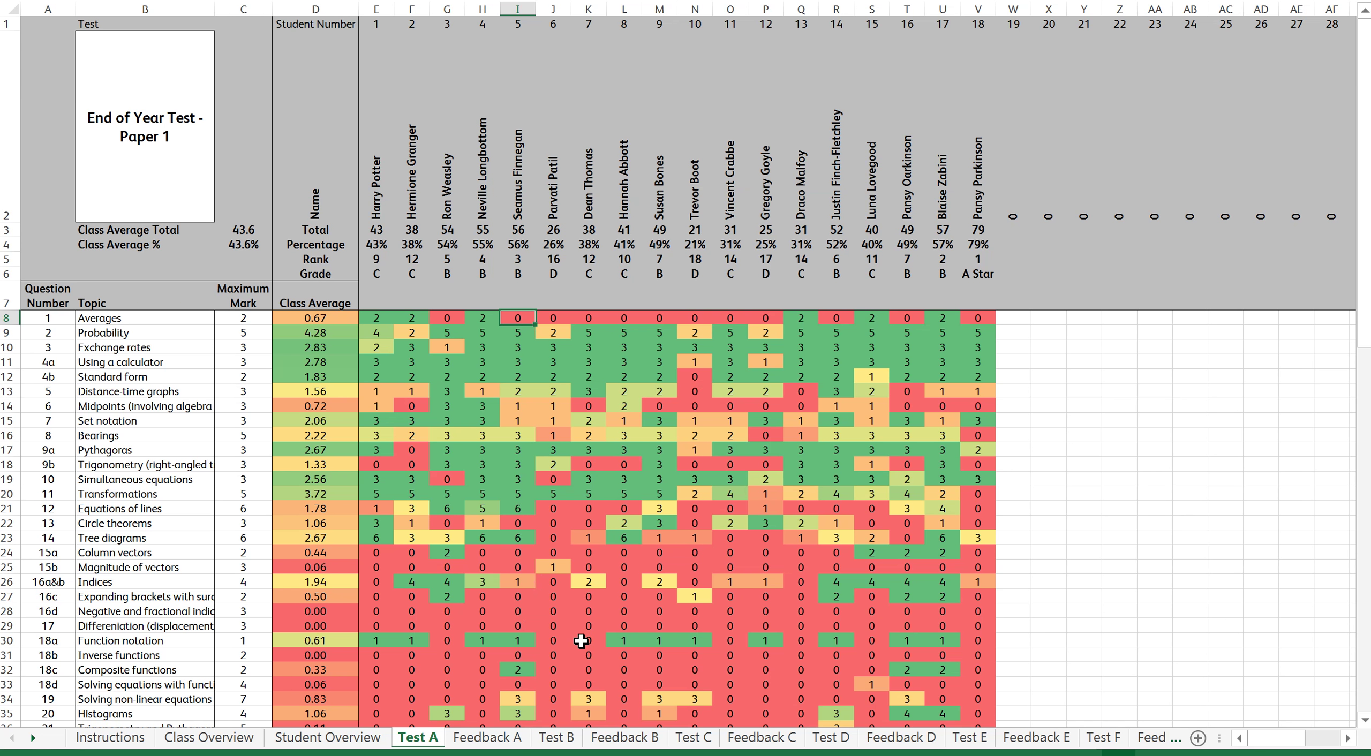
# Step: Open the Feedback A sheet and examine the colour-coded scores in the fourth student's Your Score column
pyautogui.click(483, 744)
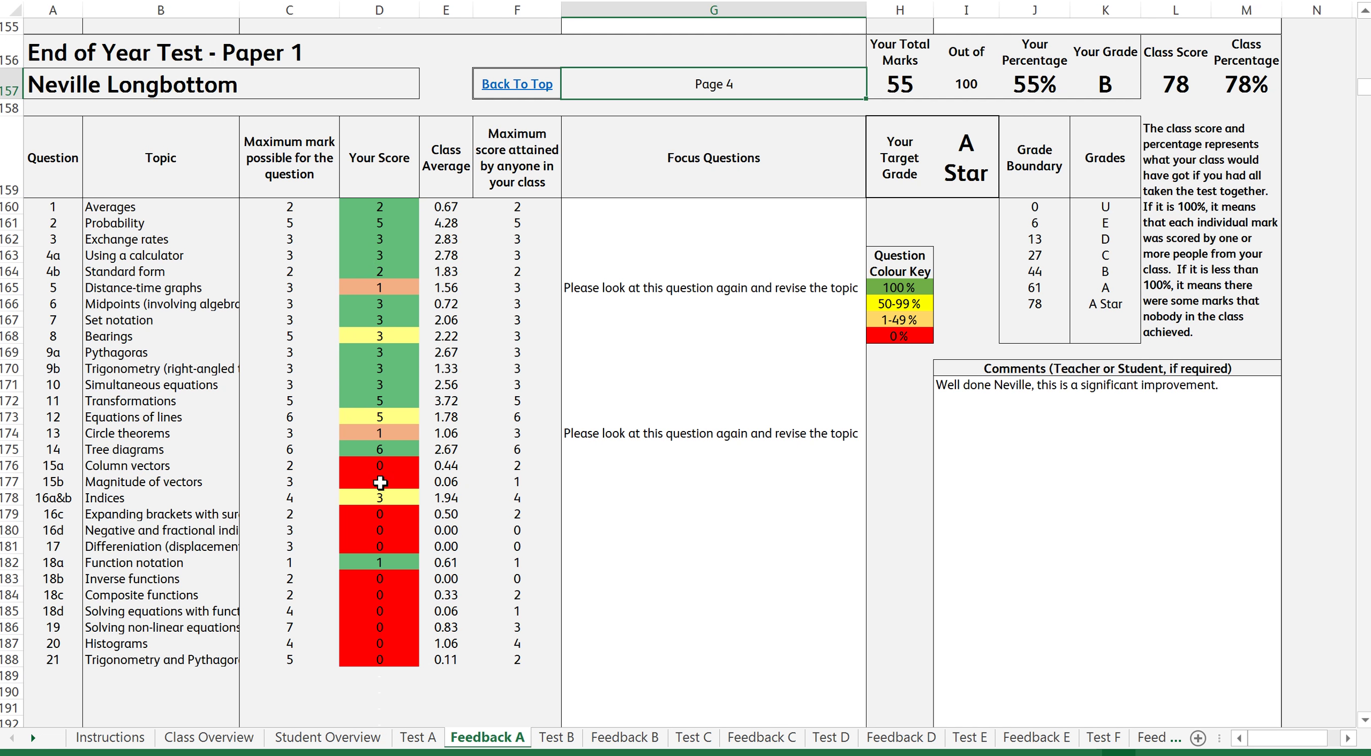
pyautogui.click(389, 245)
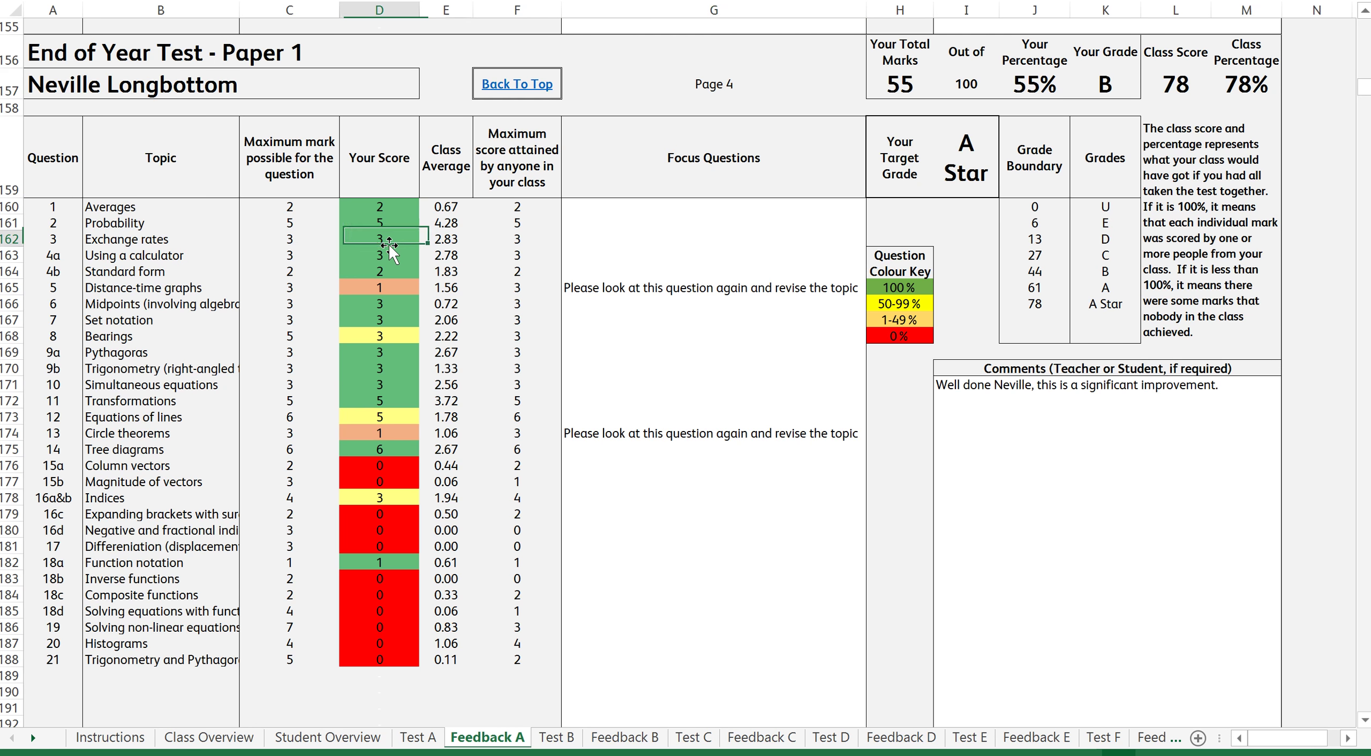
pyautogui.moveTo(383, 462); pyautogui.dragTo(392, 452)
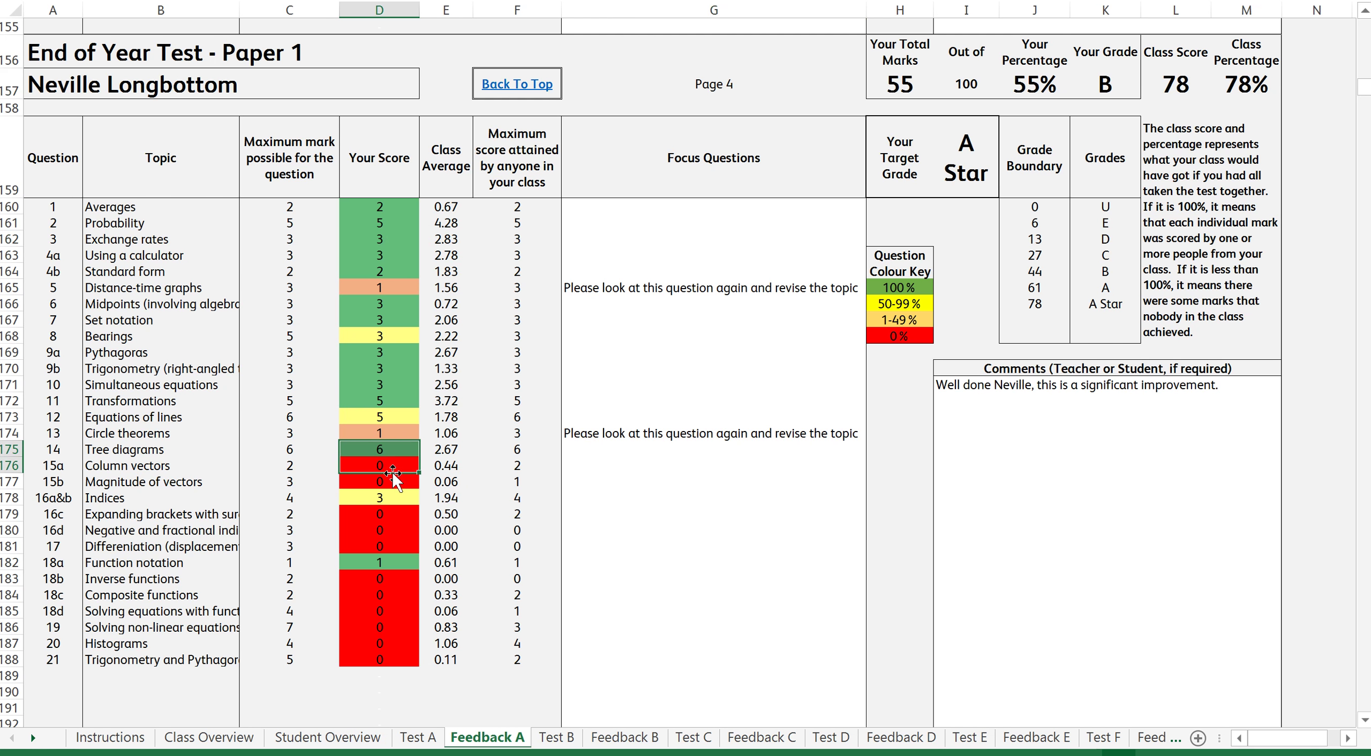
pyautogui.click(402, 418)
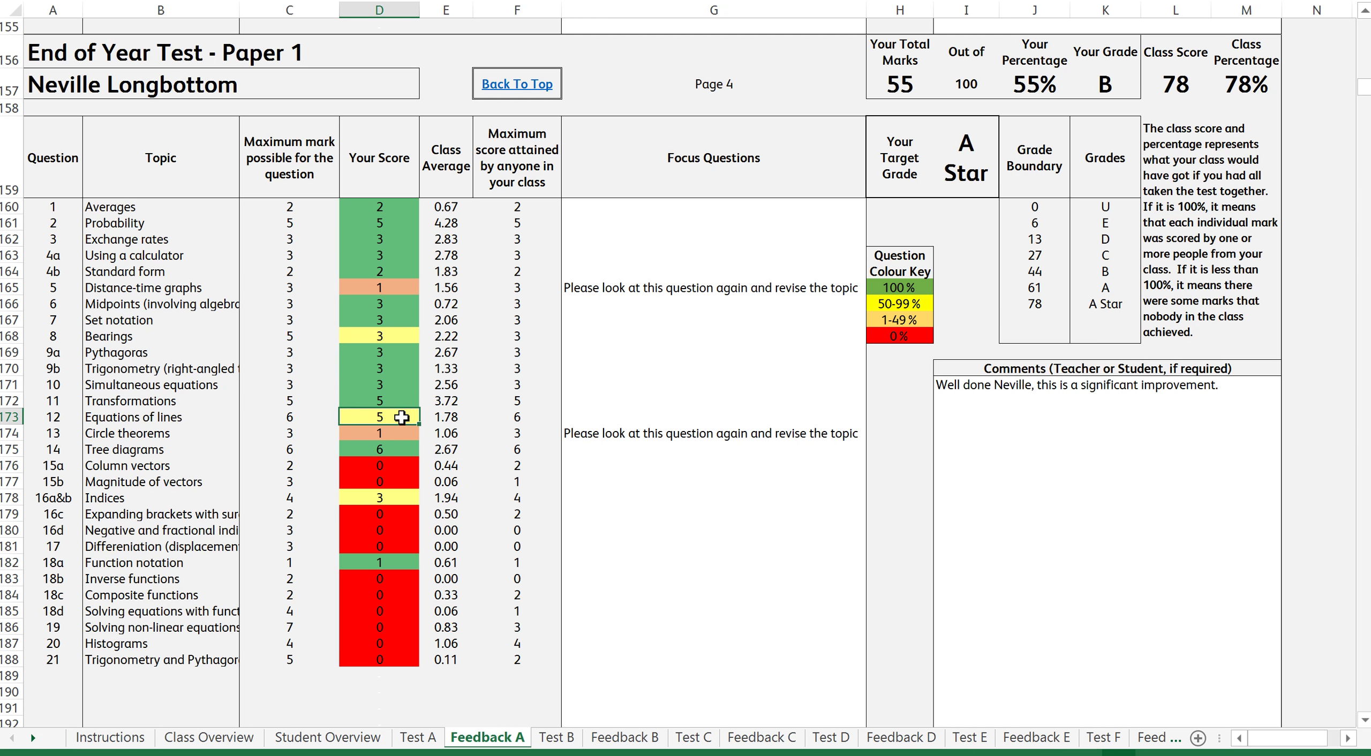
pyautogui.click(401, 431)
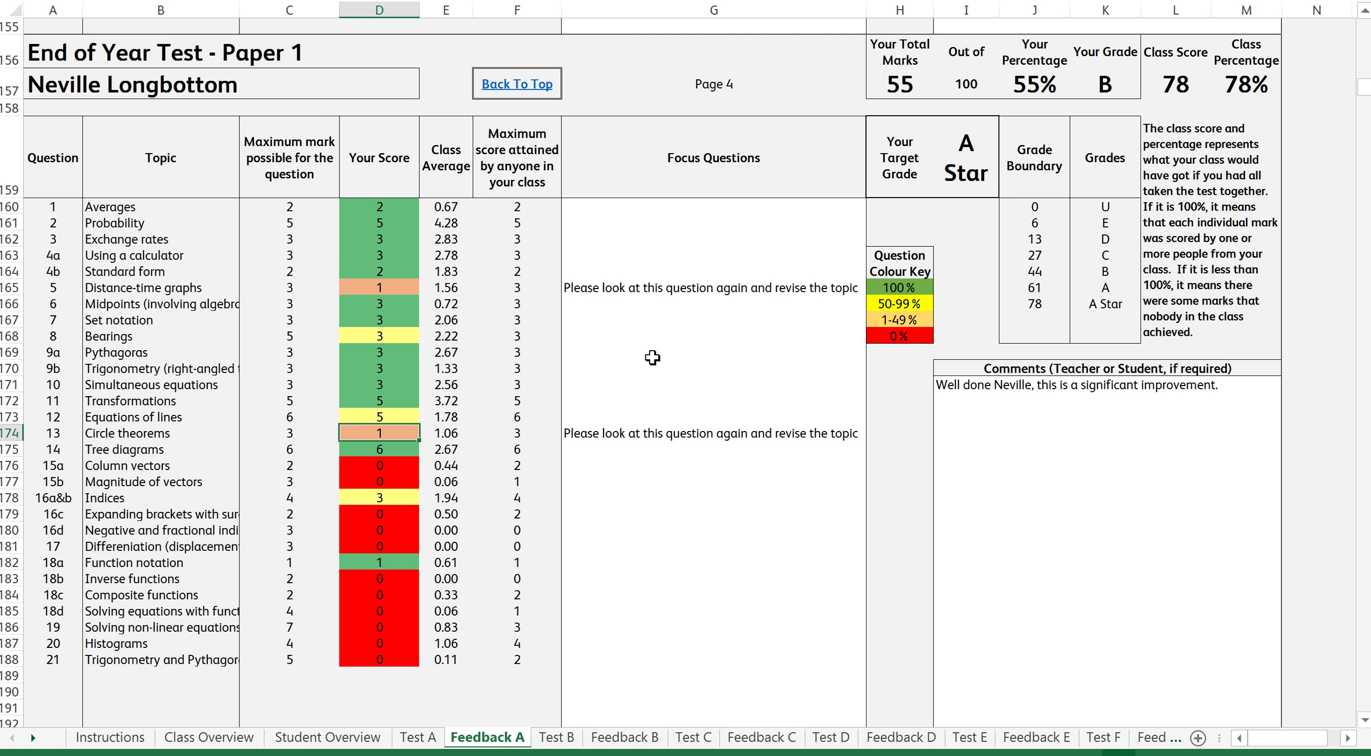
# Step: Set the Bearings focus question on the page 4 feedback to "Please look at this question again and revise the topic"
pyautogui.click(605, 335)
pyautogui.click(873, 336)
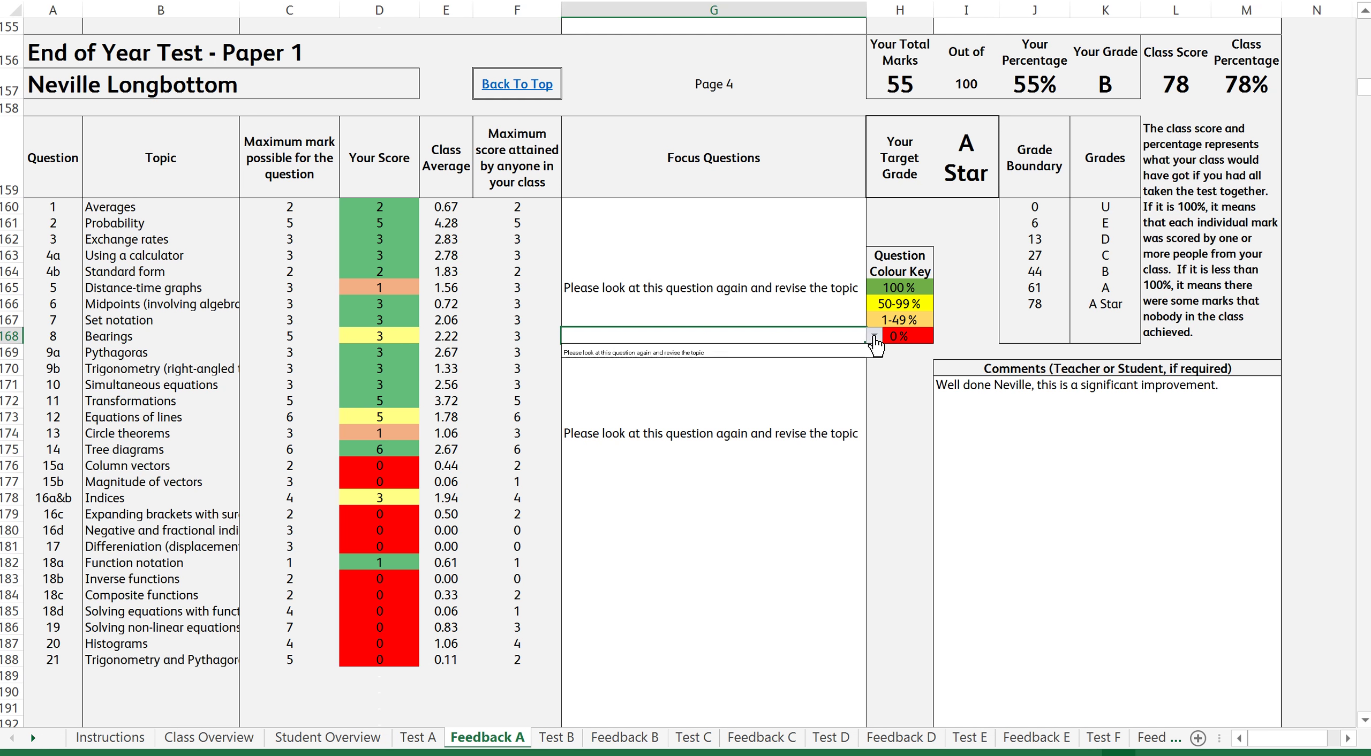
pyautogui.click(778, 352)
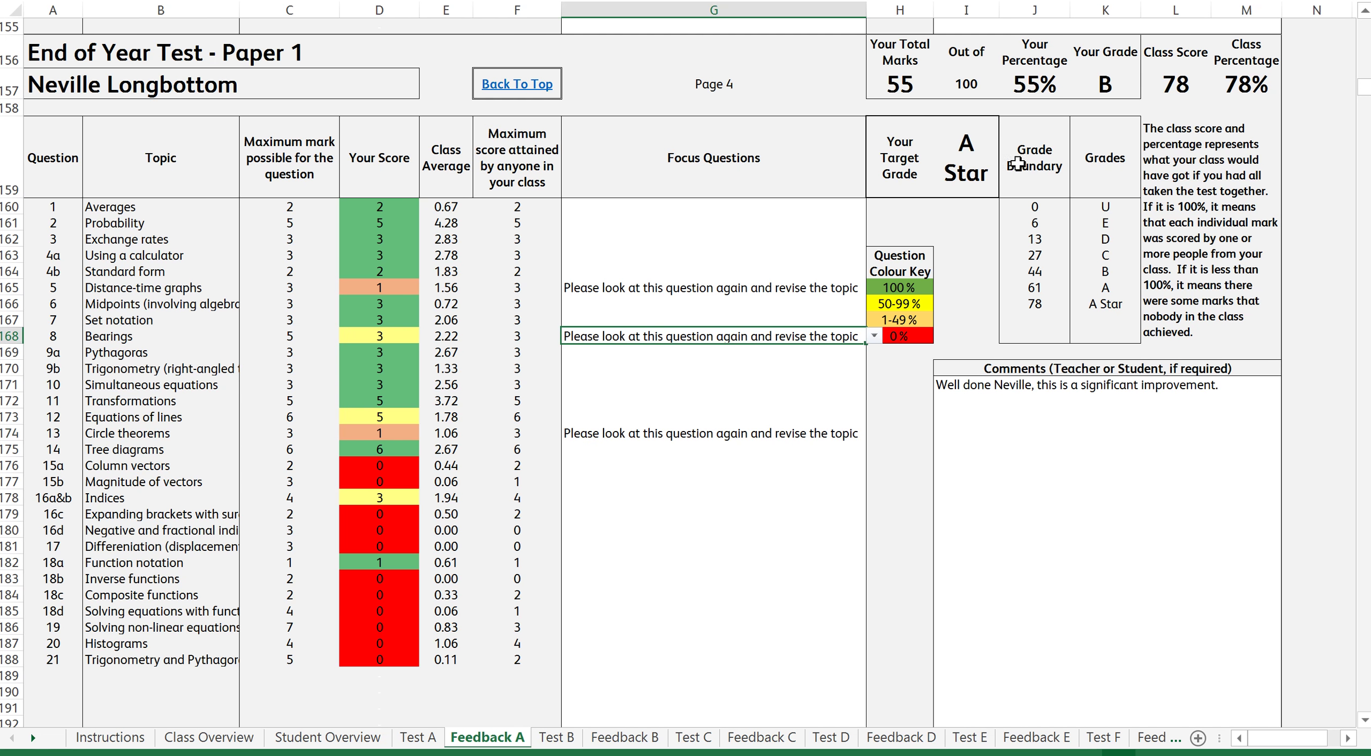
# Step: Examine the page 4 student's target grade, total marks, marks available, percentage, grade and class score
pyautogui.click(962, 160)
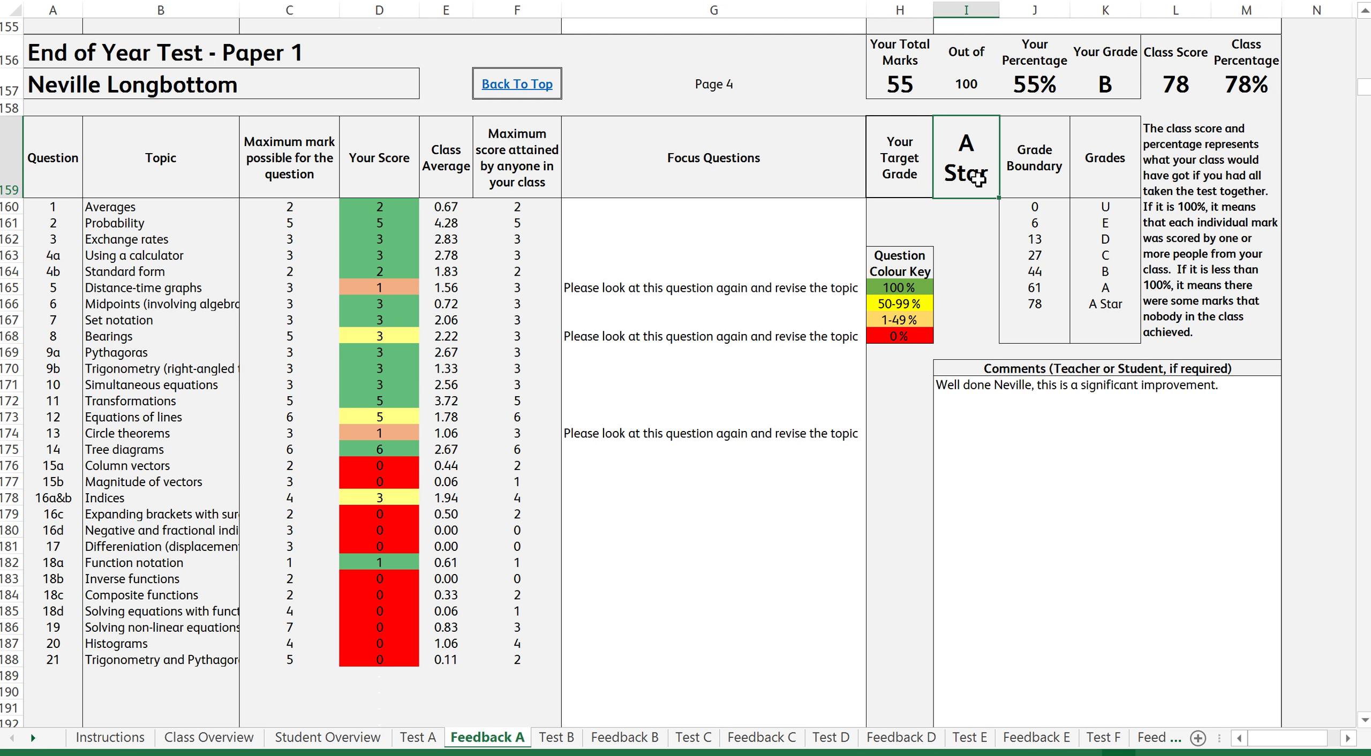
pyautogui.click(907, 90)
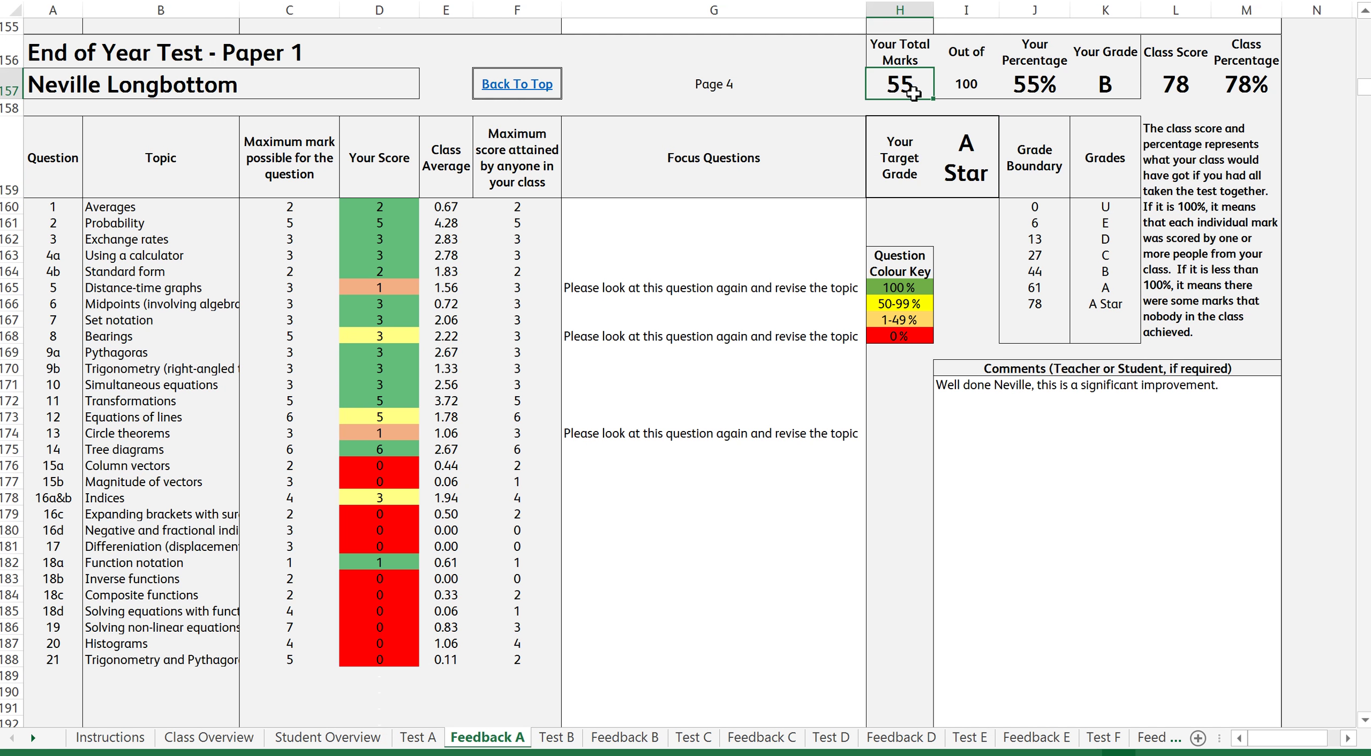
pyautogui.click(974, 84)
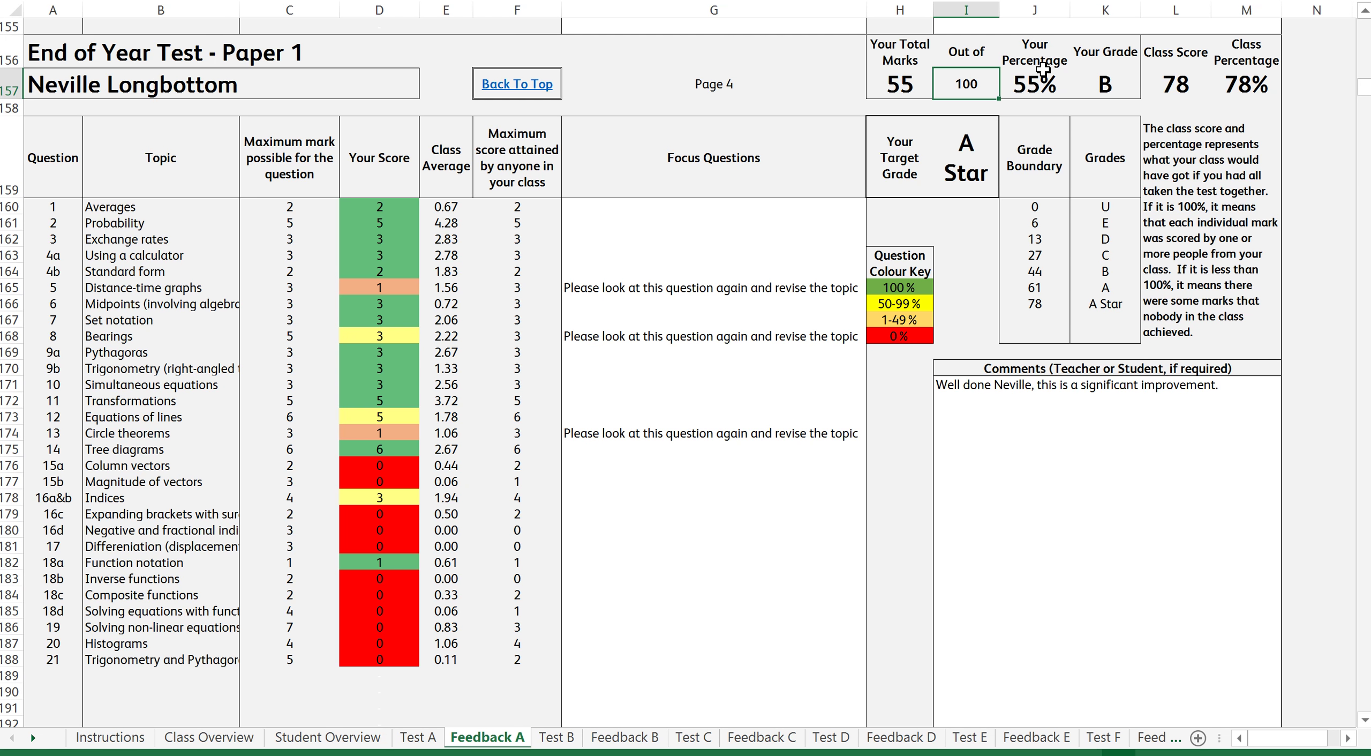
pyautogui.click(1030, 84)
pyautogui.click(1112, 79)
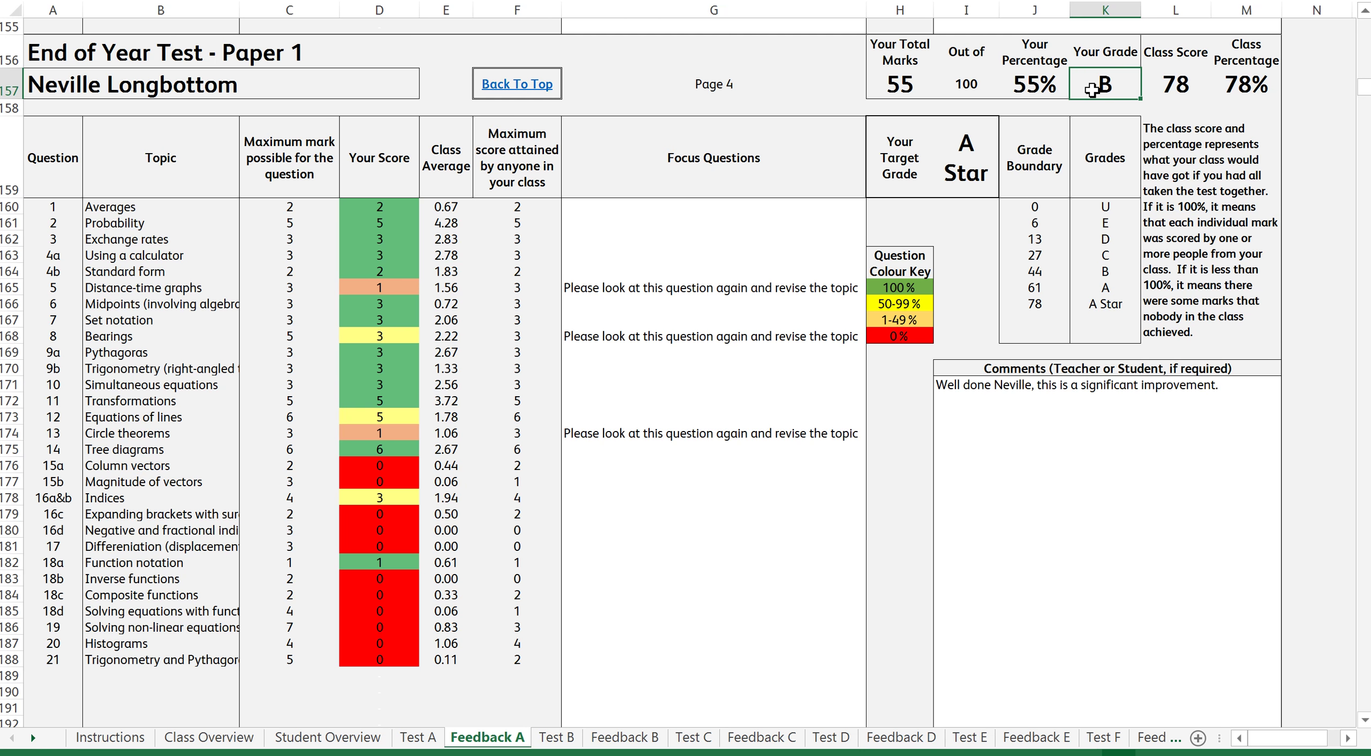
pyautogui.click(1177, 89)
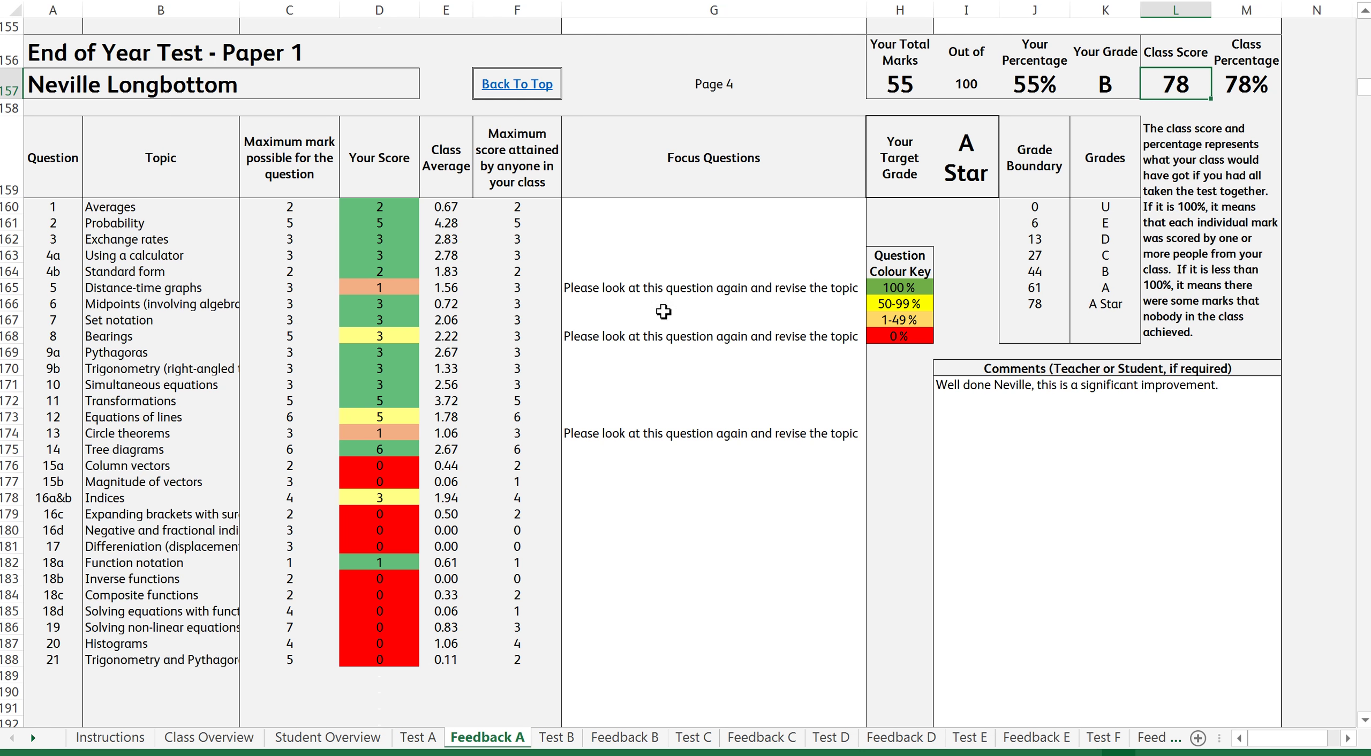
# Step: Return to the top of Feedback A through the Back To Top link and locate the first student's page number
pyautogui.click(525, 86)
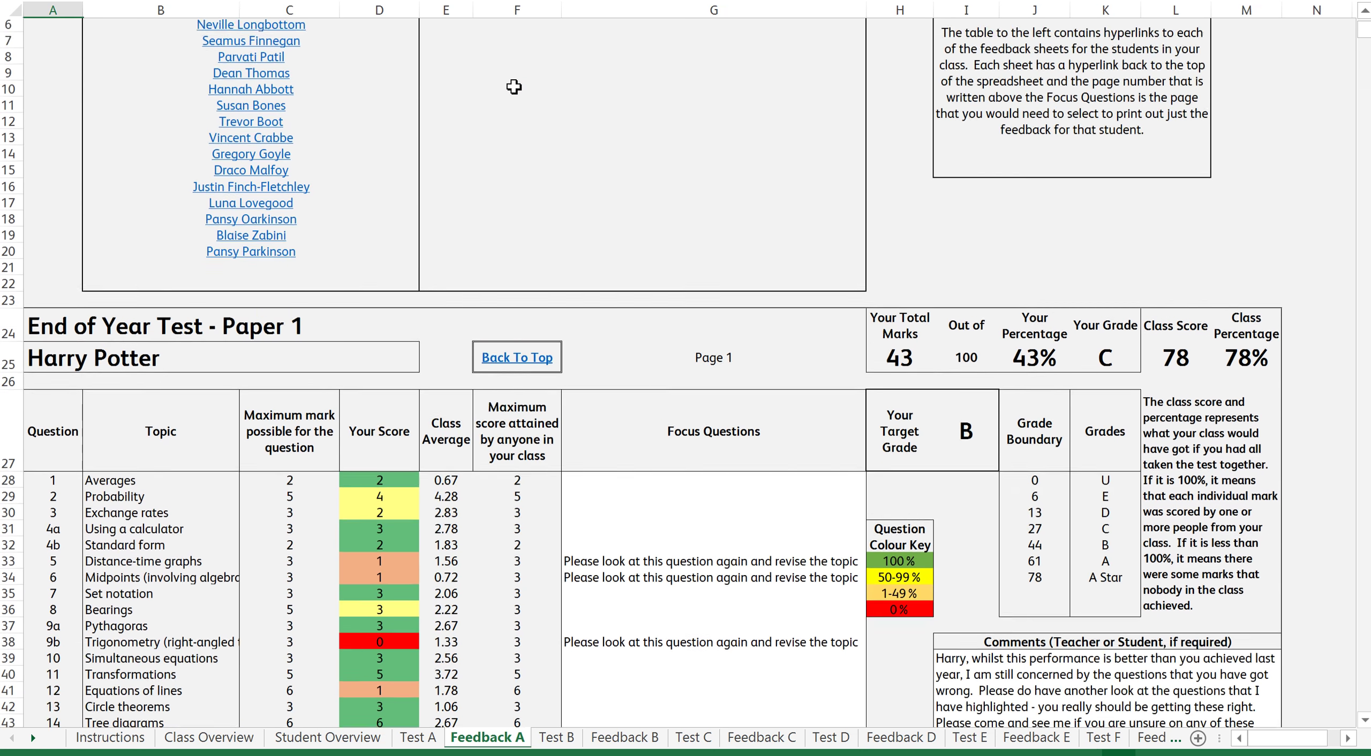
pyautogui.scroll(-6, 643, 407)
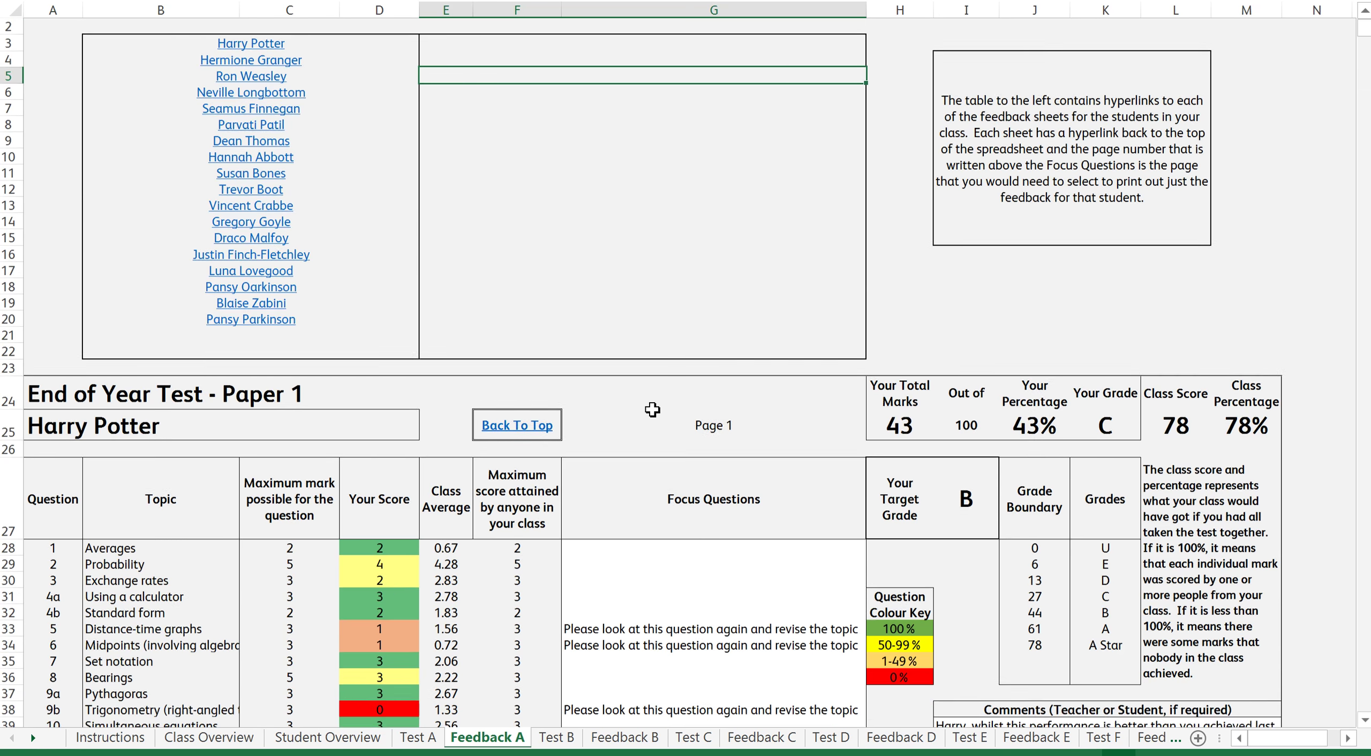
pyautogui.scroll(-1, 647, 413)
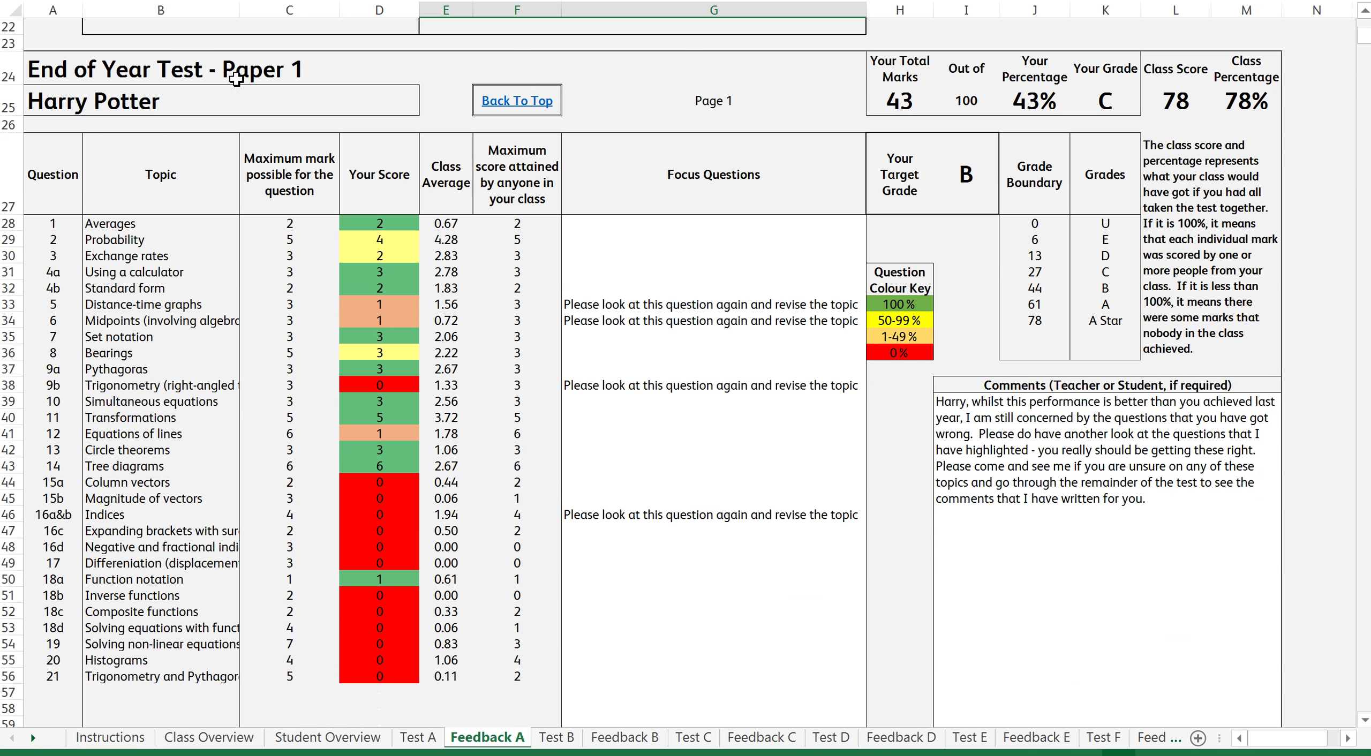
pyautogui.click(713, 102)
# Step: Browse down the student feedback sheets to the fourth student's sheet and locate its page number, Page 4
pyautogui.scroll(-5, 734, 436)
pyautogui.scroll(-20, 724, 445)
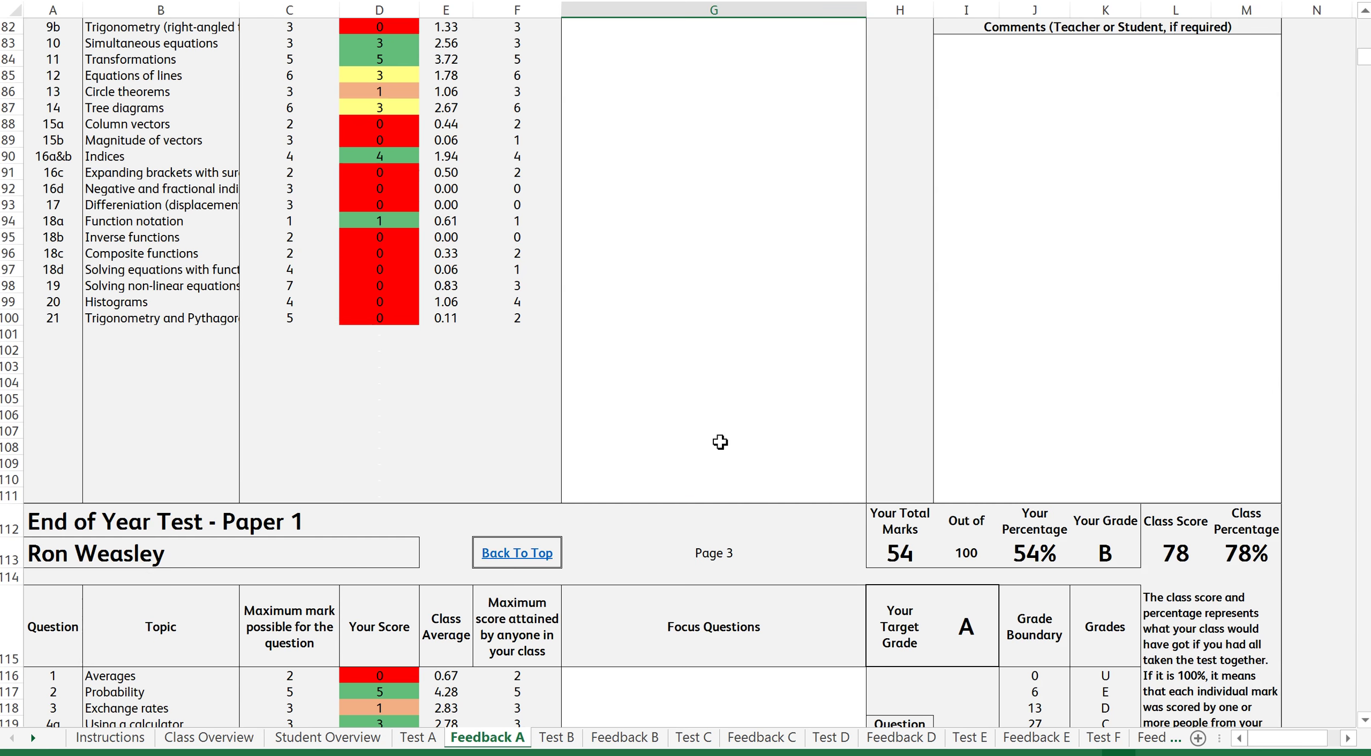
pyautogui.scroll(-1, 706, 555)
pyautogui.click(710, 392)
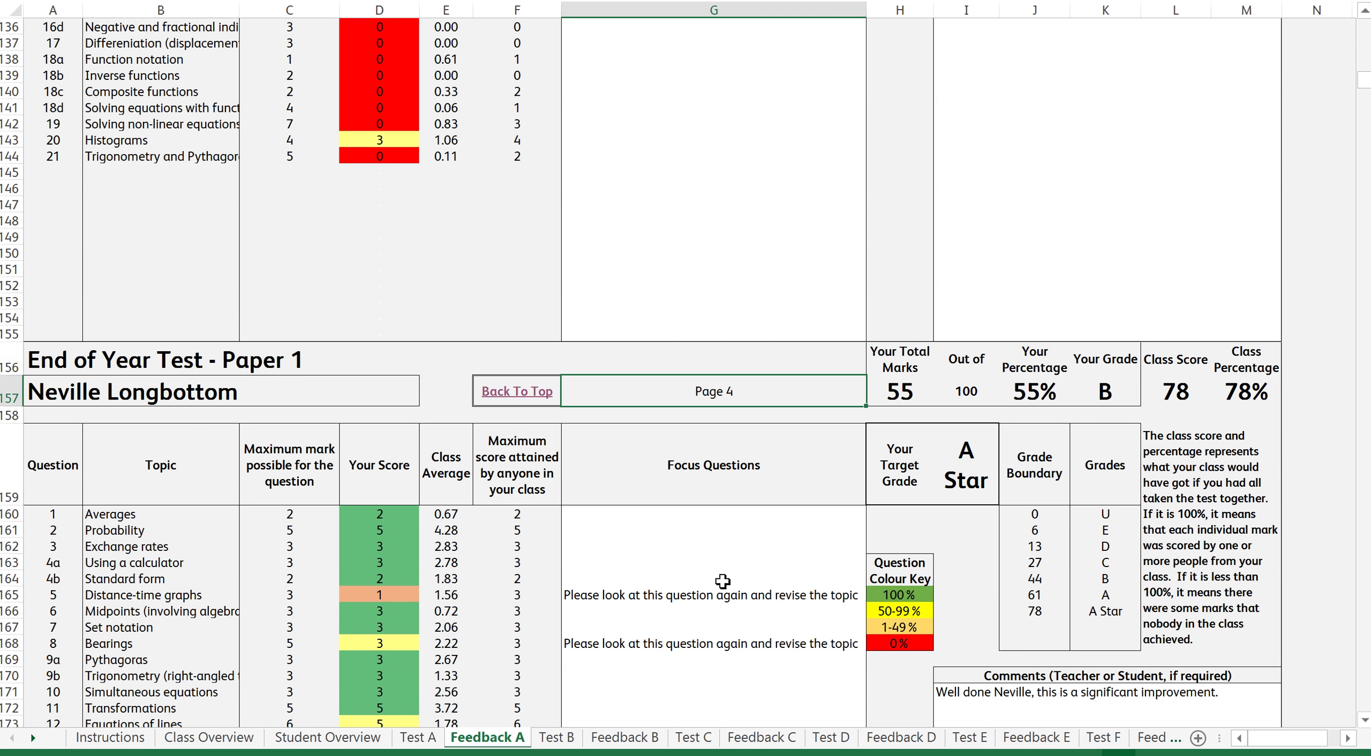
pyautogui.scroll(-5, 725, 582)
pyautogui.scroll(-2, 720, 583)
pyautogui.scroll(1, 719, 583)
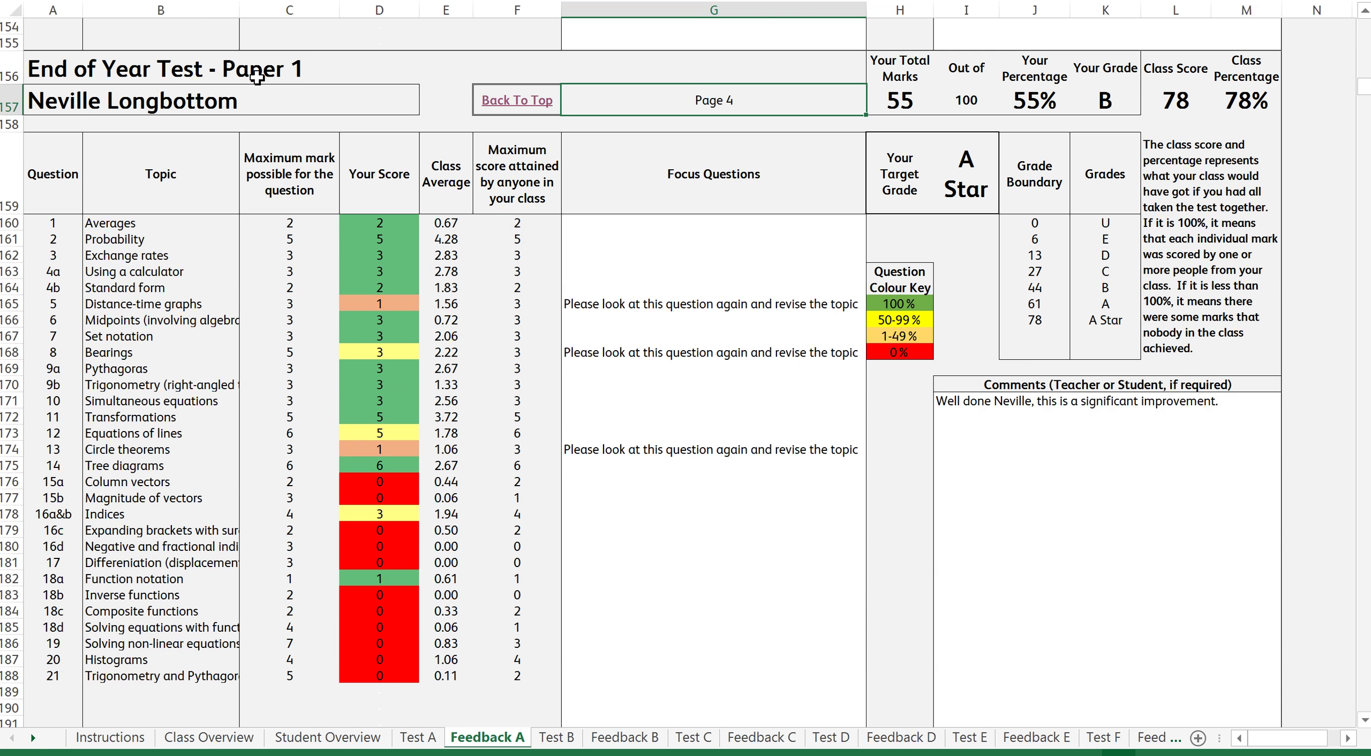
# Step: Preview the Feedback A printout from page 1 to page 4, then leave the preview without printing
pyautogui.click(27, 0)
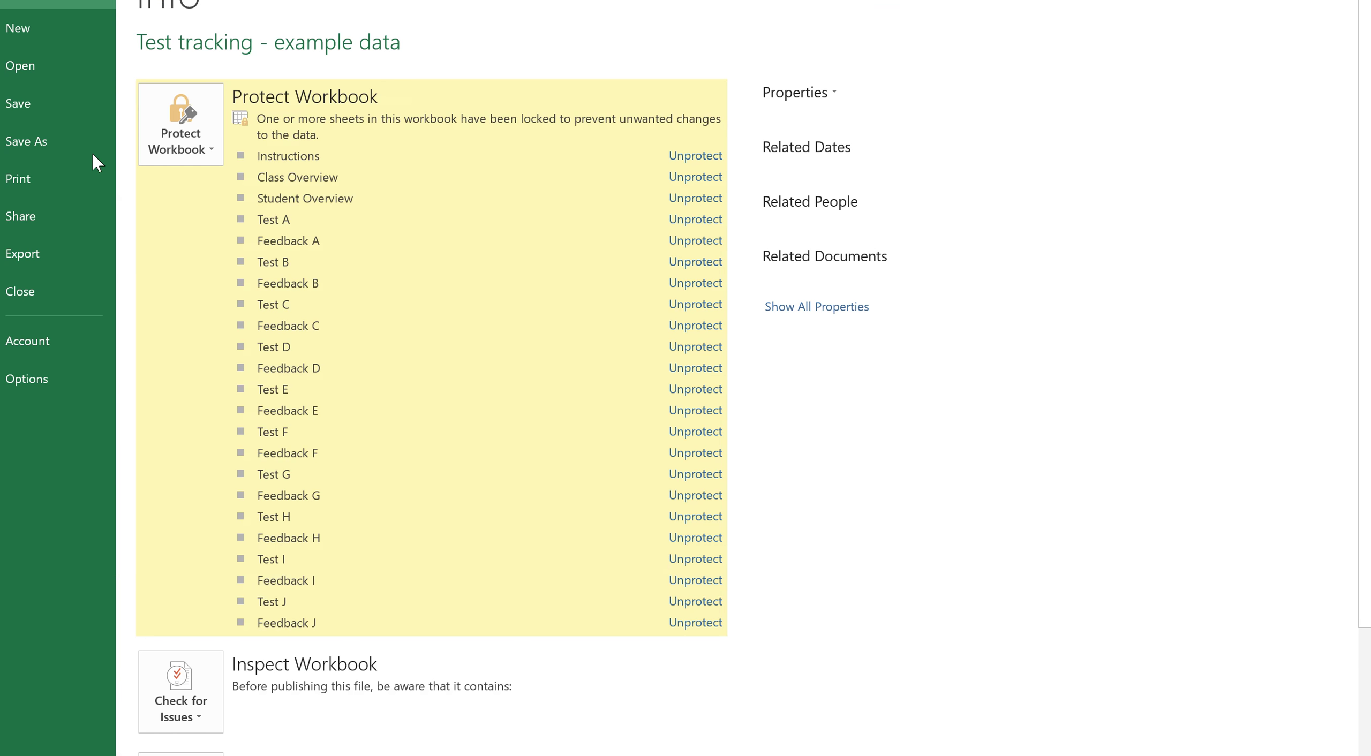
pyautogui.click(14, 181)
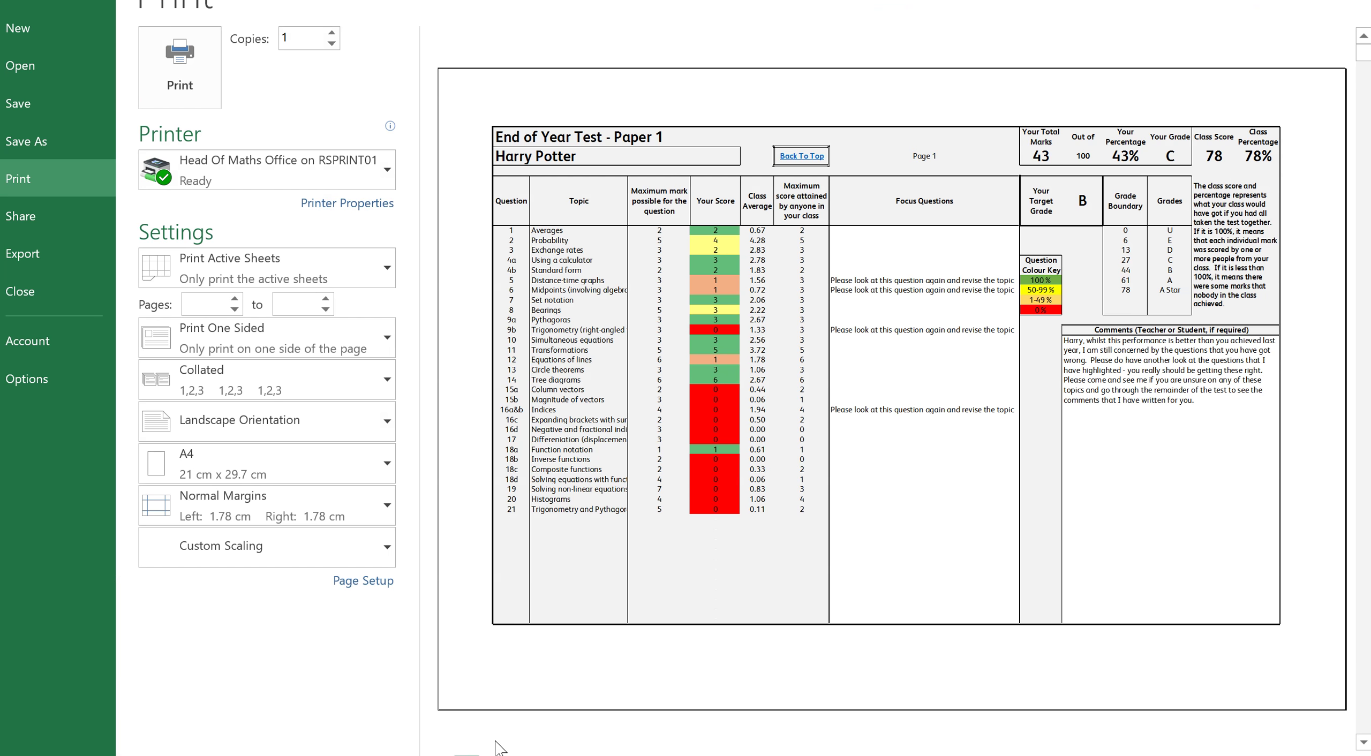
pyautogui.scroll(-3, 498, 747)
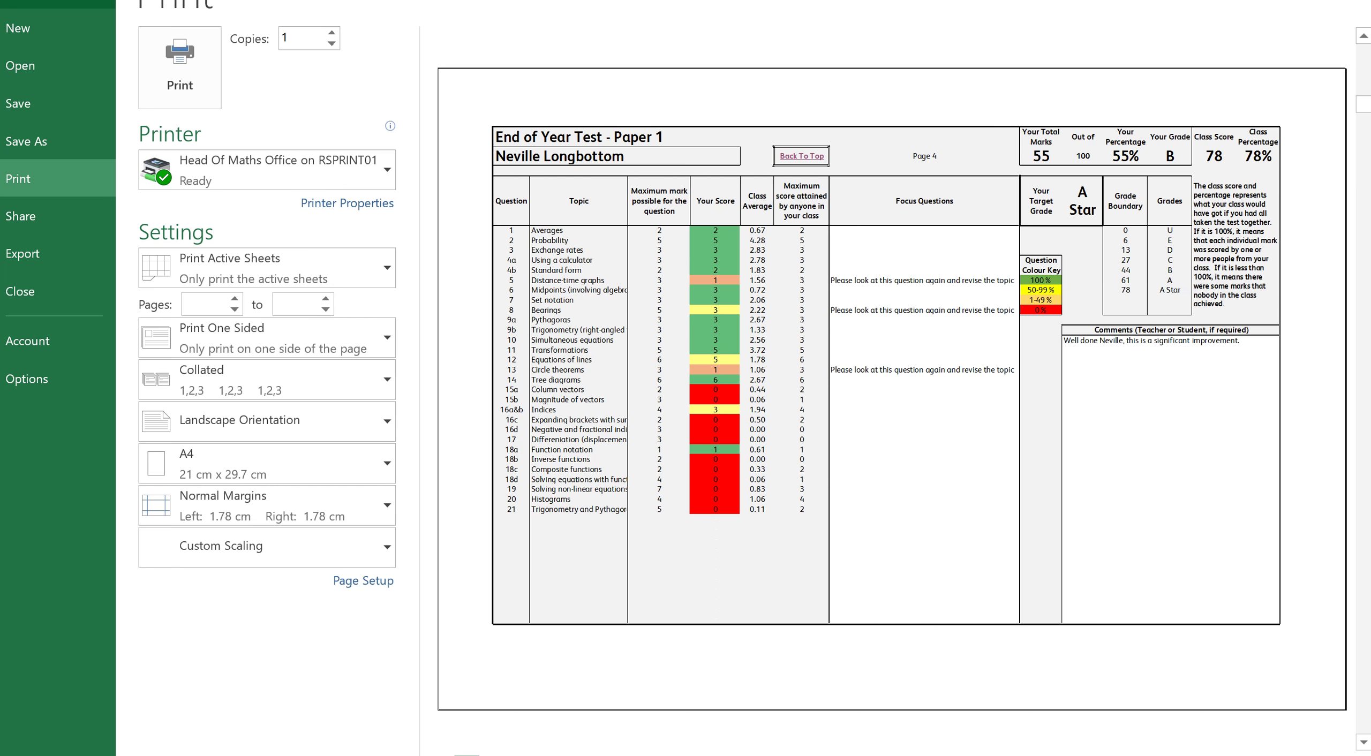
pyautogui.click(17, 1)
# Step: Select the comments box on the page 4 feedback, then go back to the Student Overview sheet
pyautogui.click(1120, 450)
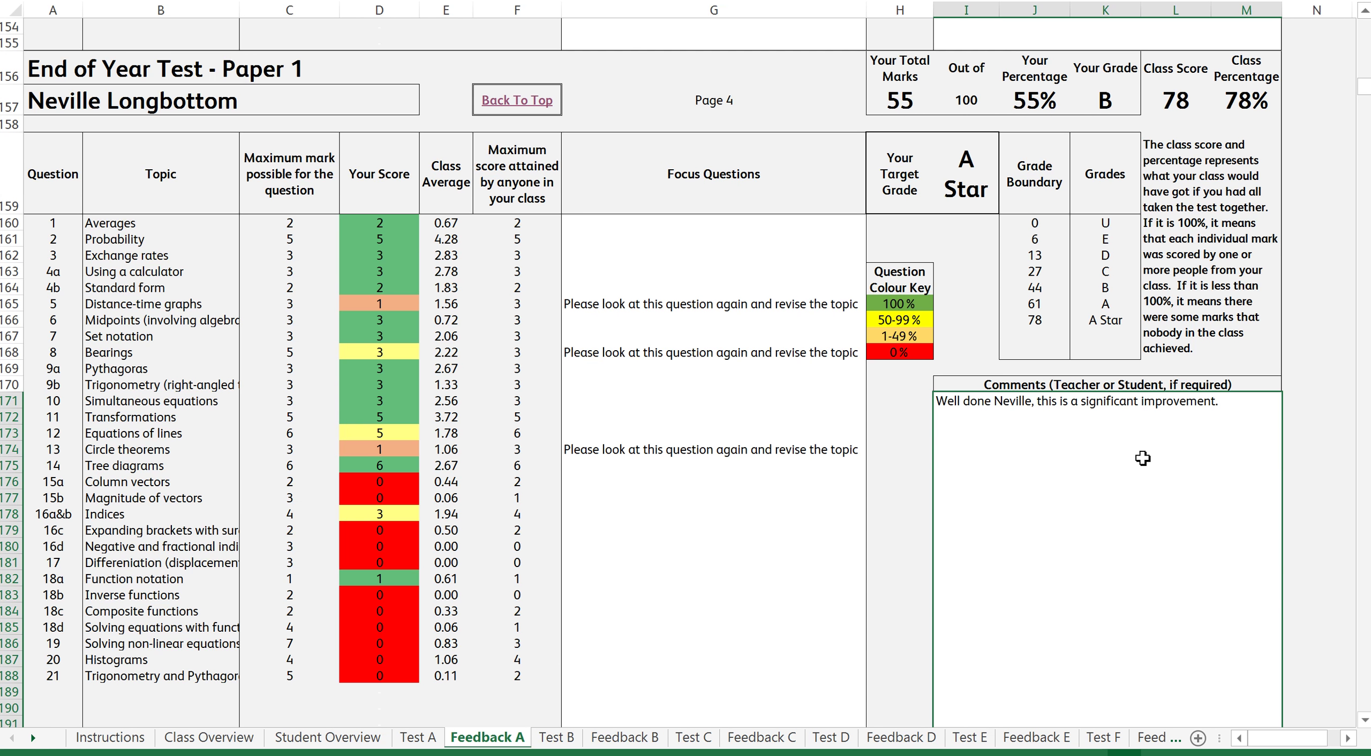
pyautogui.click(327, 738)
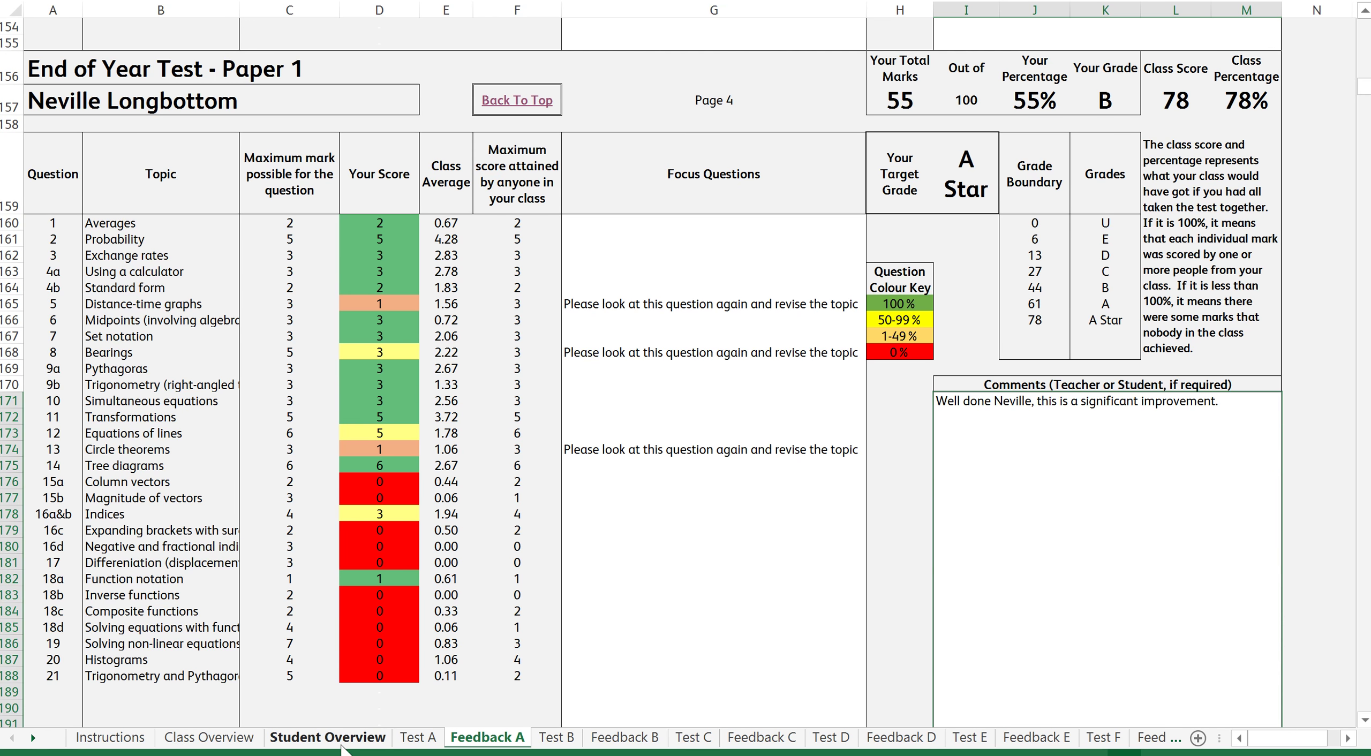
# Step: View the completed Class Overview sheet, then switch to the blank copy of the workbook at its Instructions sheet
pyautogui.click(236, 739)
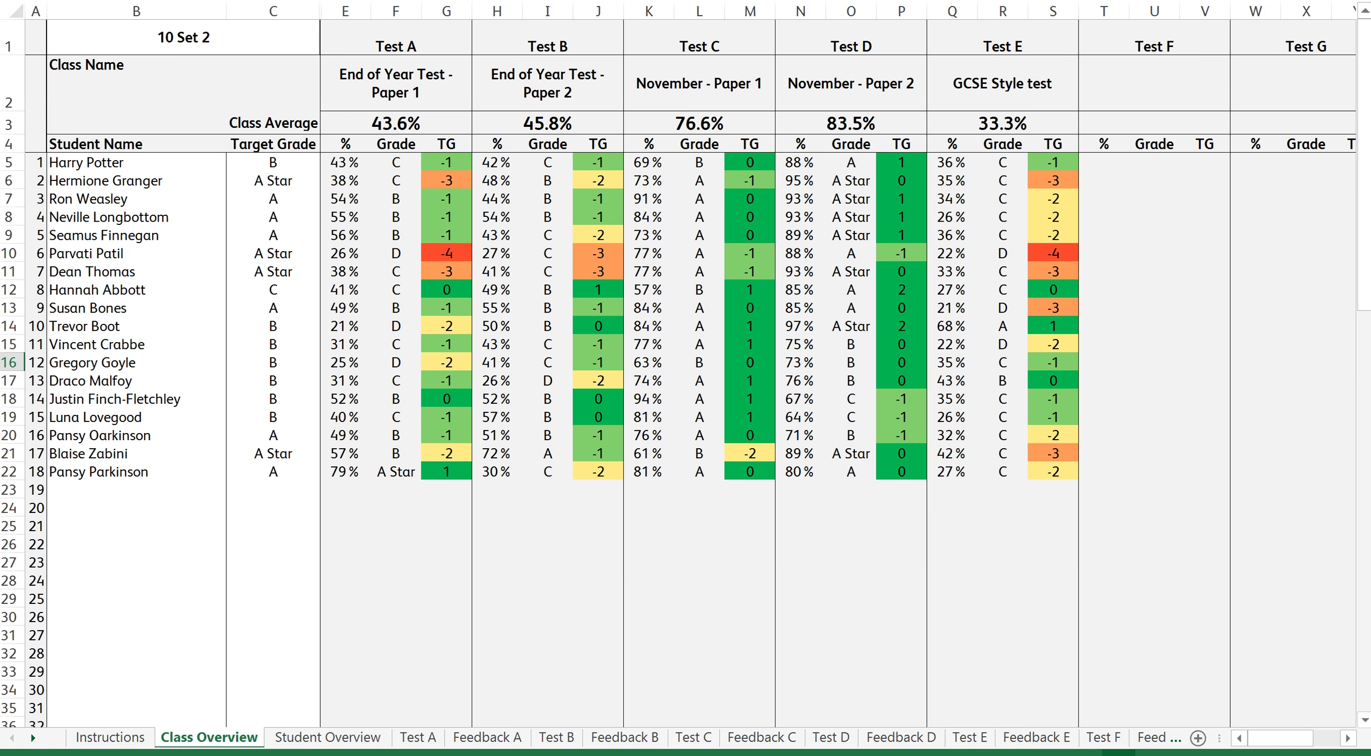
pyautogui.moveTo(1012, 0); pyautogui.dragTo(408, 148)
pyautogui.click(592, 149)
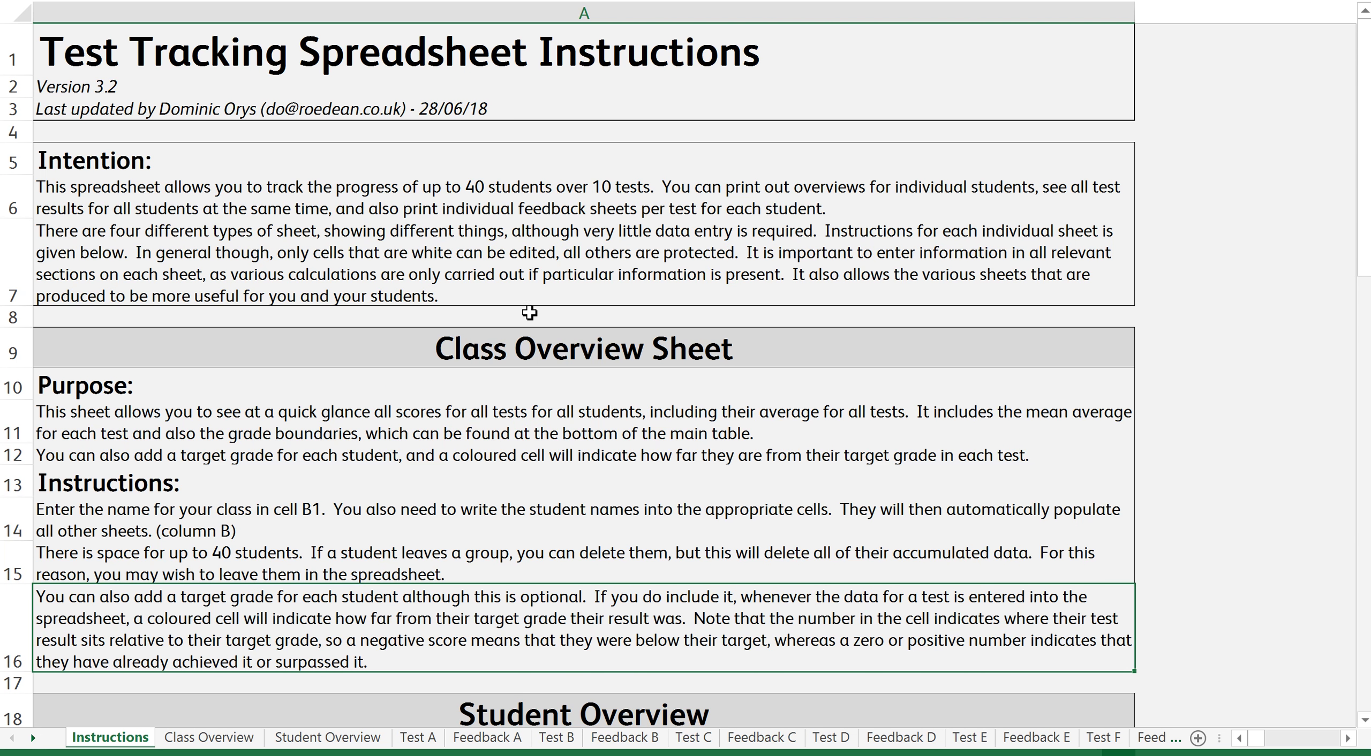
# Step: Read through the Instructions sheet, focusing on the purpose and instruction paragraphs for the Class Overview Sheet
pyautogui.scroll(-4, 529, 310)
pyautogui.scroll(-8, 531, 313)
pyautogui.scroll(6, 531, 314)
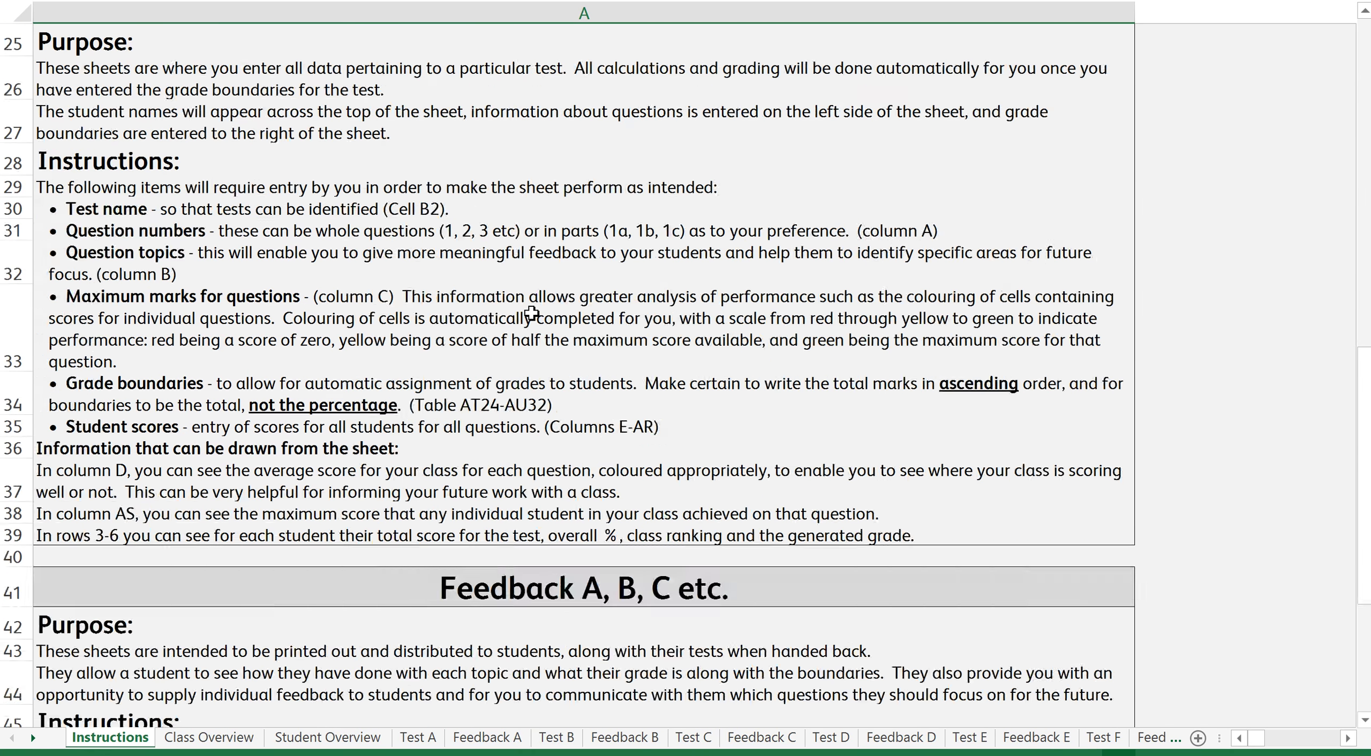
pyautogui.scroll(5, 530, 313)
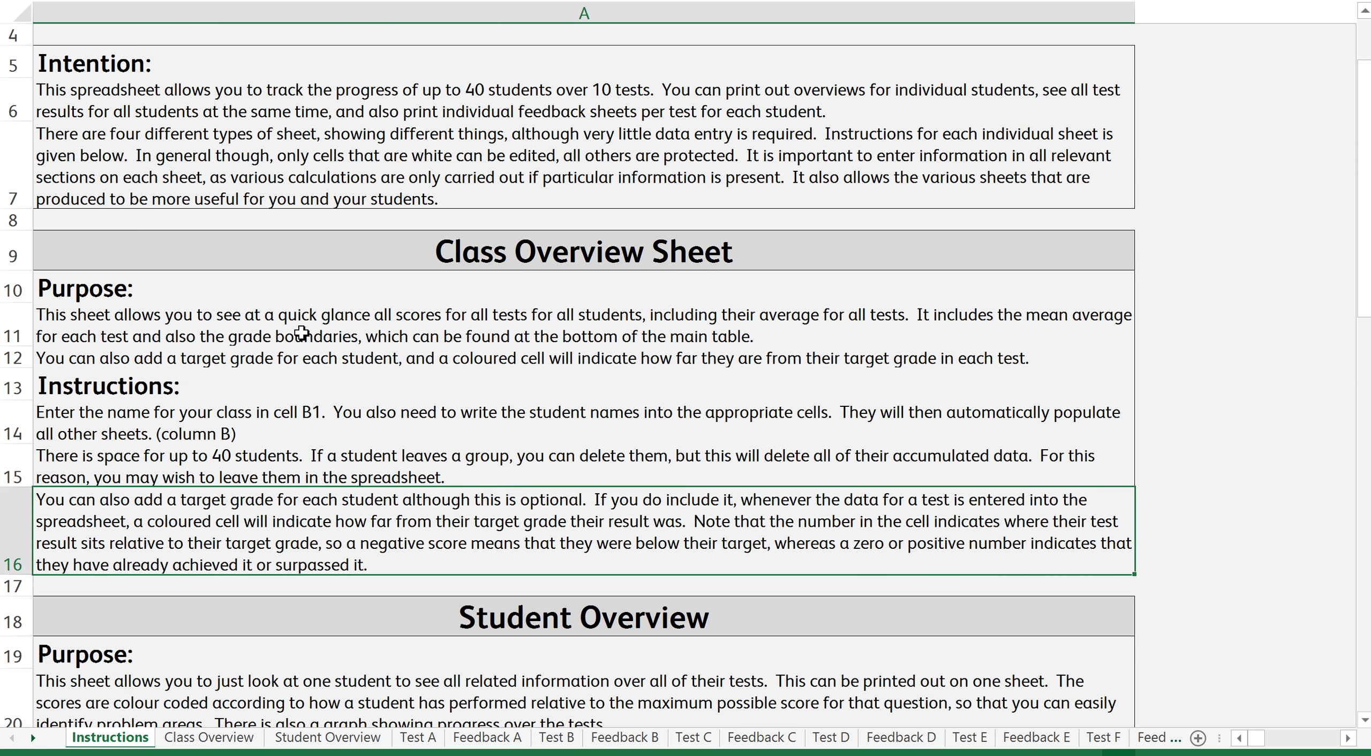
pyautogui.click(308, 340)
pyautogui.click(307, 360)
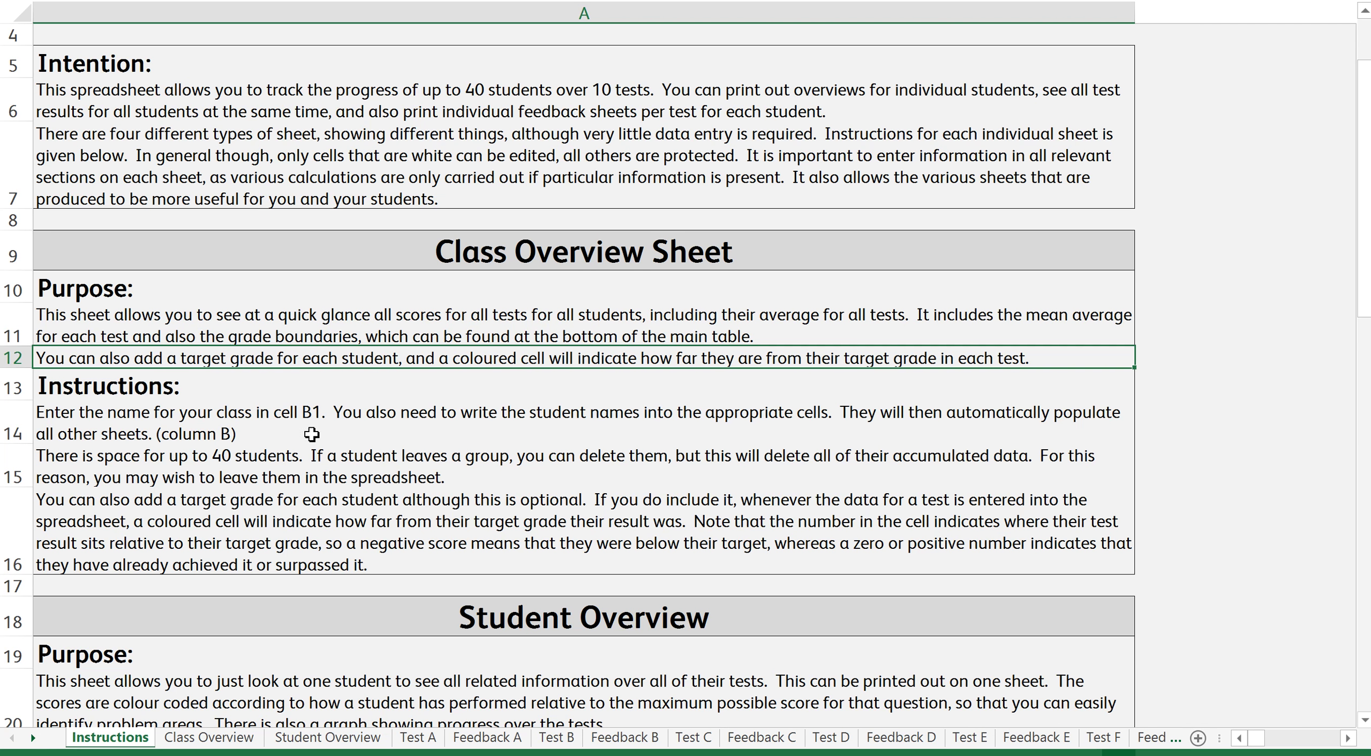
pyautogui.click(302, 417)
pyautogui.click(268, 523)
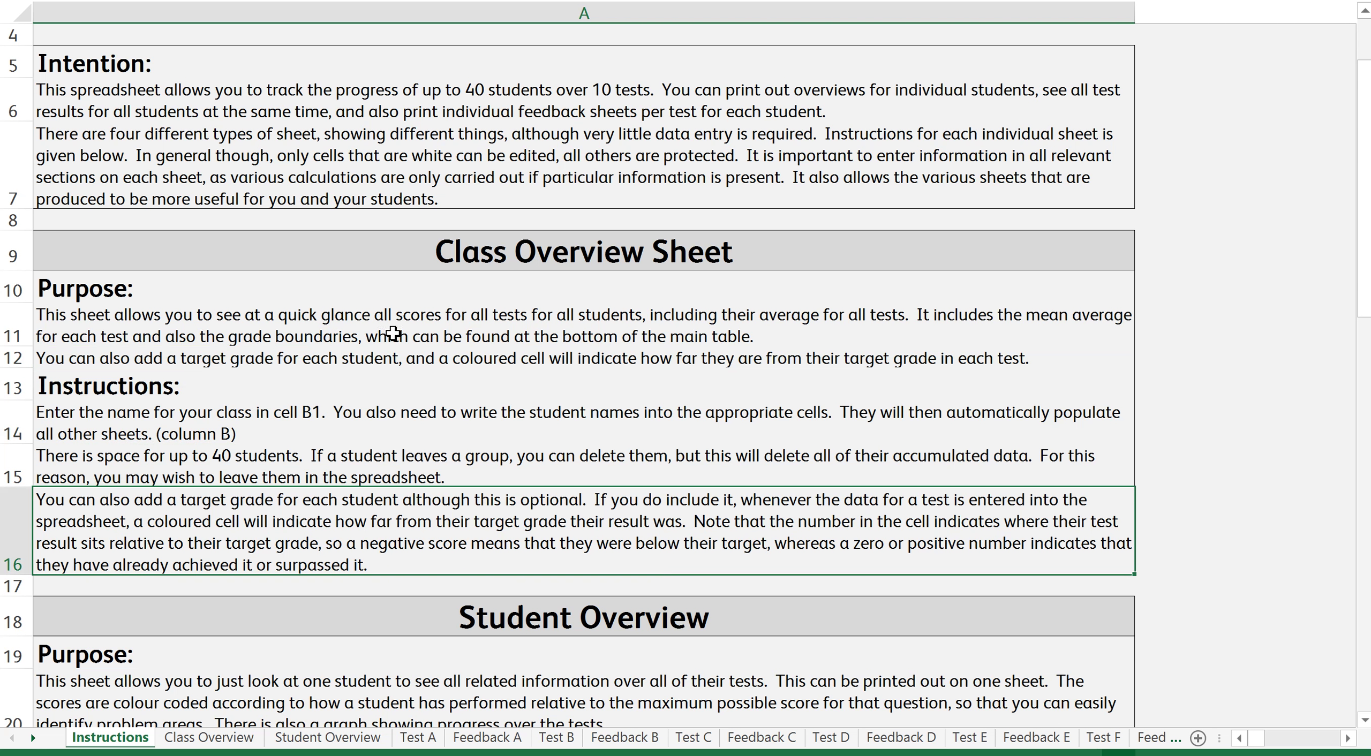
pyautogui.scroll(1, 395, 334)
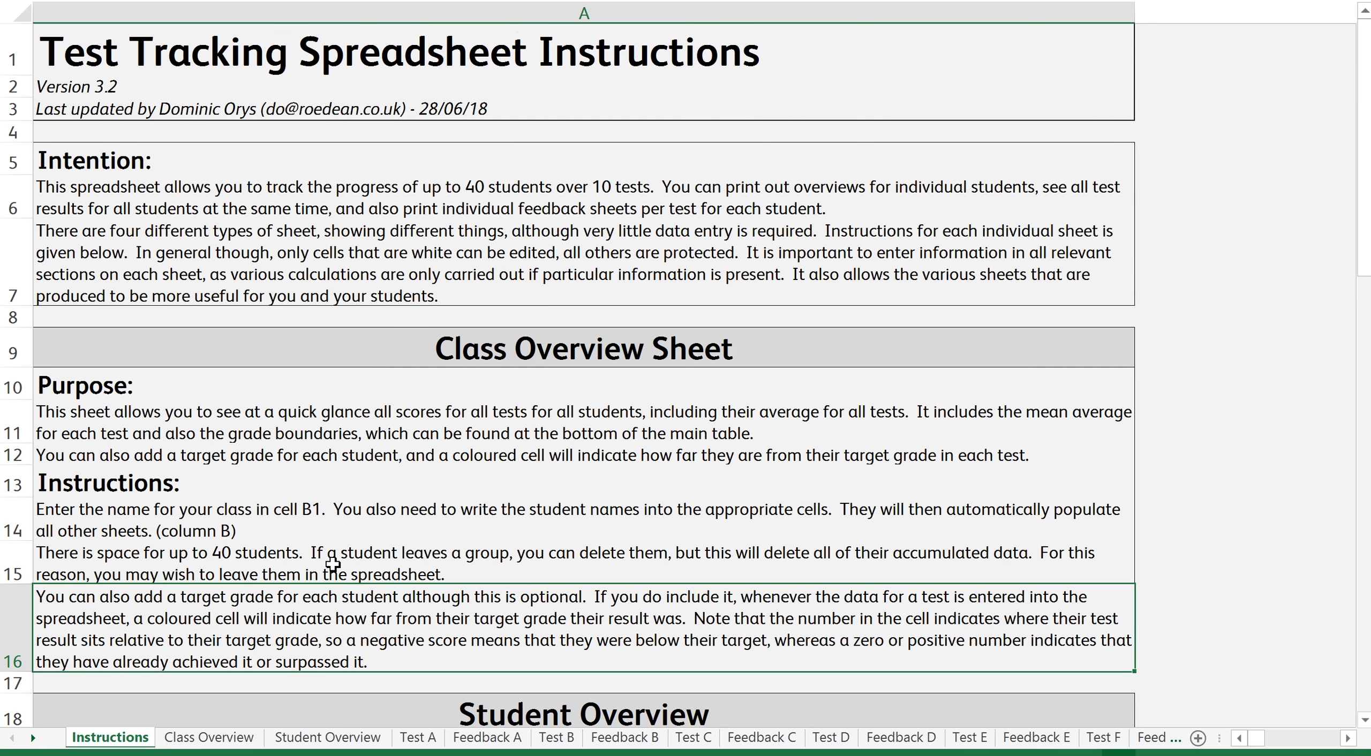
# Step: Try to clear a grey Test A grade cell, F7, on the Class Overview sheet
pyautogui.click(211, 737)
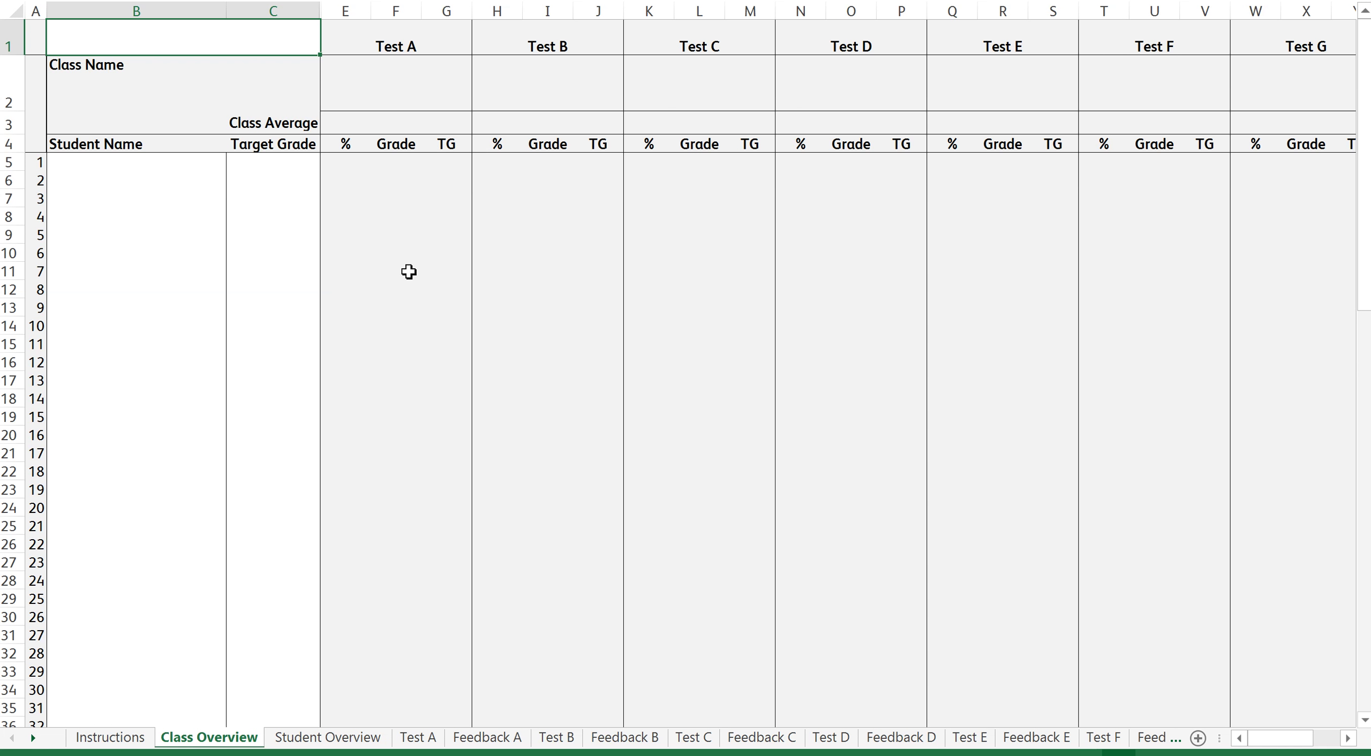
pyautogui.click(411, 199)
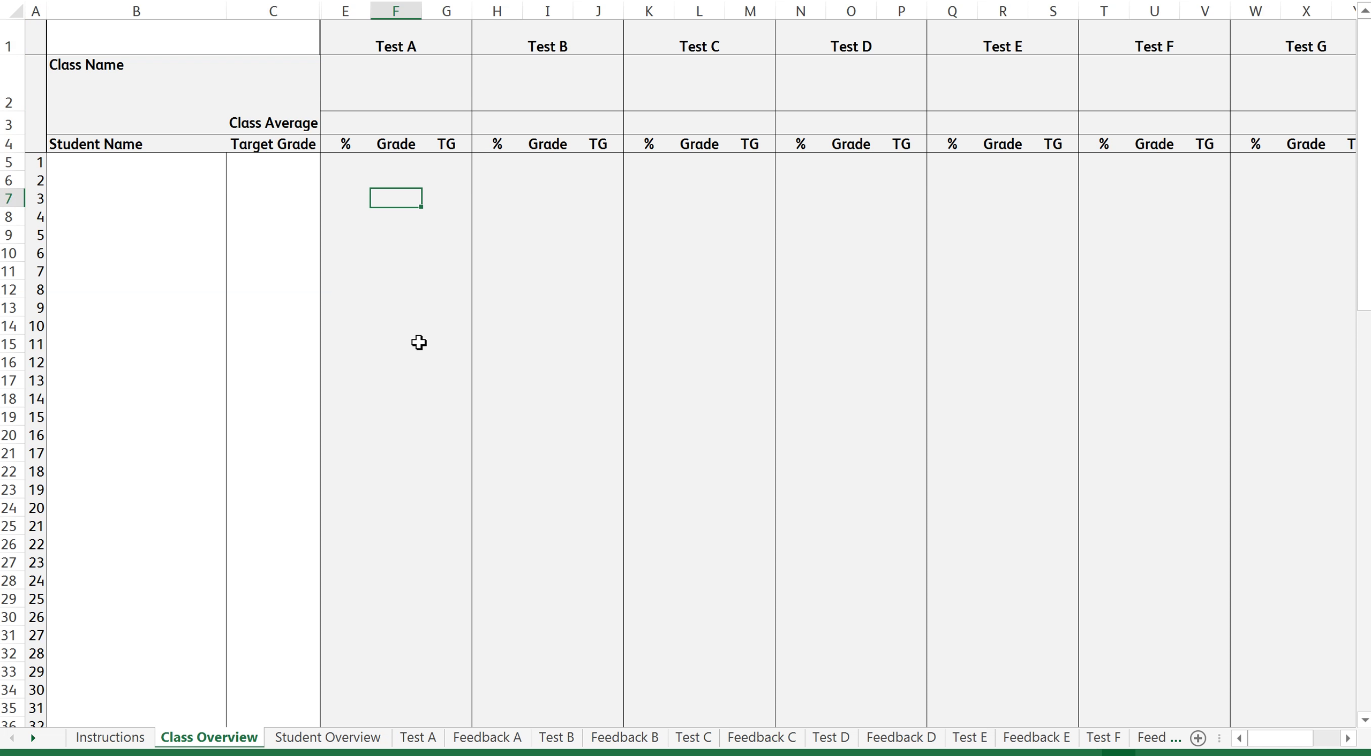
pyautogui.press('Delete')
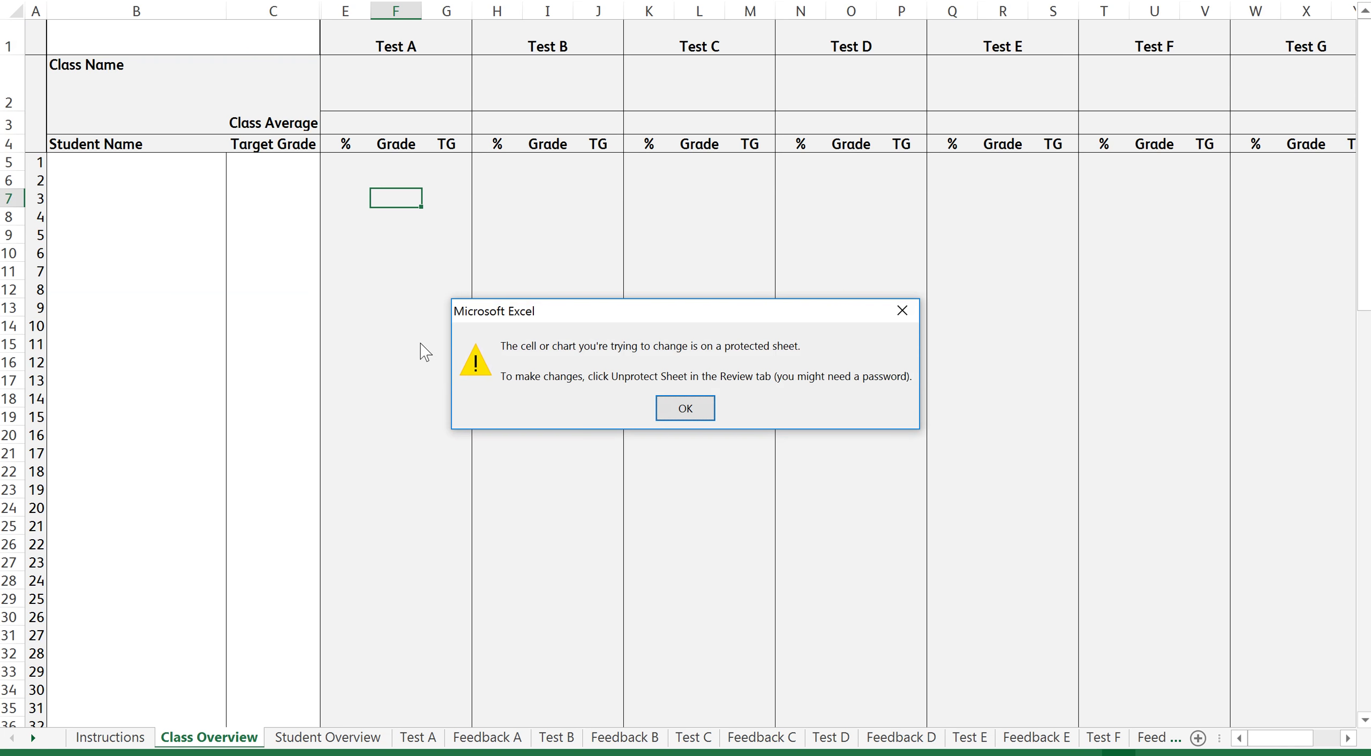
pyautogui.click(686, 410)
# Step: Identify the editable white cells in the Target Grade and Student Name columns by selecting a few of them
pyautogui.click(285, 177)
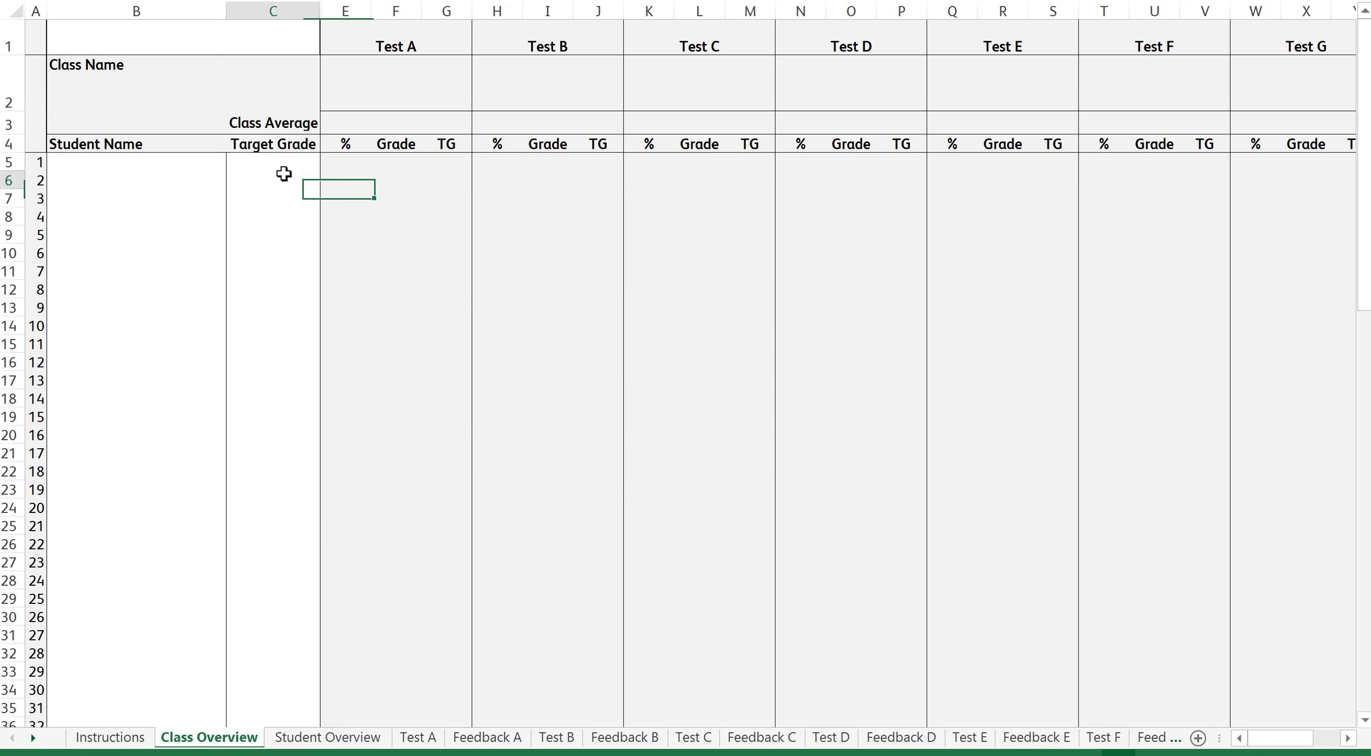
pyautogui.click(98, 180)
pyautogui.click(118, 161)
pyautogui.click(108, 235)
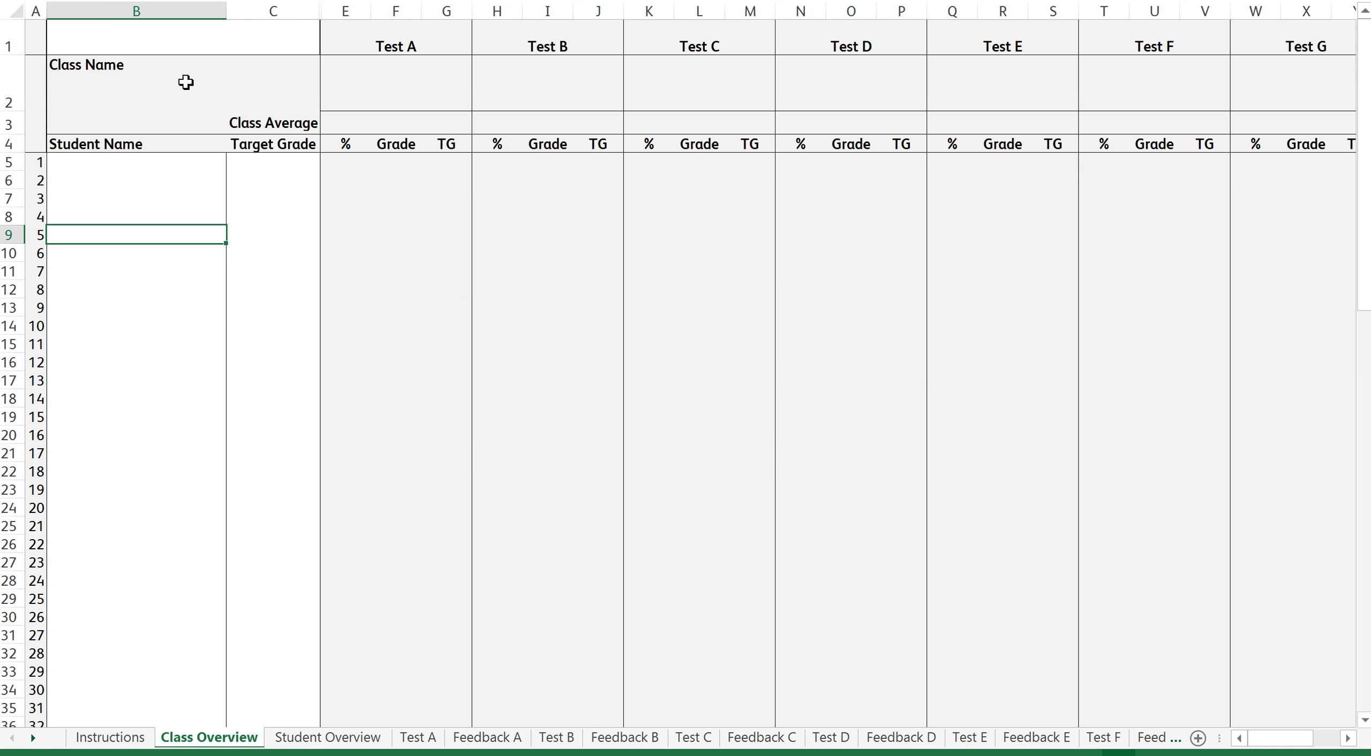
# Step: Enter Yr10 set B as the class name on the Class Overview sheet
pyautogui.click(190, 45)
pyautogui.write('Yr')
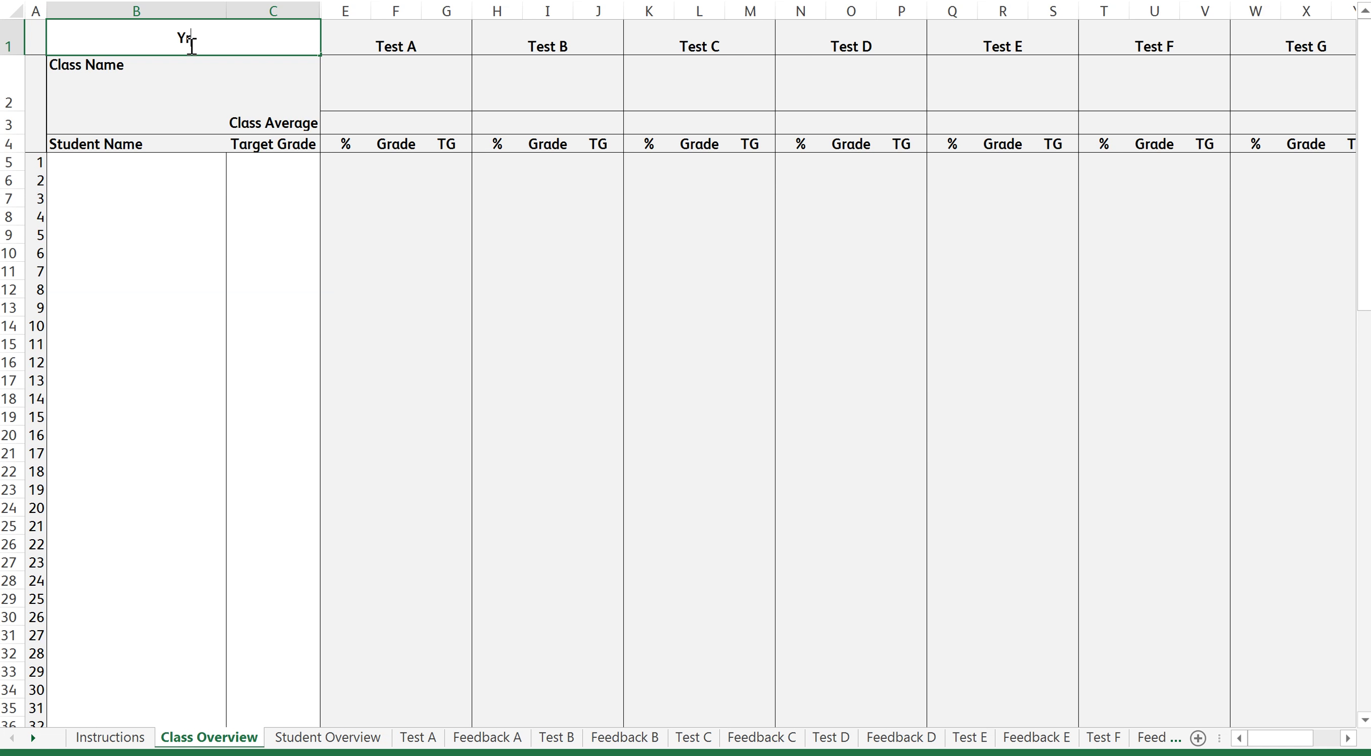
pyautogui.write('10 set B')
# Step: Enter the first student's name in B5 and paste the remaining student names into B6 to B22
pyautogui.click(145, 164)
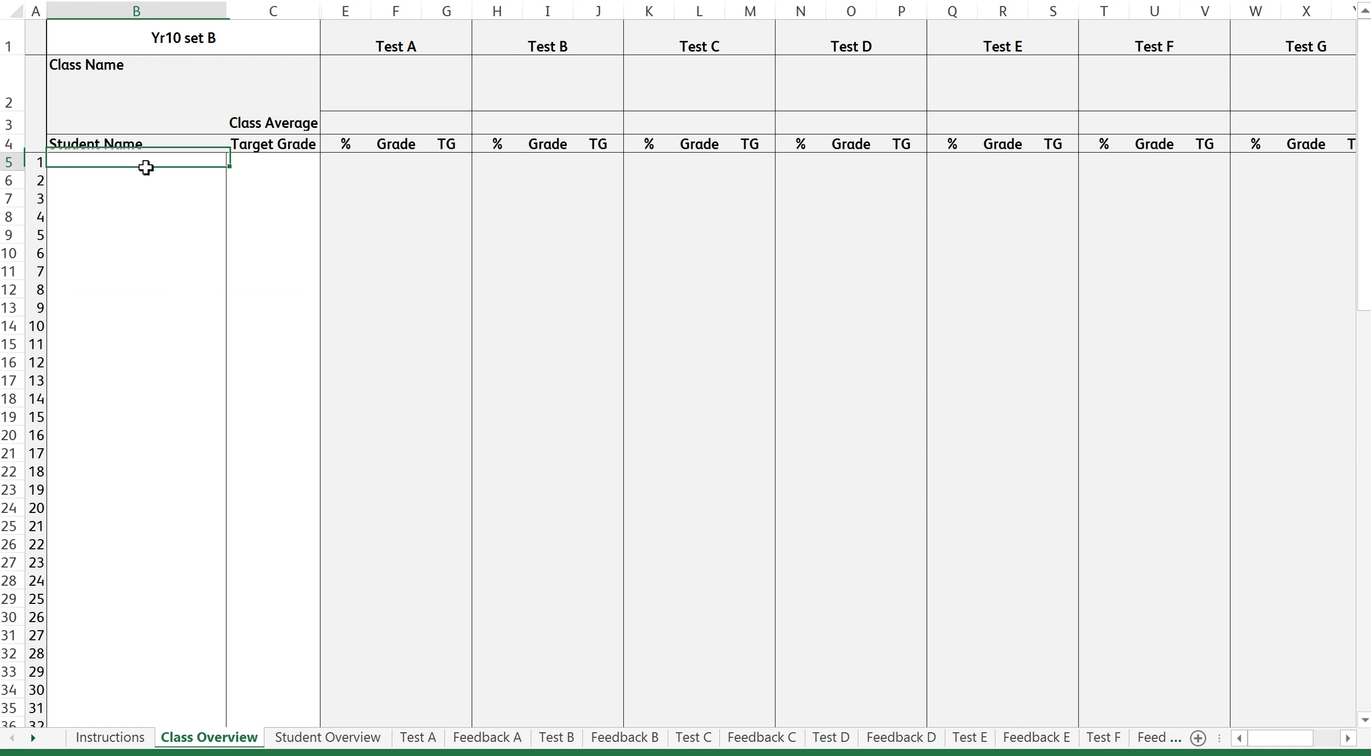
pyautogui.write('Harry Po')
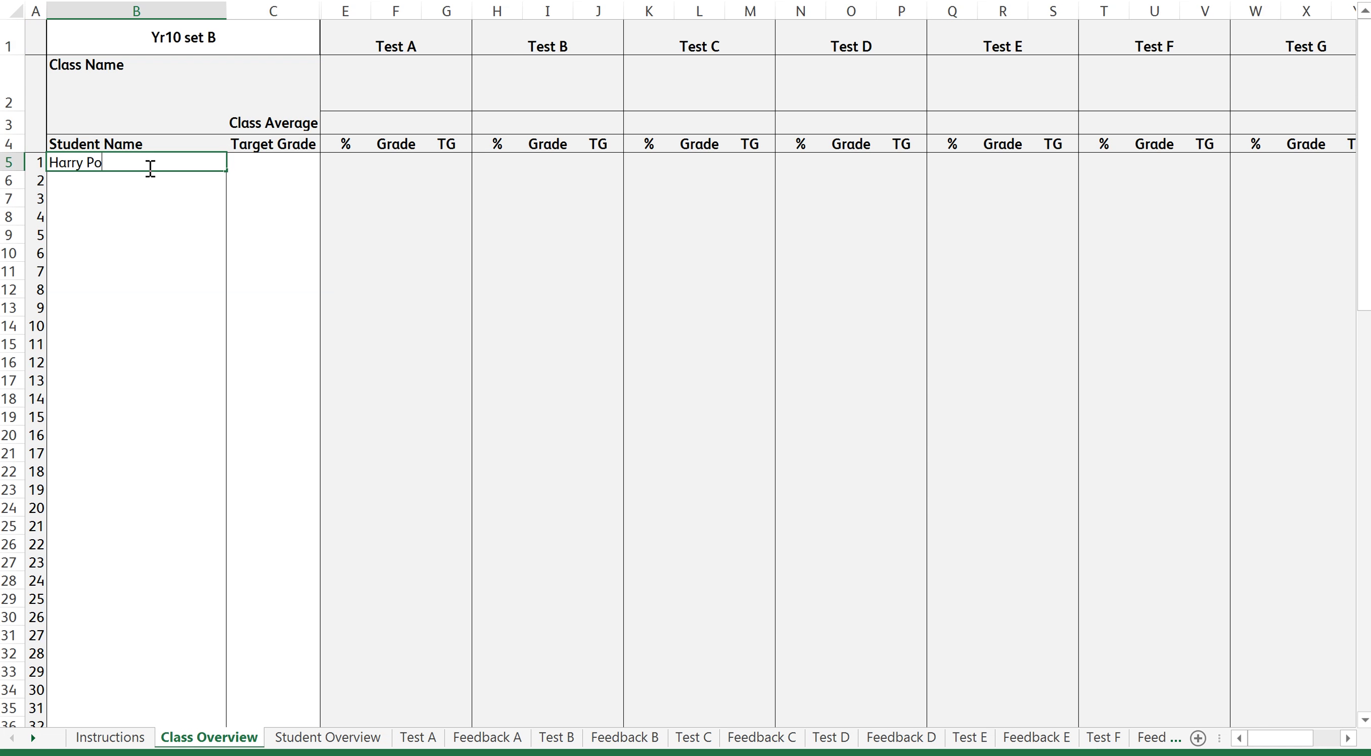
pyautogui.write('tter')
pyautogui.press('Return')
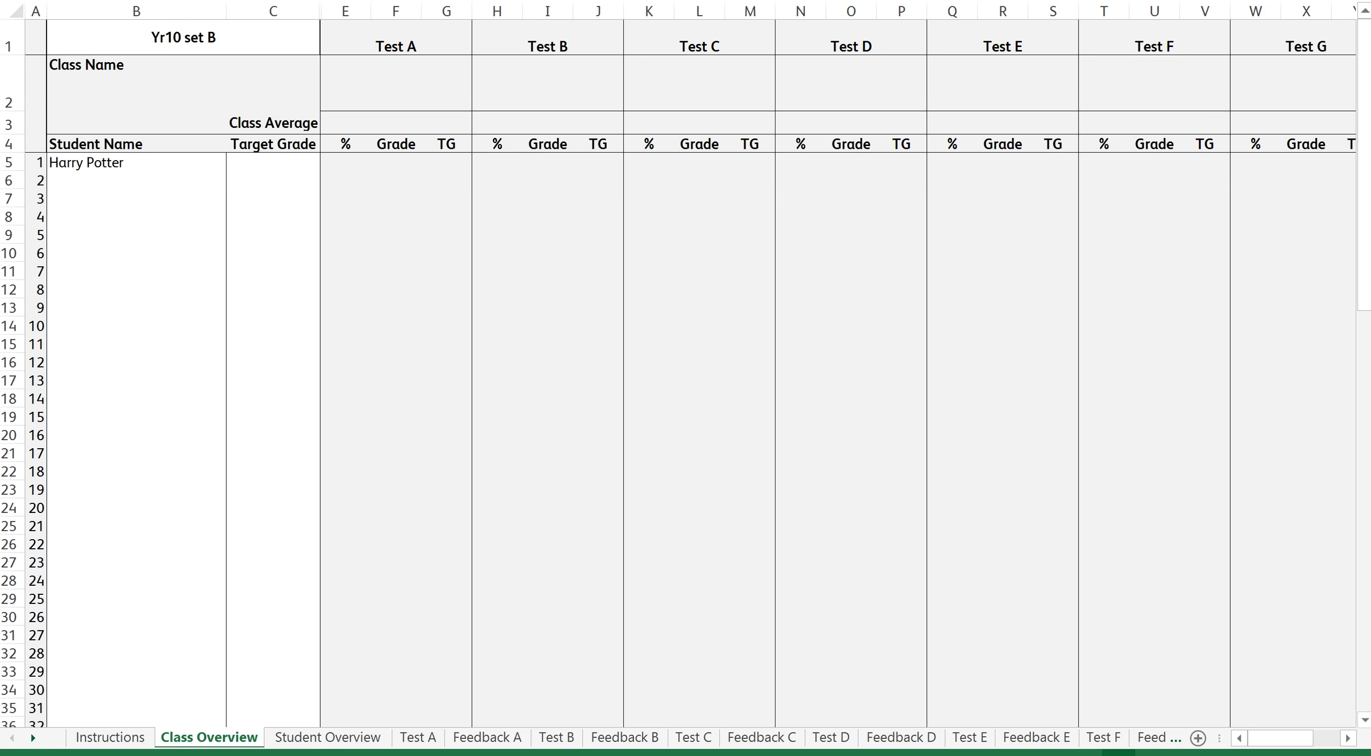
pyautogui.click(113, 180)
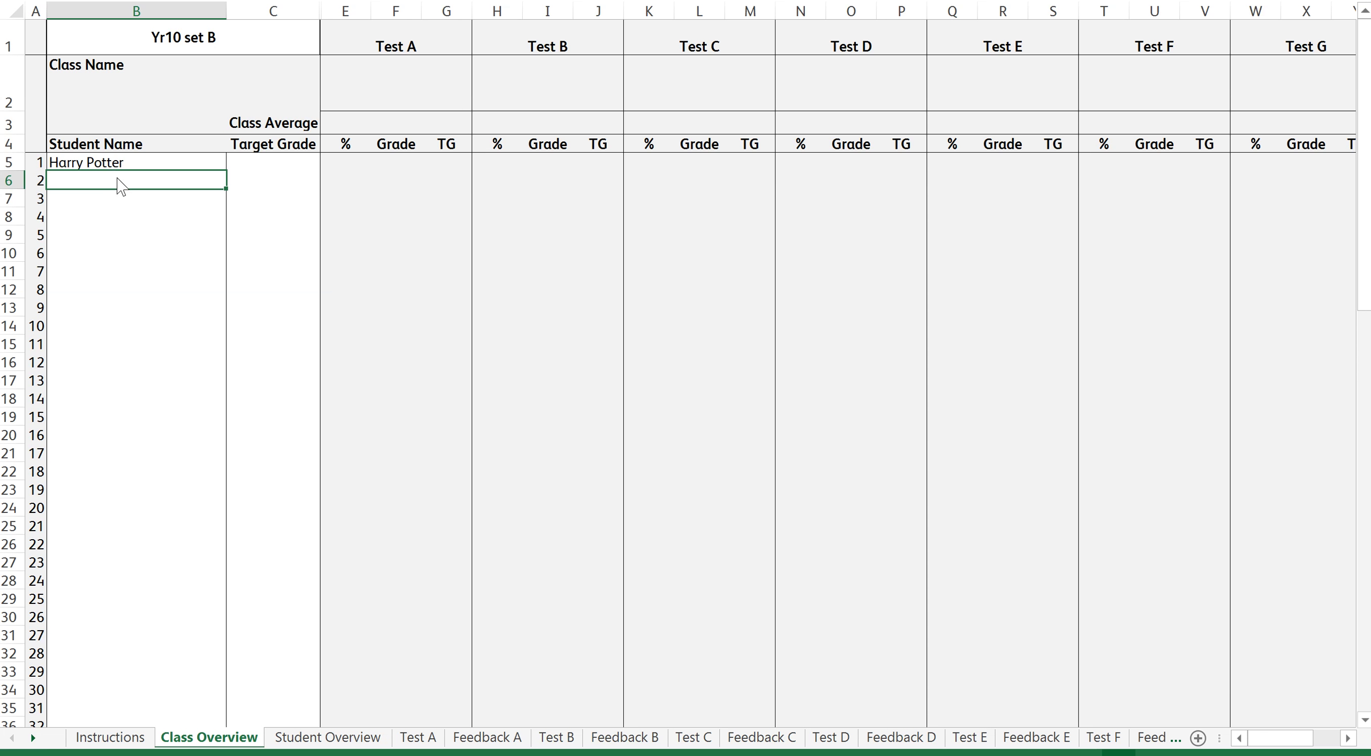
pyautogui.write('Hermione Granger Ron Weasley Neville Longbottom Seamus Finnegan Parvati Patil Dean Thomas Hannah Abbott Susan Bones Trevor Boot Vincent Crabbe Gregory Goyle Draco Malfoy Justin Finch-Fletchley Luna Lovegood Pansy Oarkinson Blaise Zabini Pansy Parkinson')
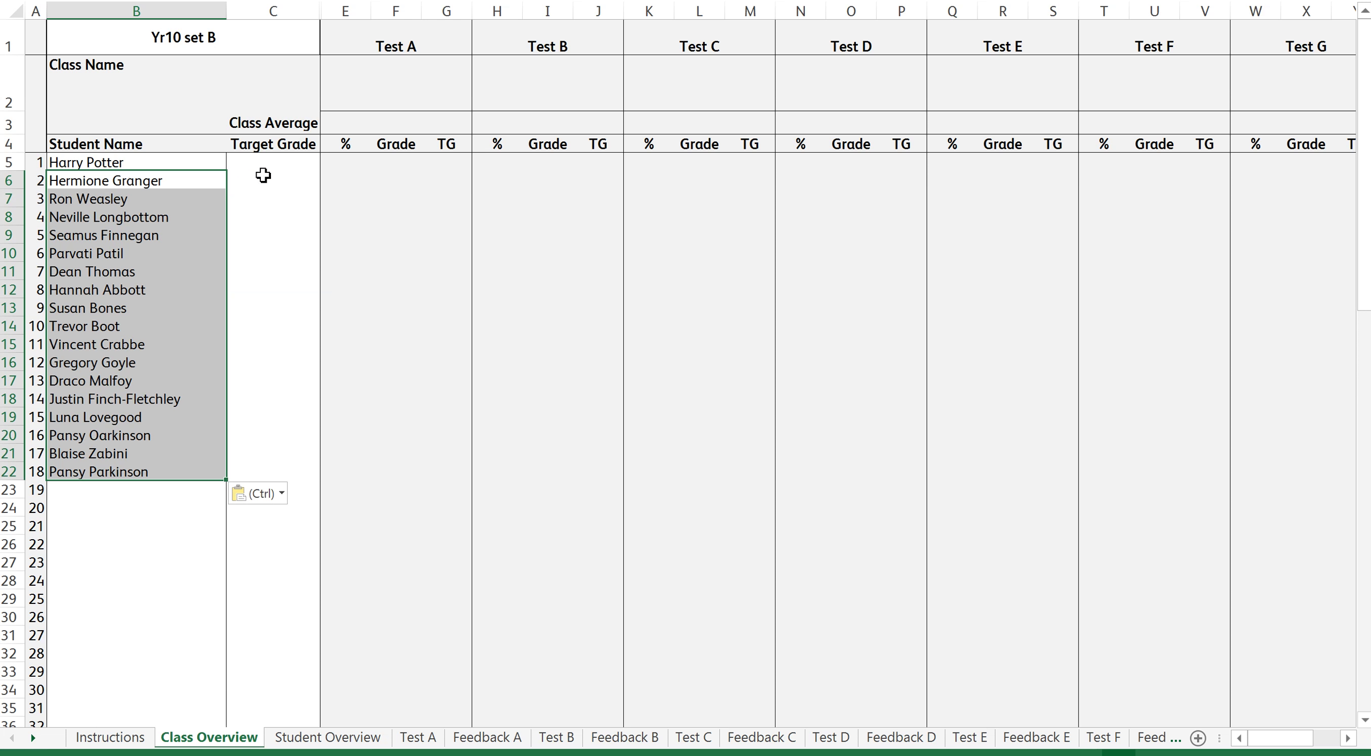
# Step: Choose 6 as the first student's target grade from the list of allowed grades
pyautogui.click(269, 161)
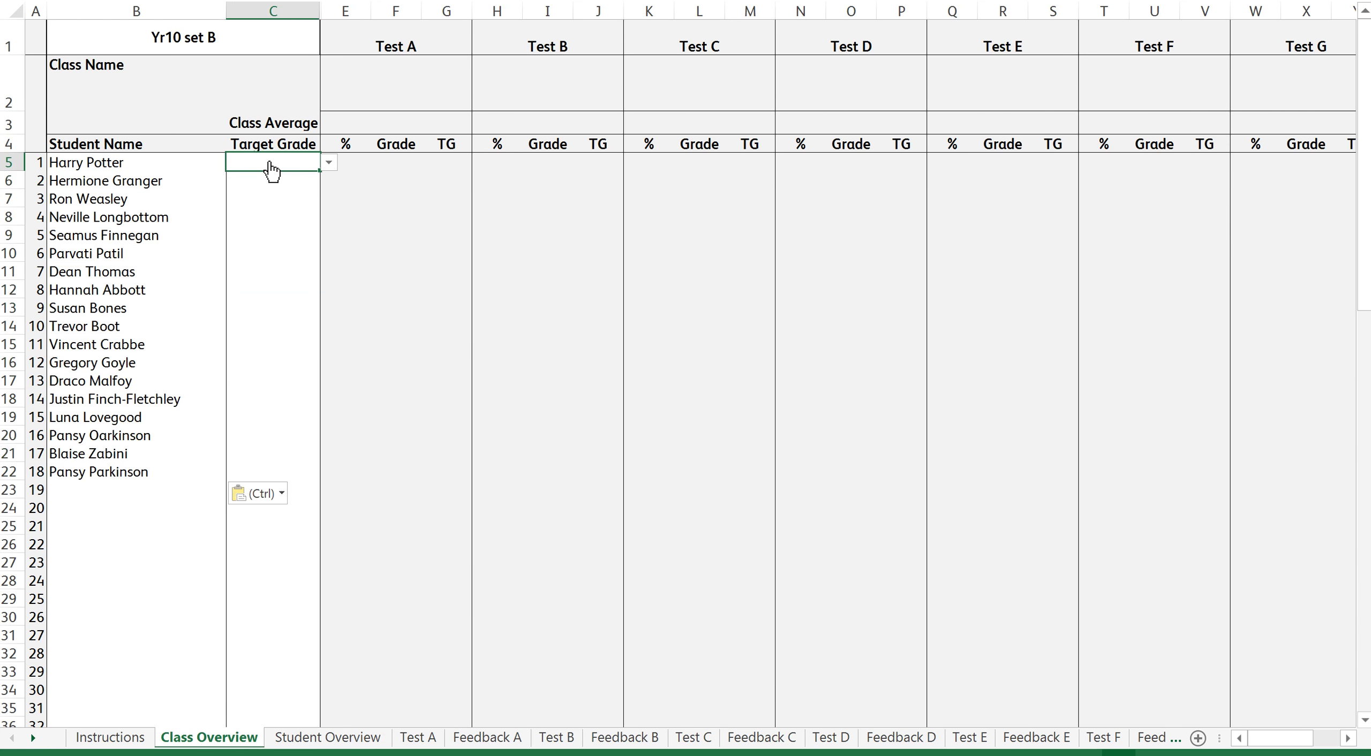
pyautogui.click(328, 163)
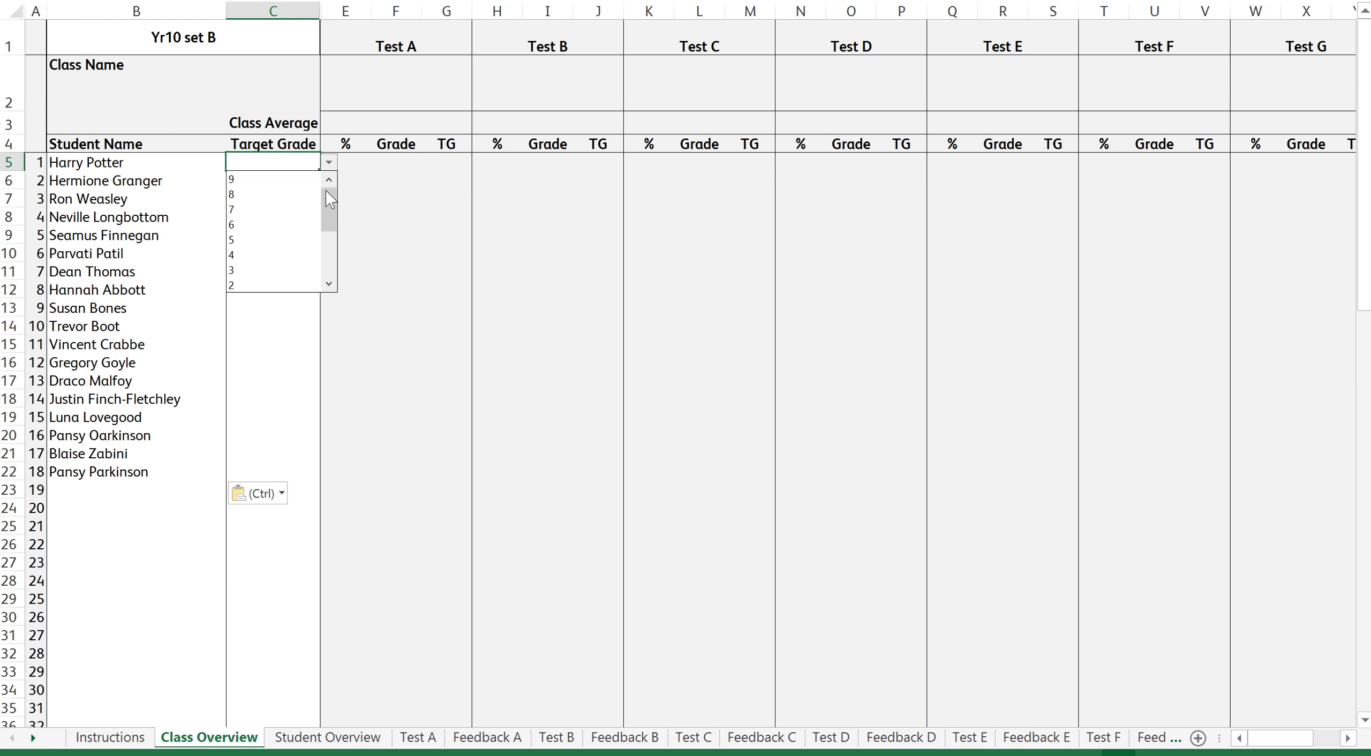
pyautogui.moveTo(331, 206)
pyautogui.mouseDown()
pyautogui.moveTo(333, 268)
pyautogui.moveTo(346, 202)
pyautogui.moveTo(327, 198)
pyautogui.moveTo(323, 228)
pyautogui.mouseUp()
pyautogui.click(268, 225)
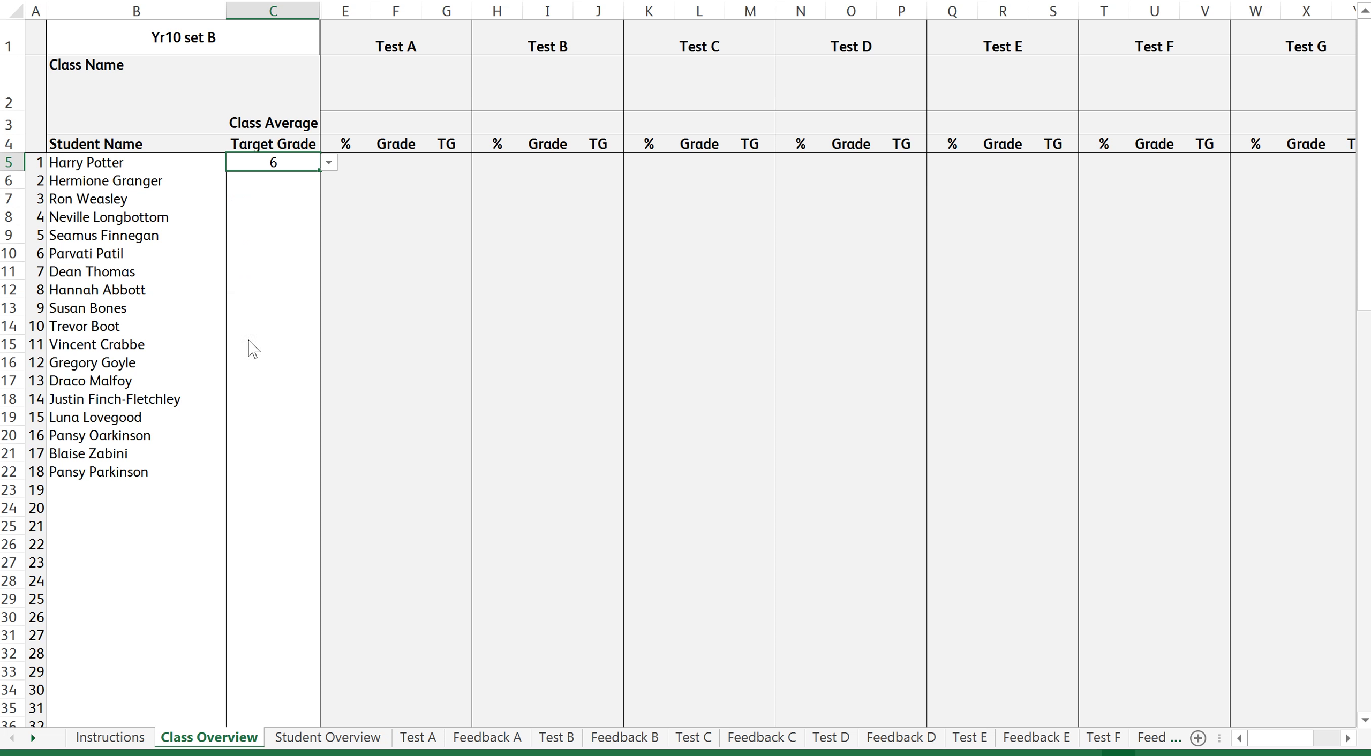
# Step: Check the letter grades offered for the first student's target grade and set it to C
pyautogui.click(329, 162)
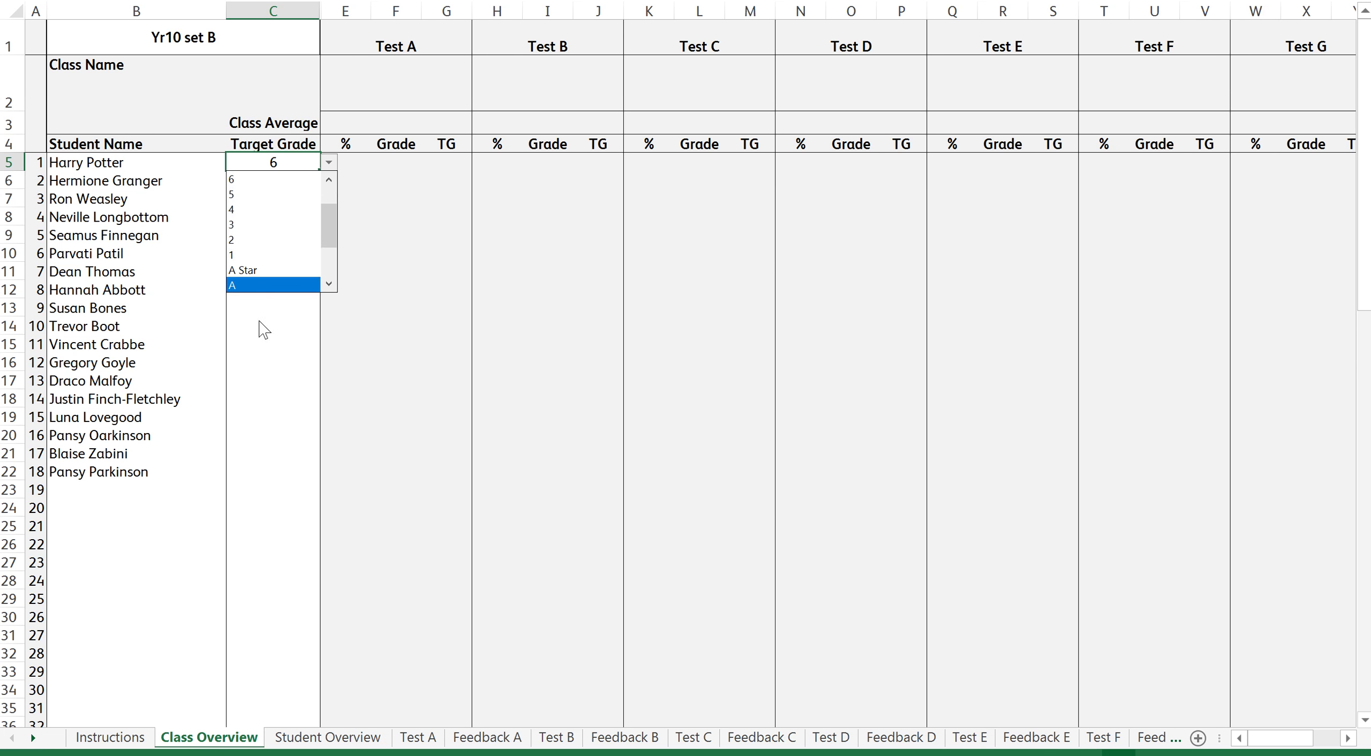
pyautogui.click(267, 179)
pyautogui.write('C')
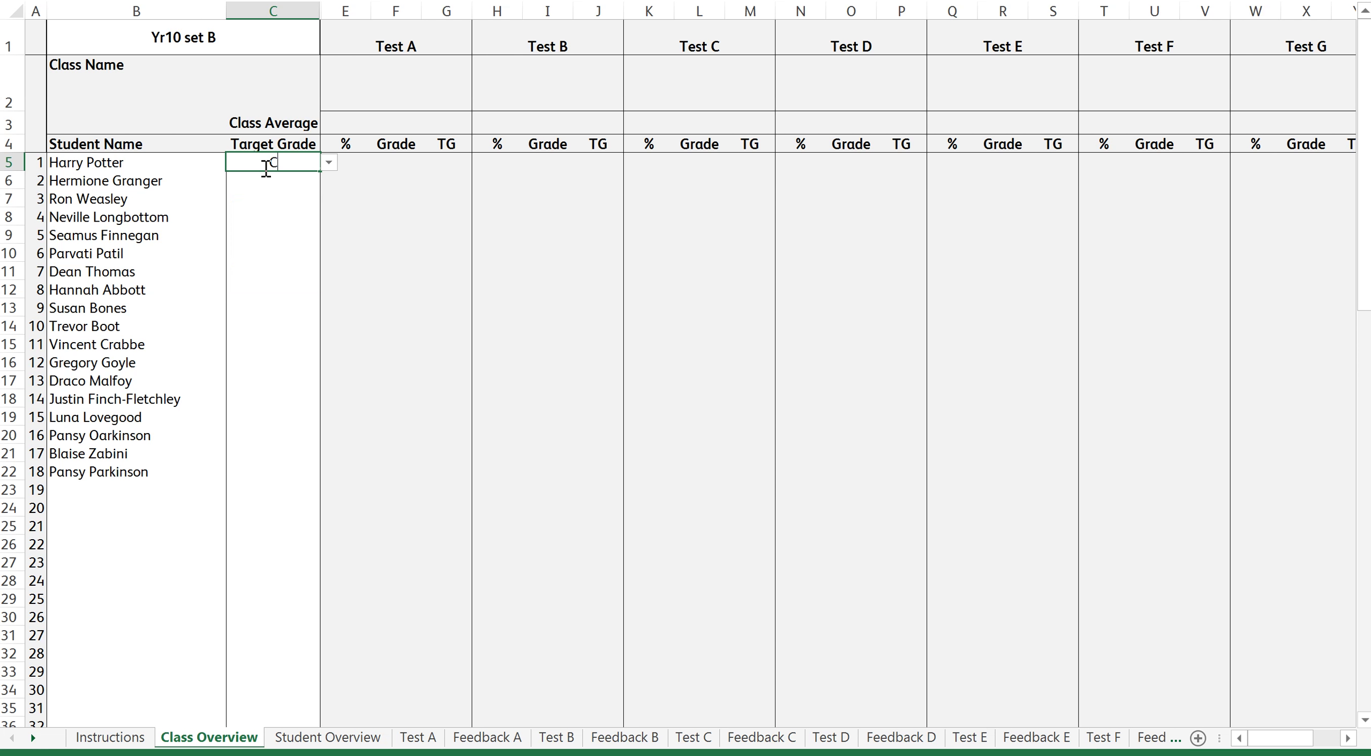
pyautogui.press('Return')
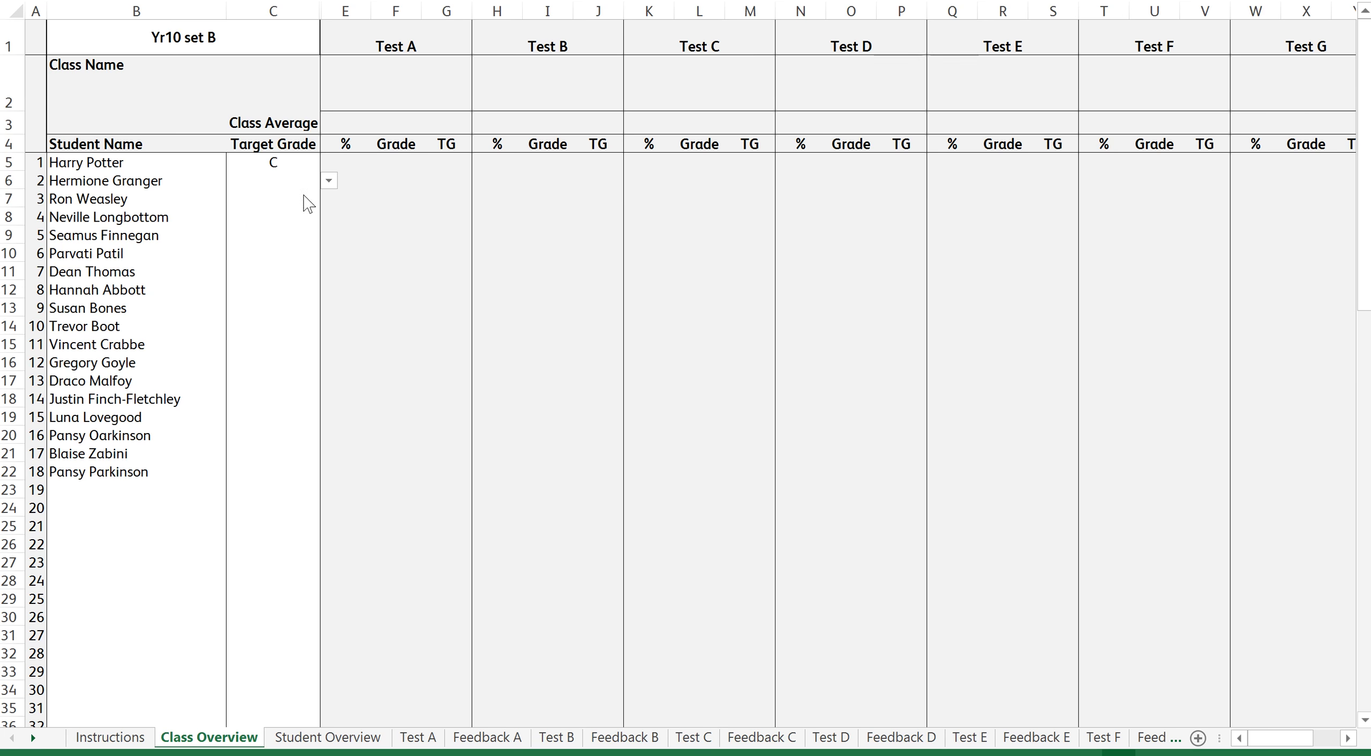
# Step: Paste the other students' target grades into C6 to C22, from A Star for the second student to A for the last
pyautogui.click(271, 181)
pyautogui.write('A Star A A A A Star A Star C A B B B B B B A A Star A')
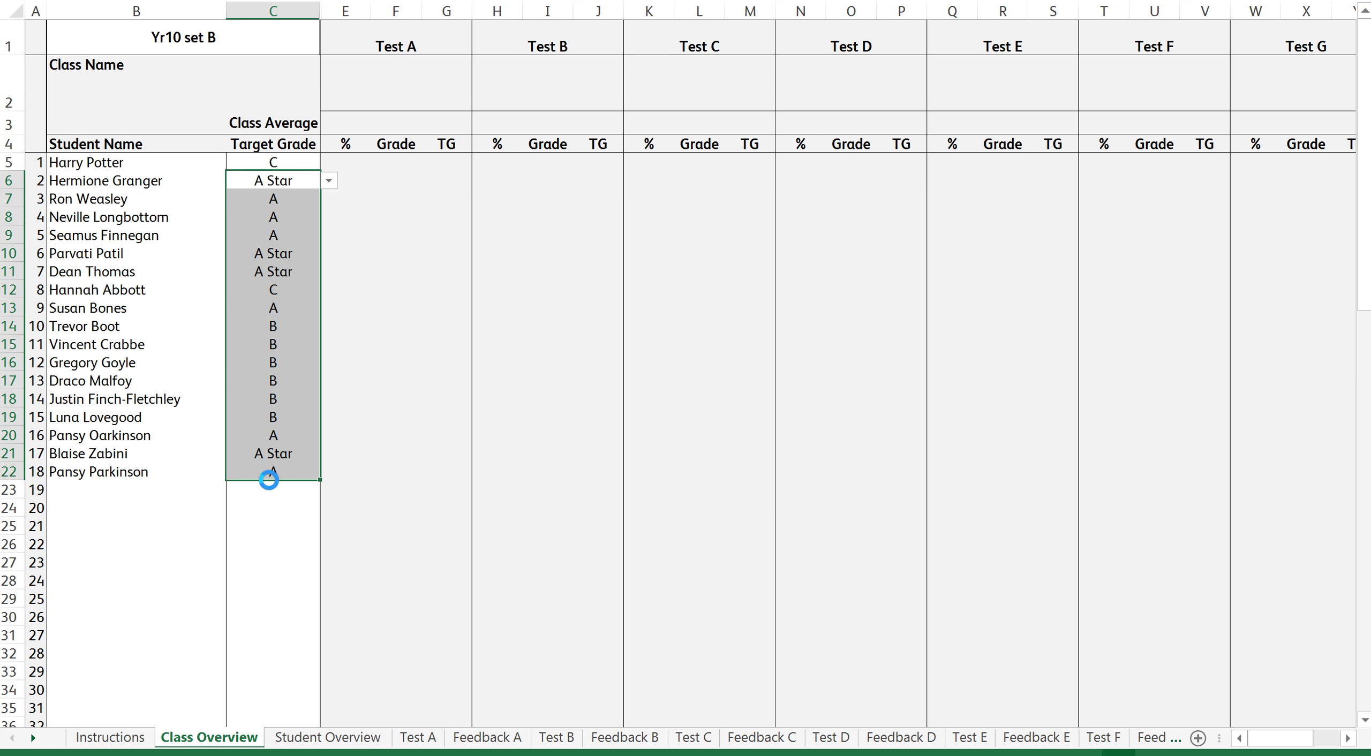
pyautogui.moveTo(272, 546); pyautogui.dragTo(271, 570)
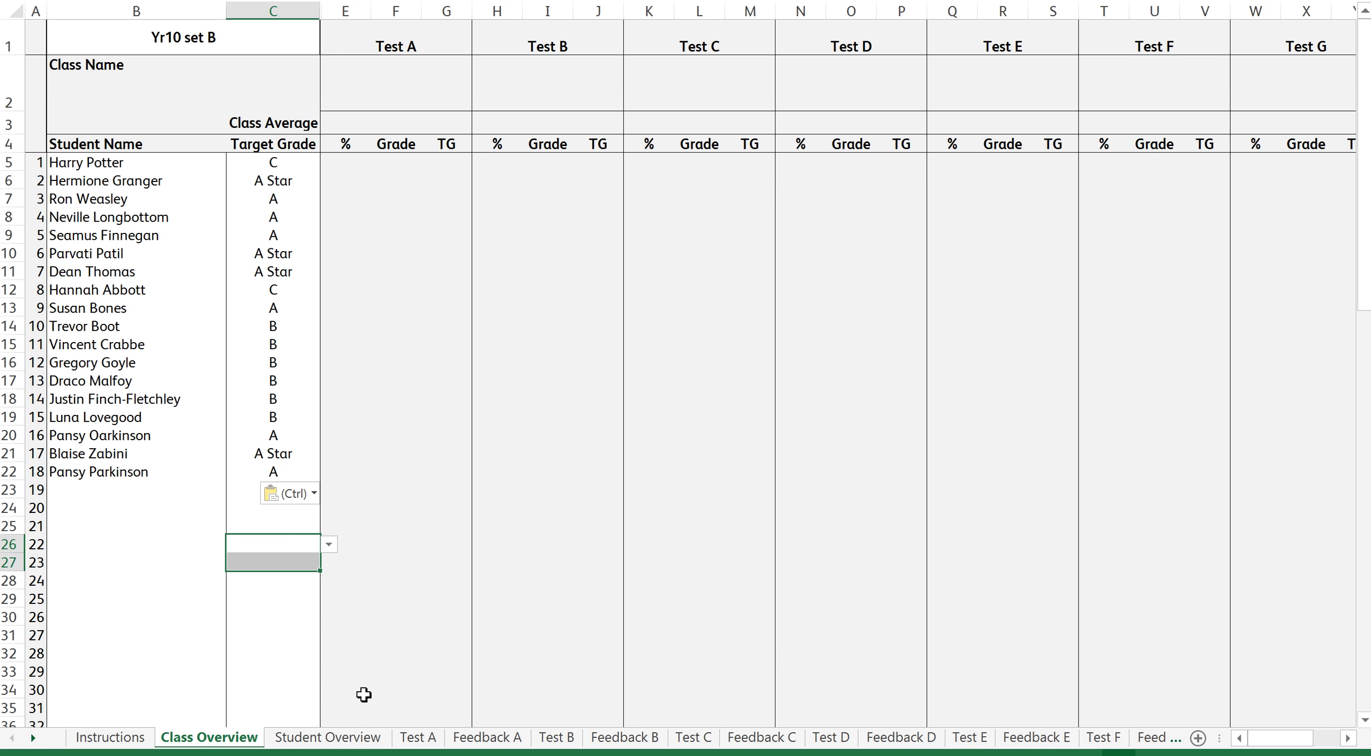
# Step: Display the second student's record on the Student Overview sheet by choosing that student from the name list
pyautogui.click(331, 739)
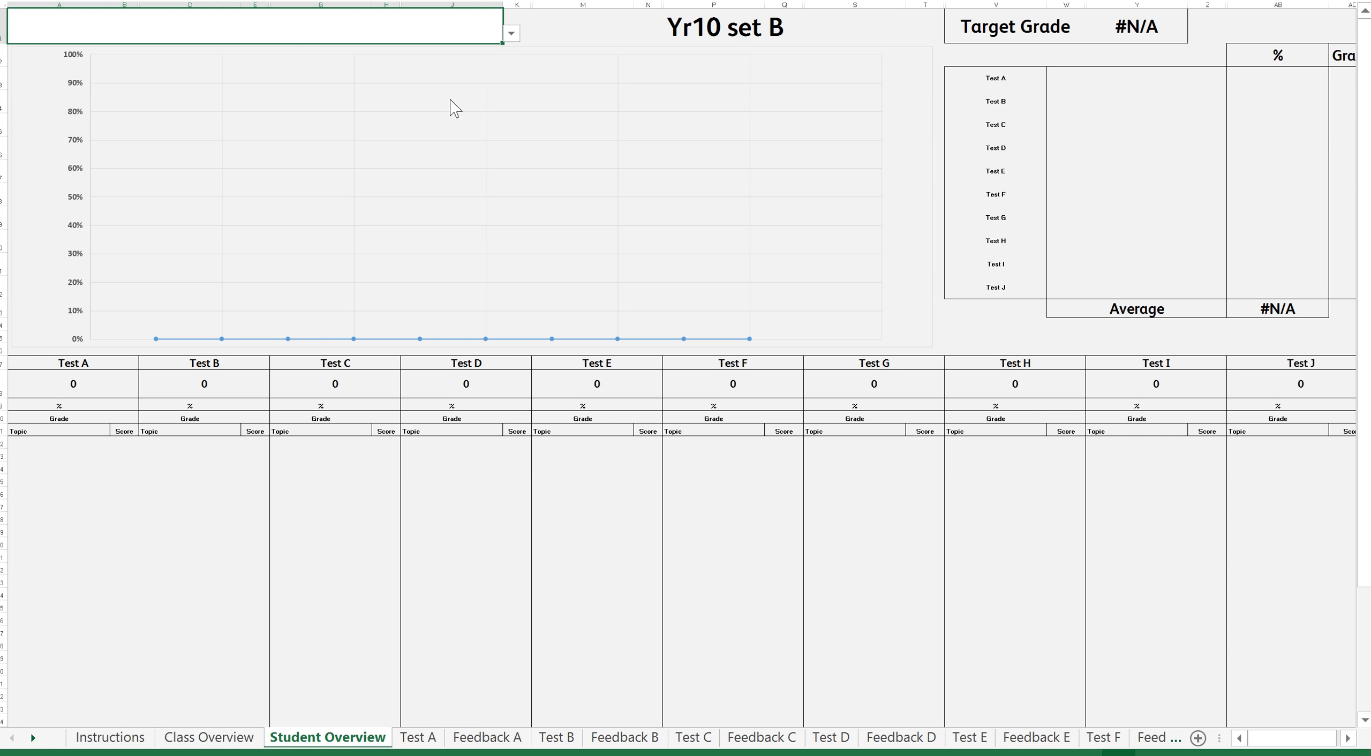
pyautogui.click(512, 34)
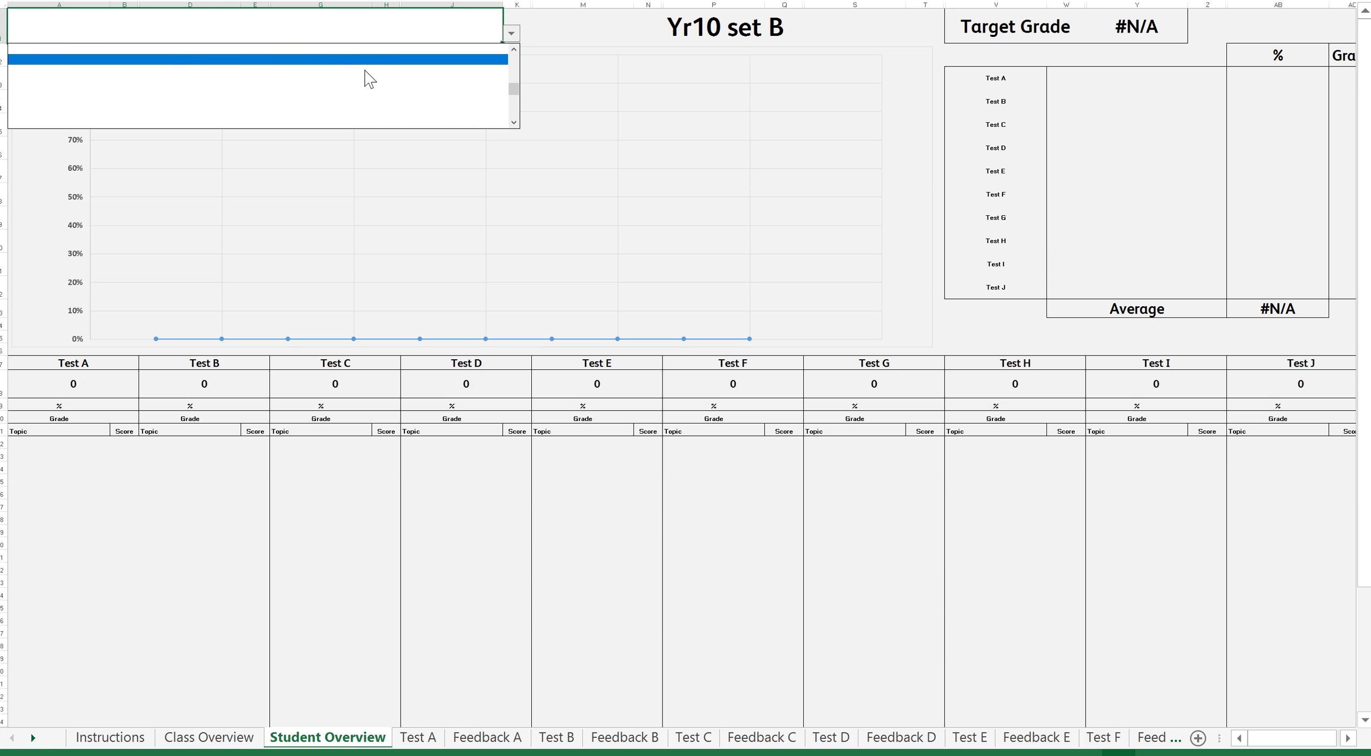
pyautogui.moveTo(512, 87); pyautogui.dragTo(512, 53)
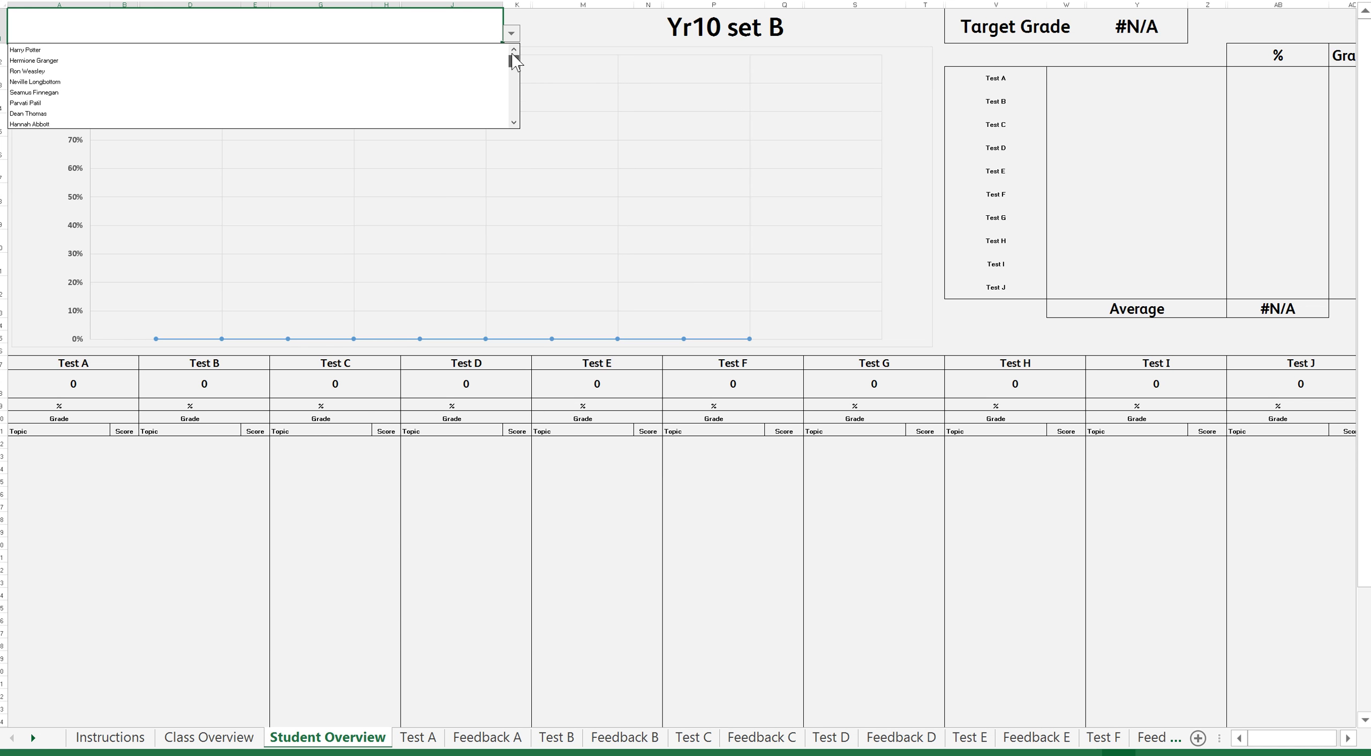
pyautogui.click(267, 61)
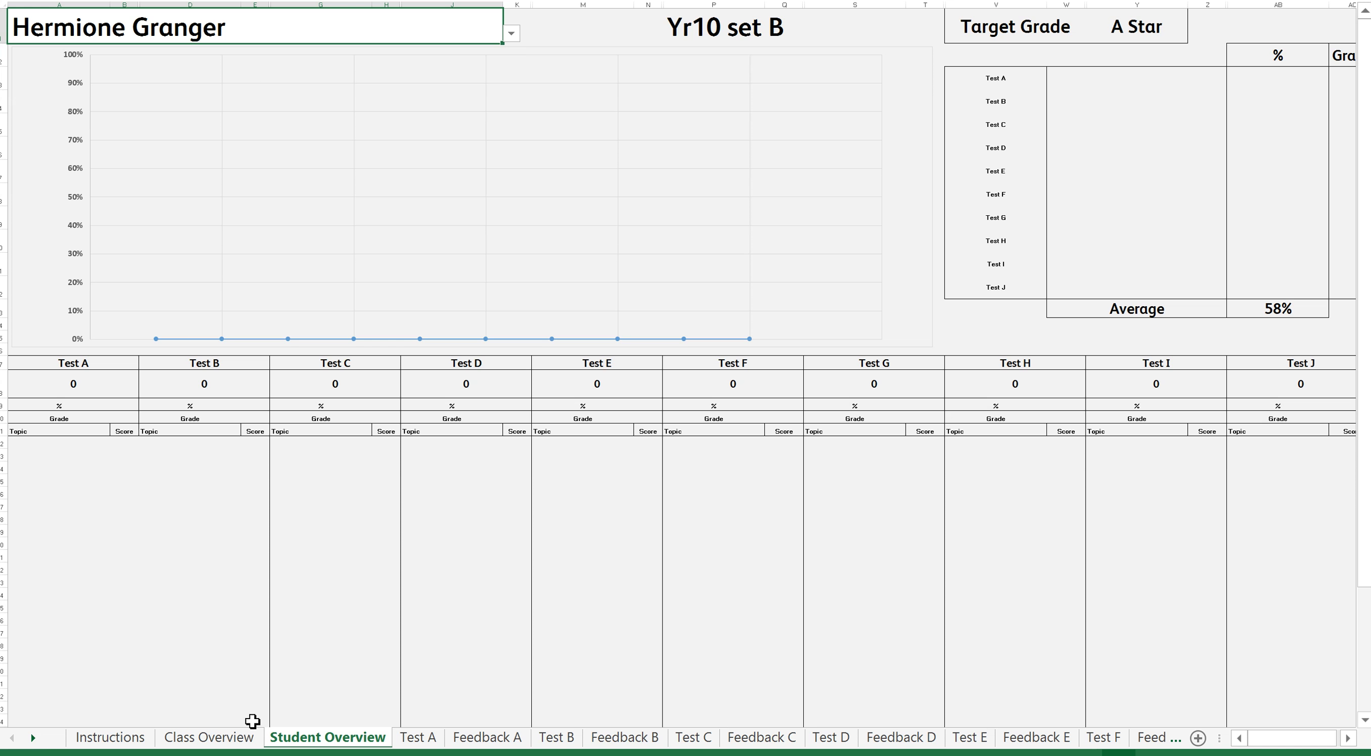
# Step: Enter September 10th as the test name on the Test A sheet
pyautogui.click(416, 744)
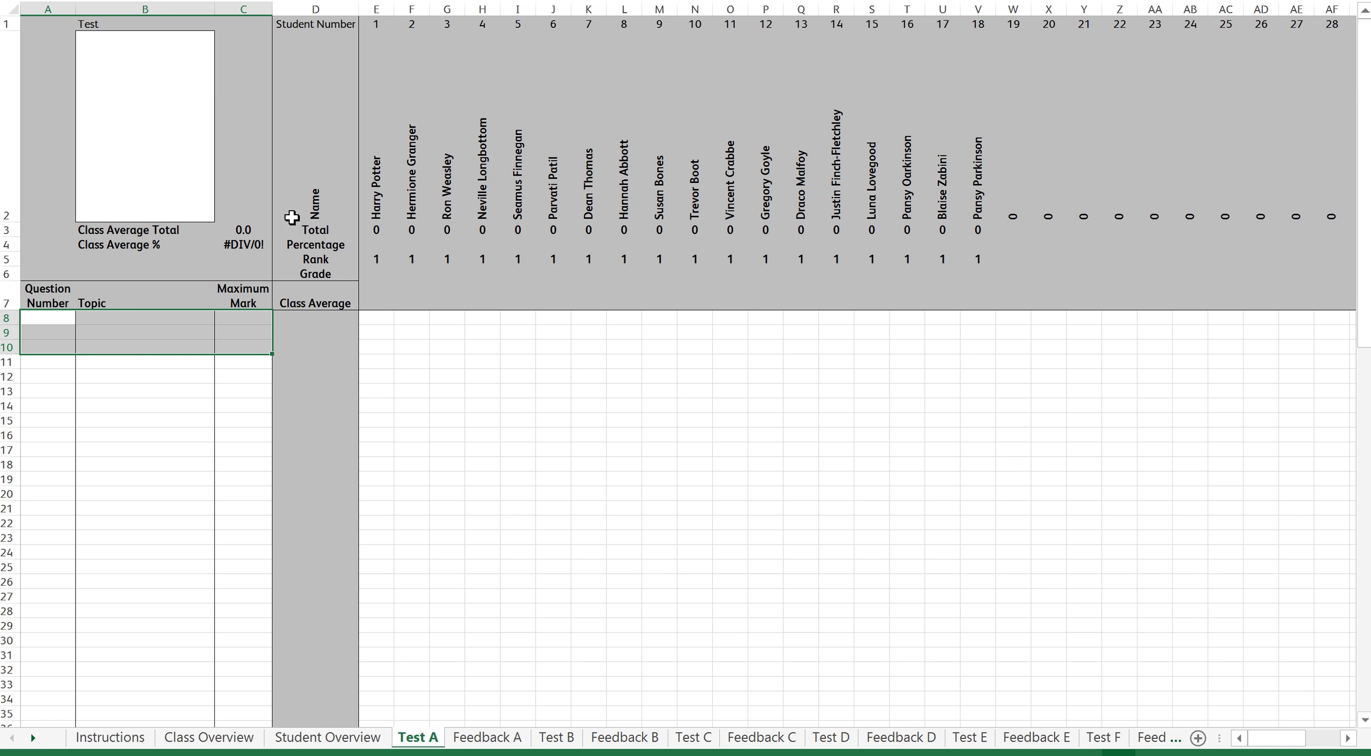
pyautogui.click(126, 112)
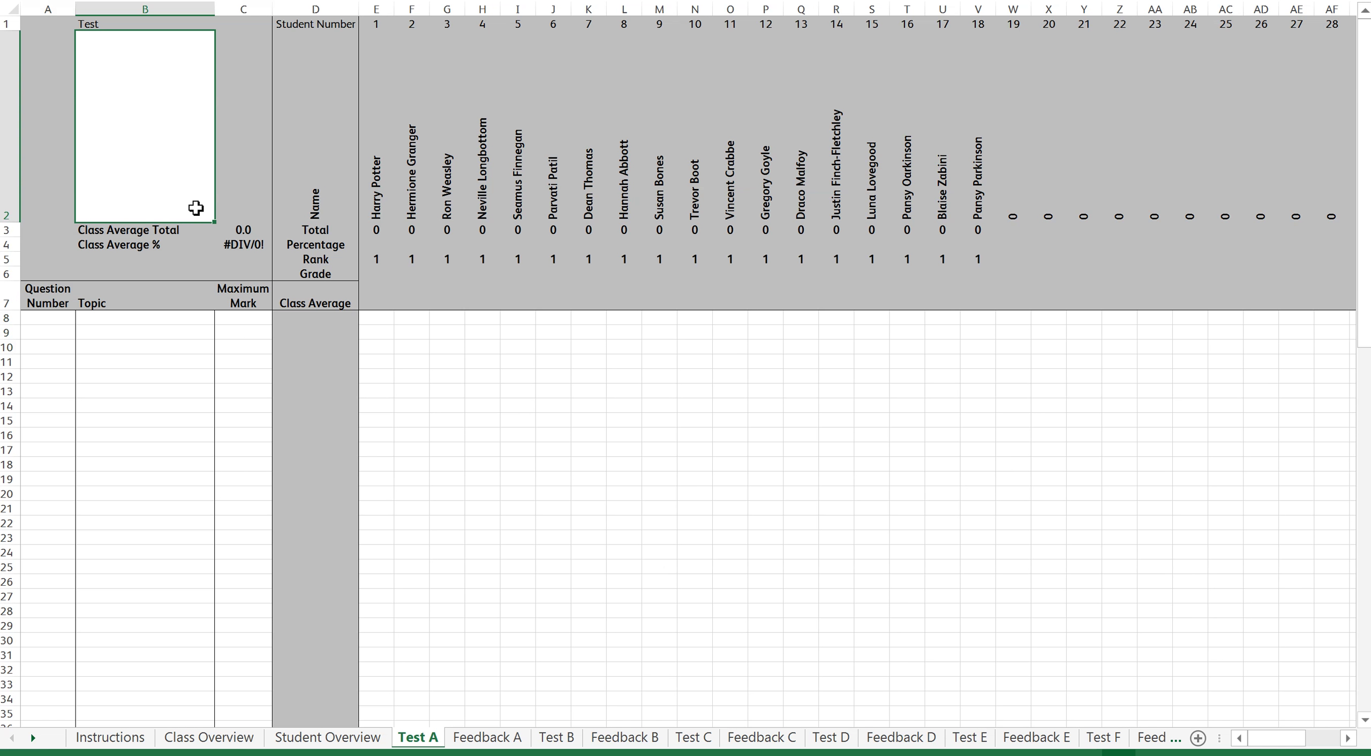
pyautogui.write('Setpem')
pyautogui.press('BackSpace')
pyautogui.press('BackSpace')
pyautogui.press('BackSpace')
pyautogui.press('BackSpace')
pyautogui.write('ptember')
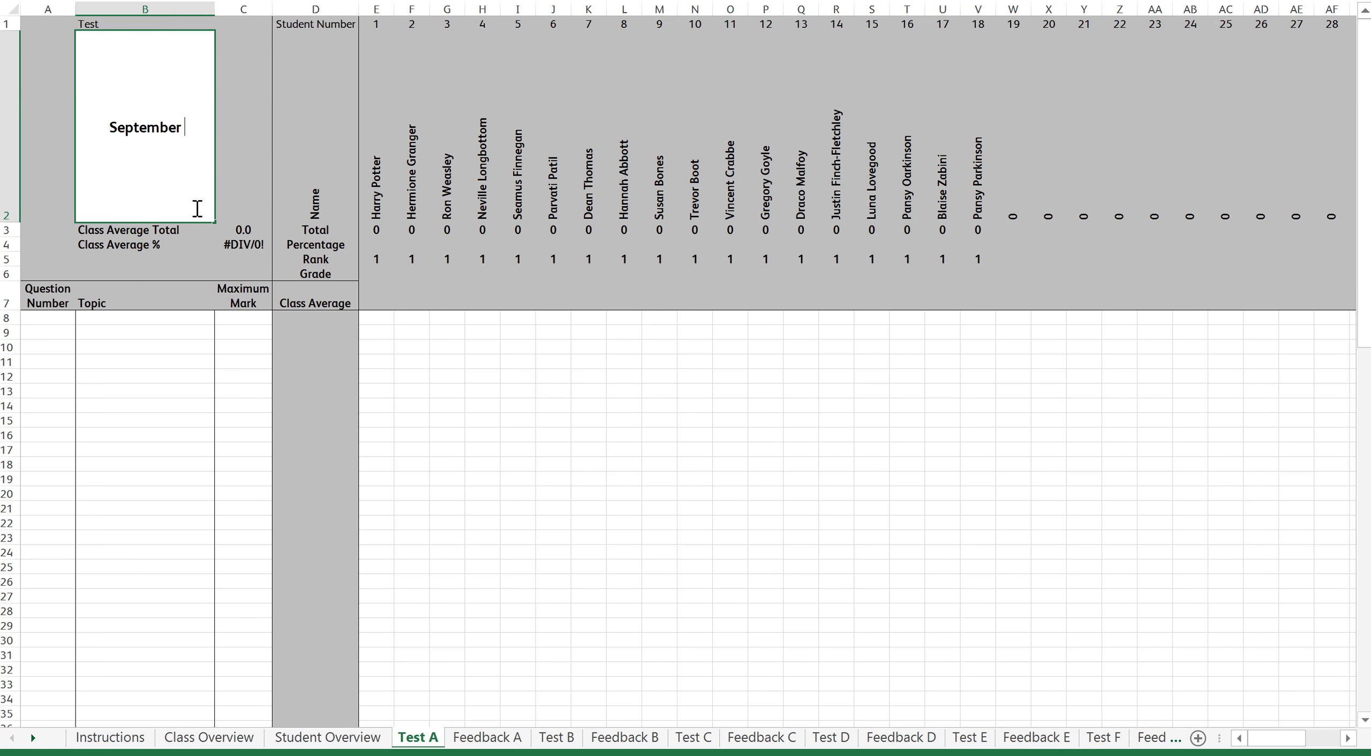
pyautogui.write(' 10th')
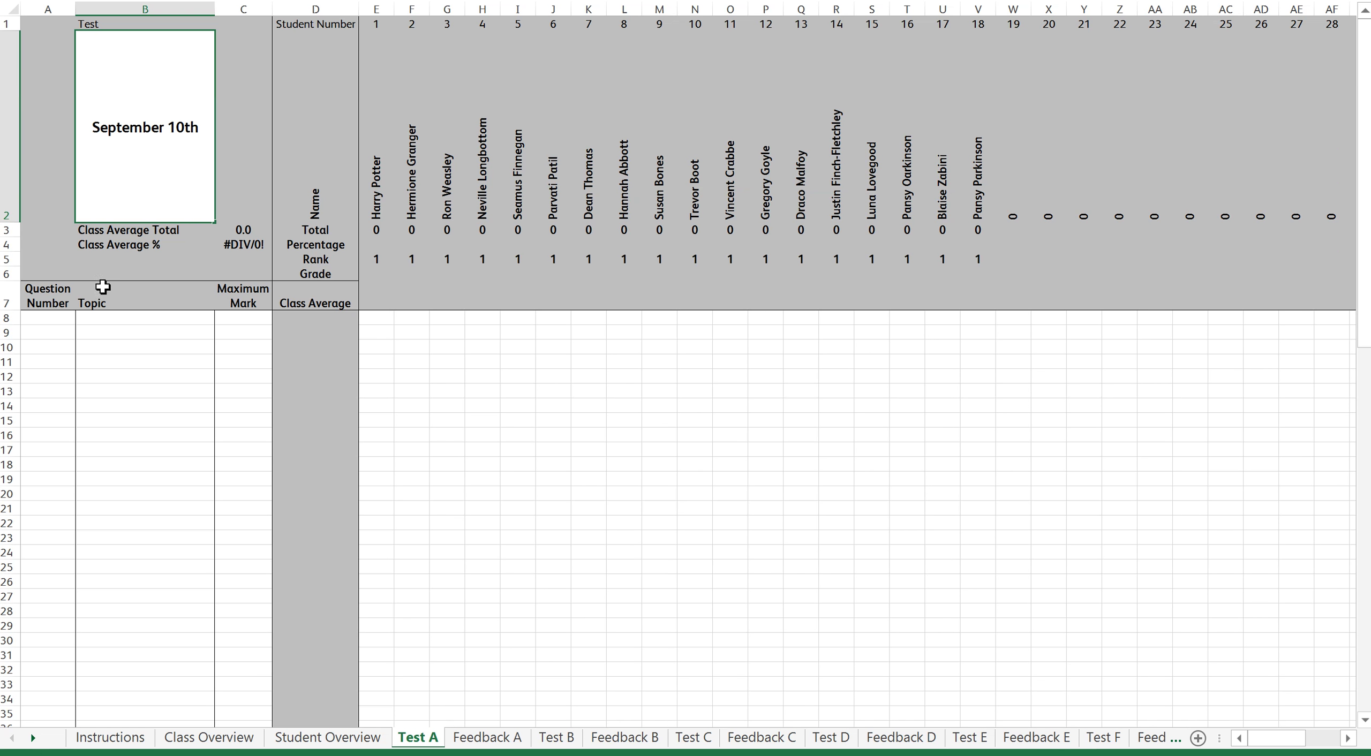
# Step: Number the questions 1 to 5 in A8 to A12 of the Test A sheet
pyautogui.click(68, 321)
pyautogui.doubleClick(69, 324)
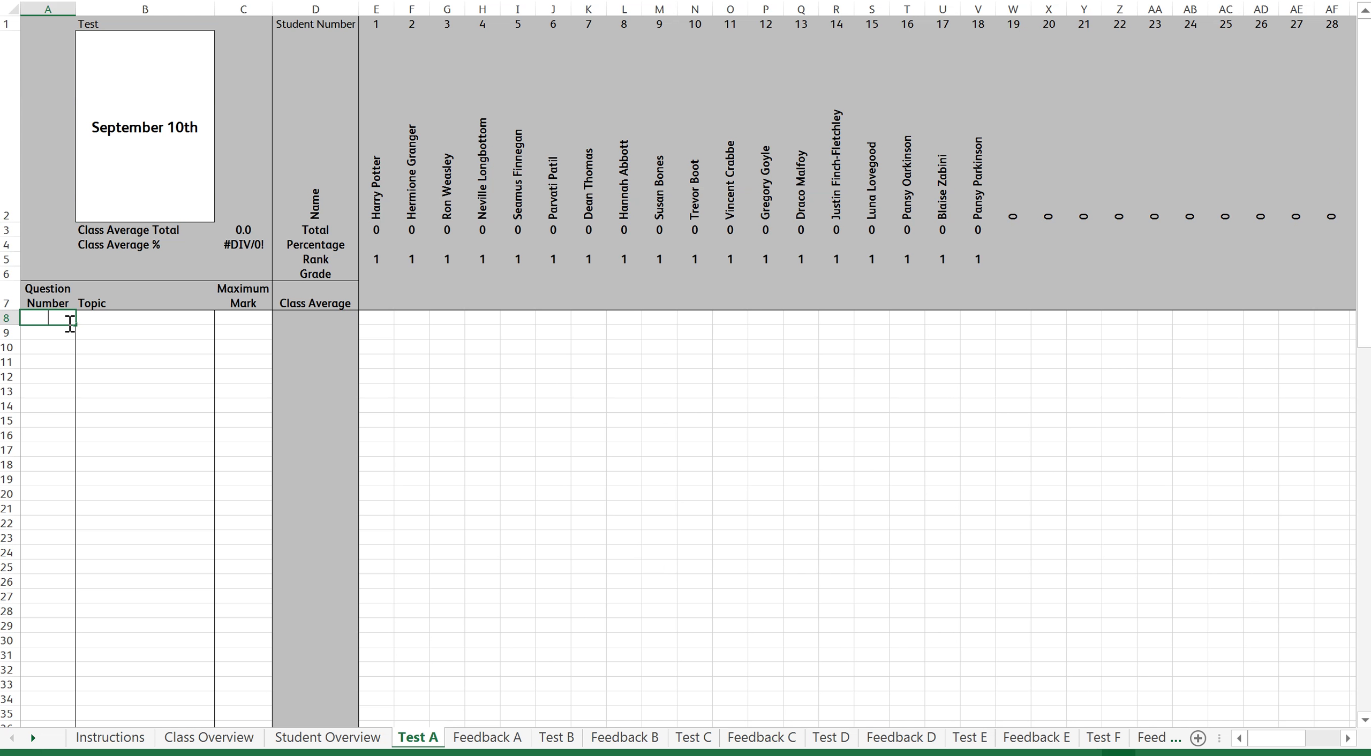
pyautogui.press('Return')
pyautogui.write('2')
pyautogui.press('Return')
pyautogui.write('3')
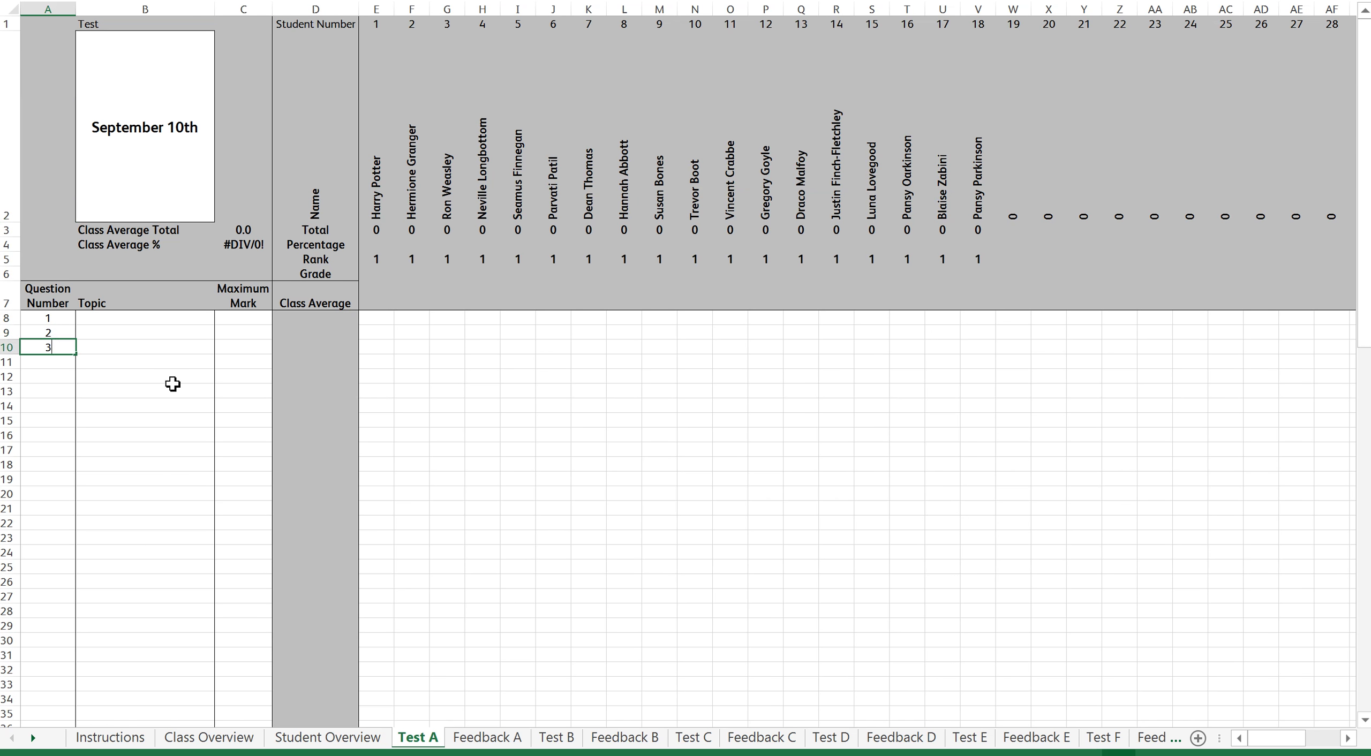
pyautogui.press('Return')
pyautogui.write('4')
pyautogui.press('Return')
pyautogui.write('5')
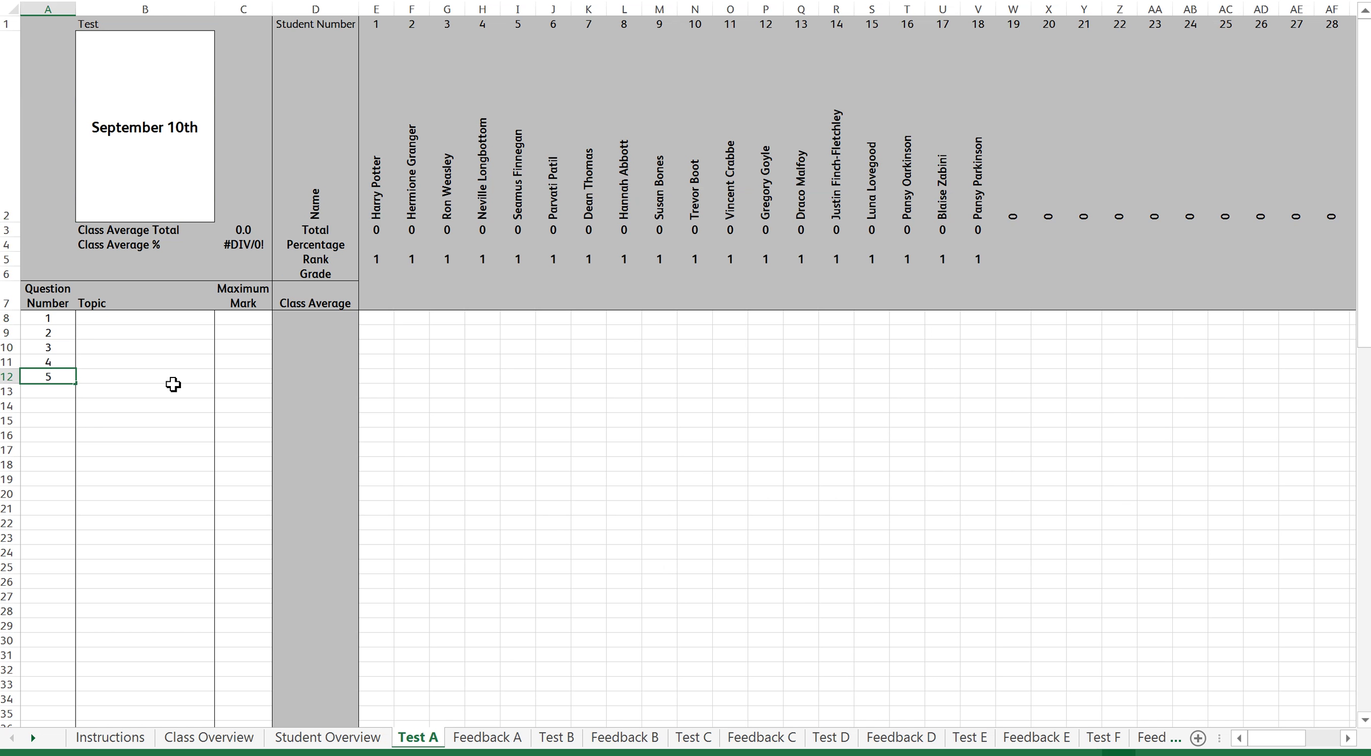
pyautogui.press('Return')
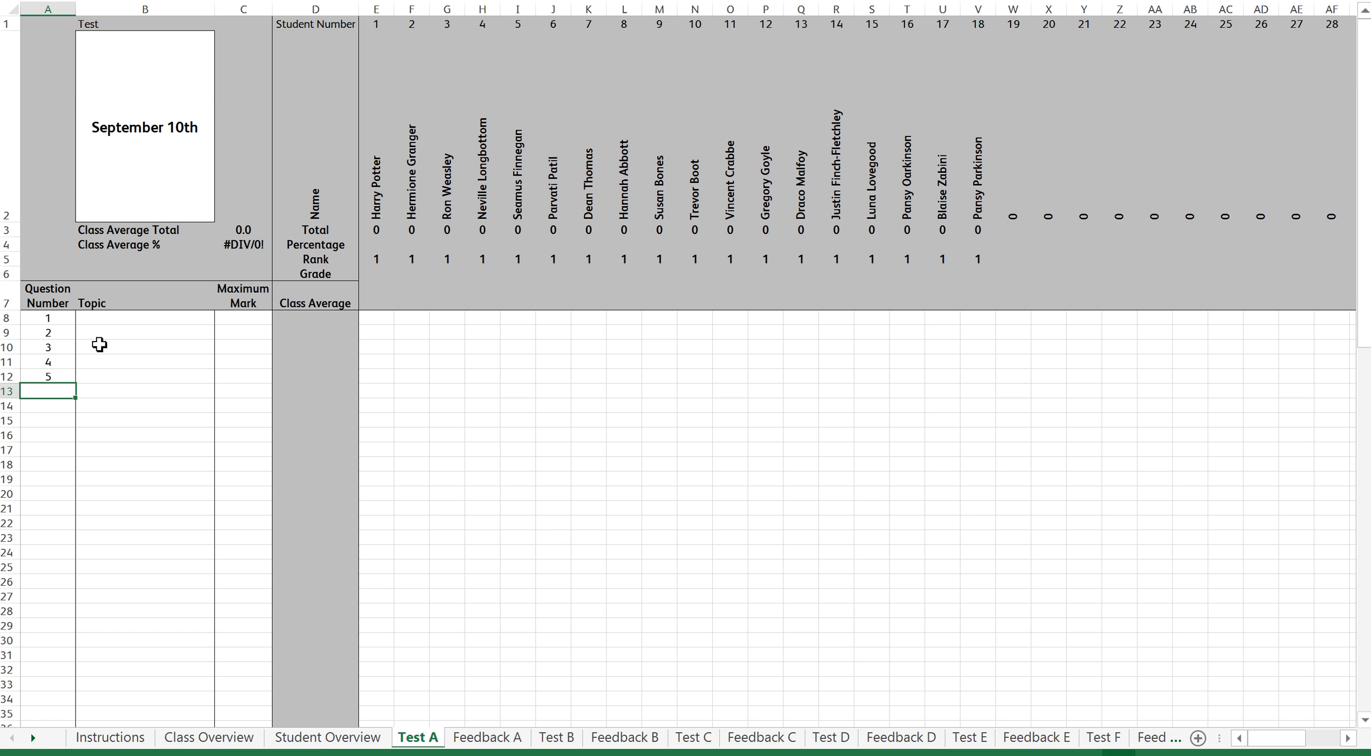
# Step: Enter the topics Graphs, Circles, Terminology, Data and Equations for questions 1 to 5
pyautogui.click(122, 320)
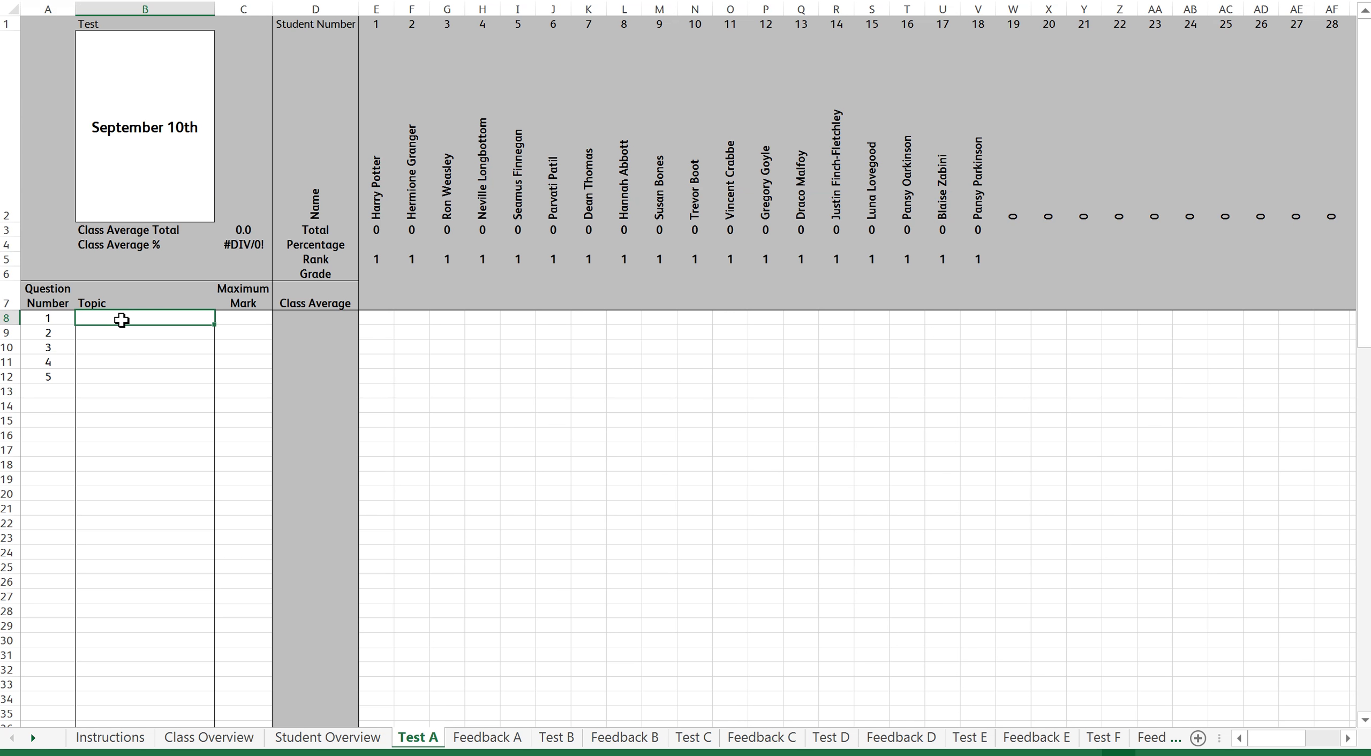
pyautogui.write('Graphs')
pyautogui.press('Return')
pyautogui.write('Circles')
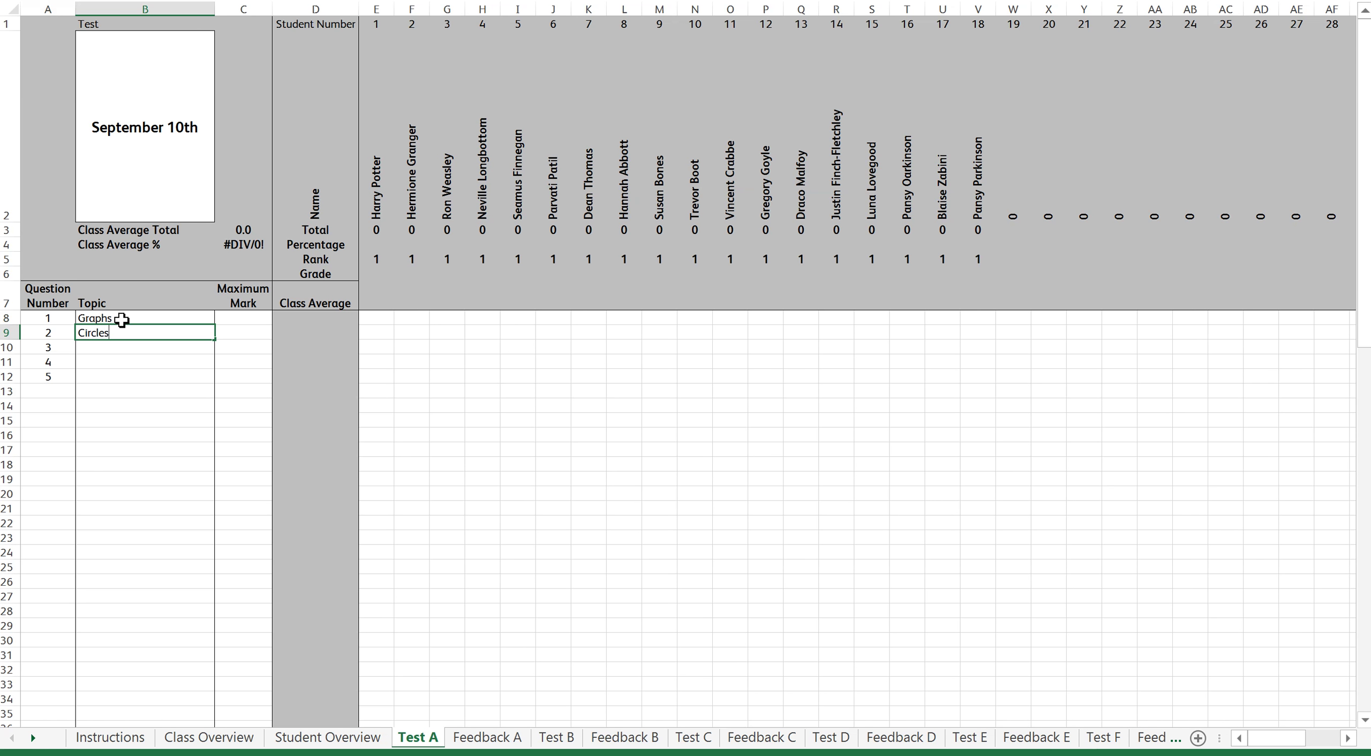
pyautogui.press('Return')
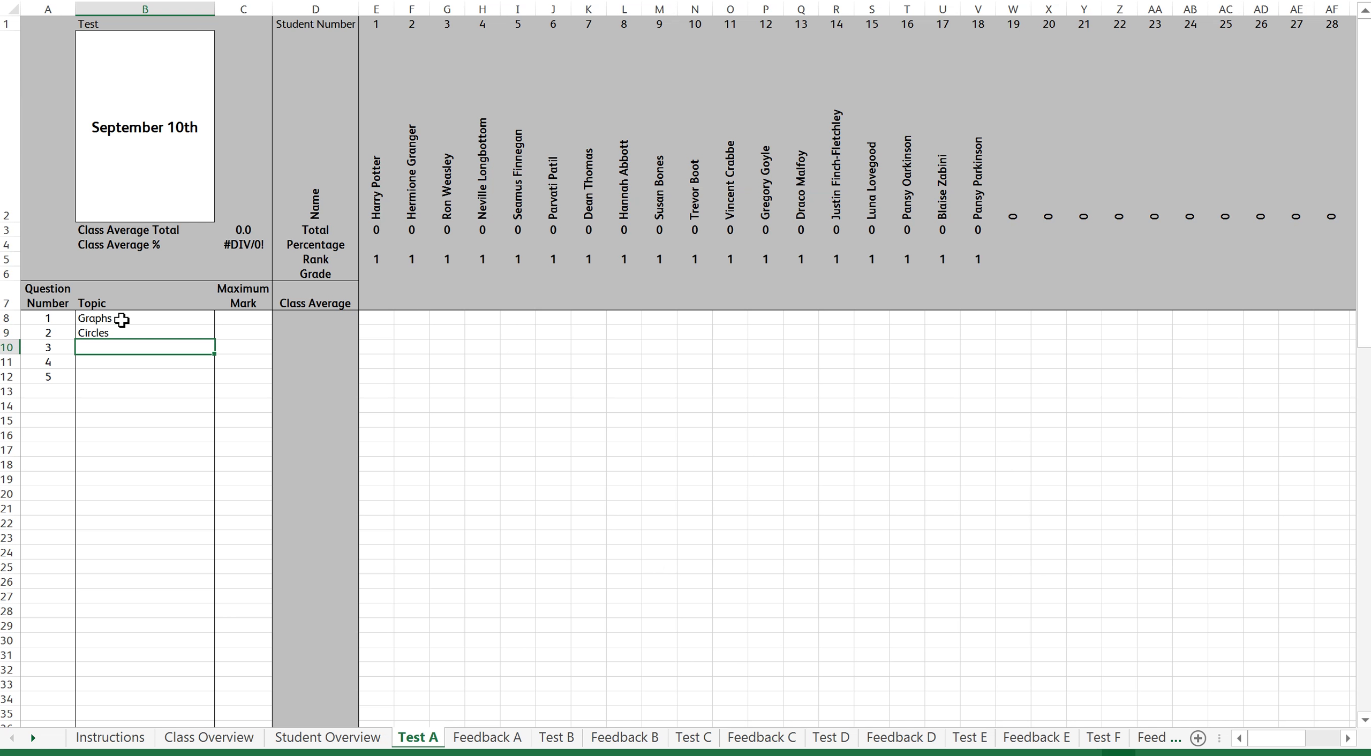
pyautogui.write('Terminology')
pyautogui.press('Return')
pyautogui.write('Data')
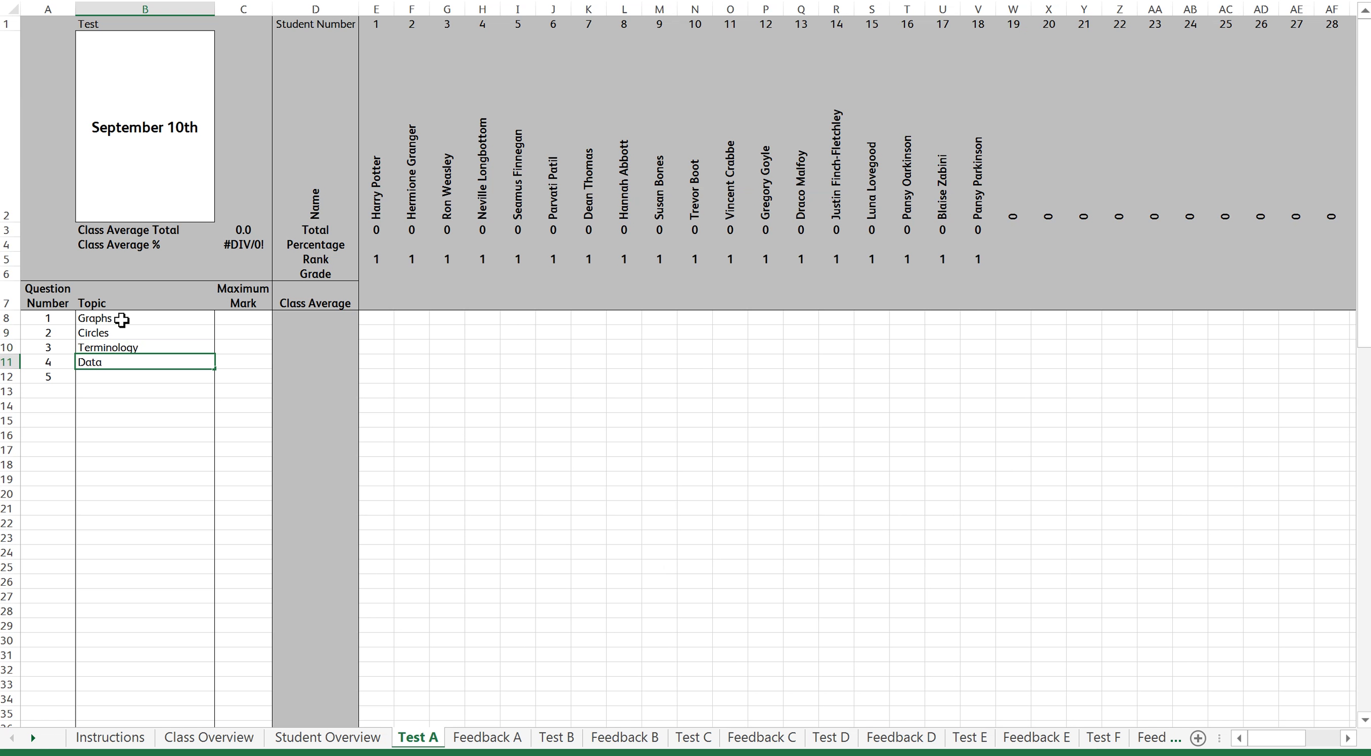
pyautogui.press('Return')
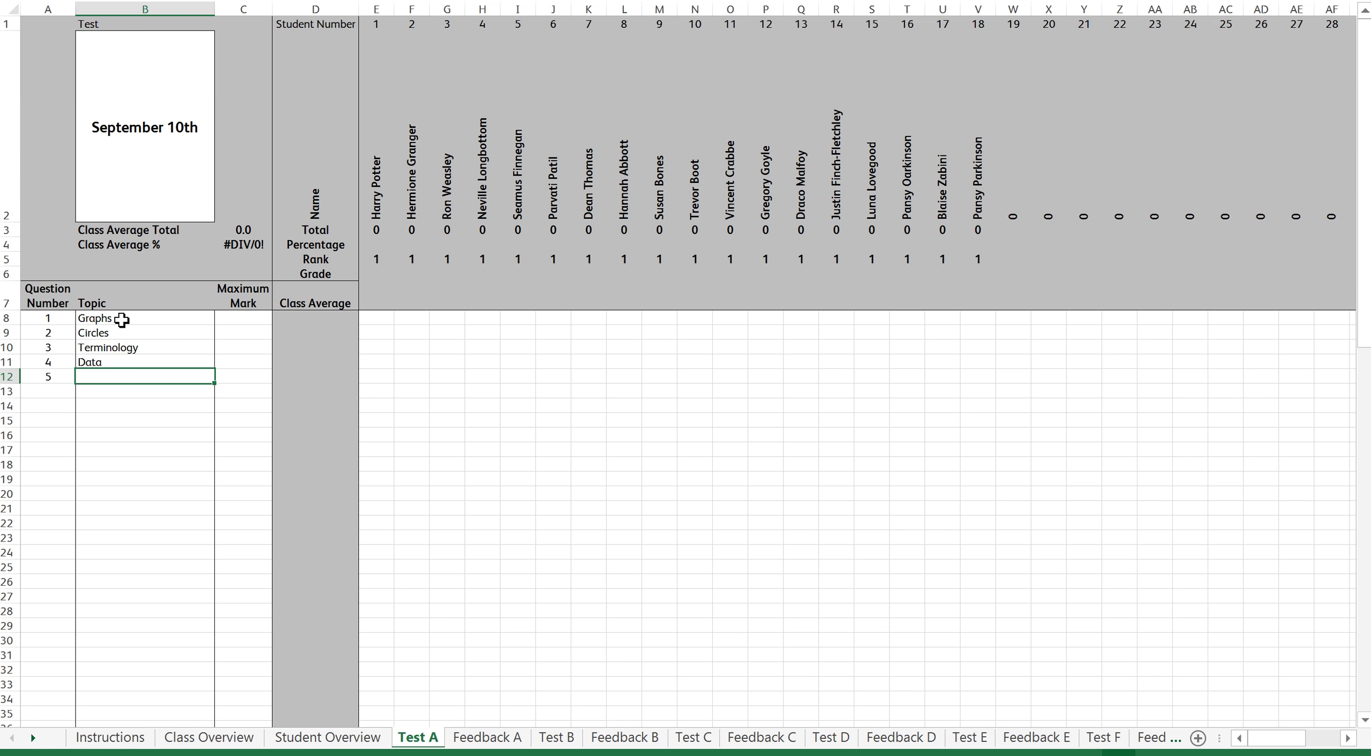
pyautogui.write('Equations')
pyautogui.click(122, 393)
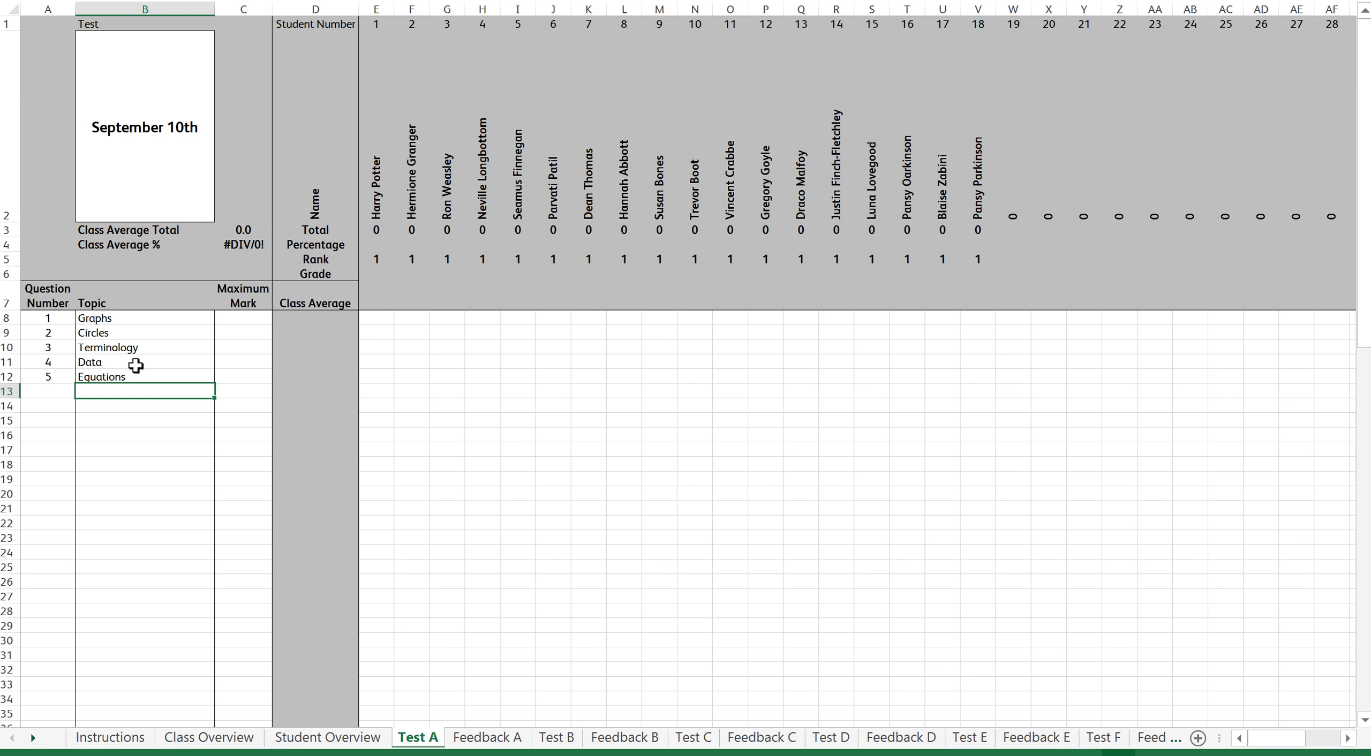
# Step: Set the maximum marks for questions 1 to 5 to 3, 4, 3, 6 and 8
pyautogui.click(245, 316)
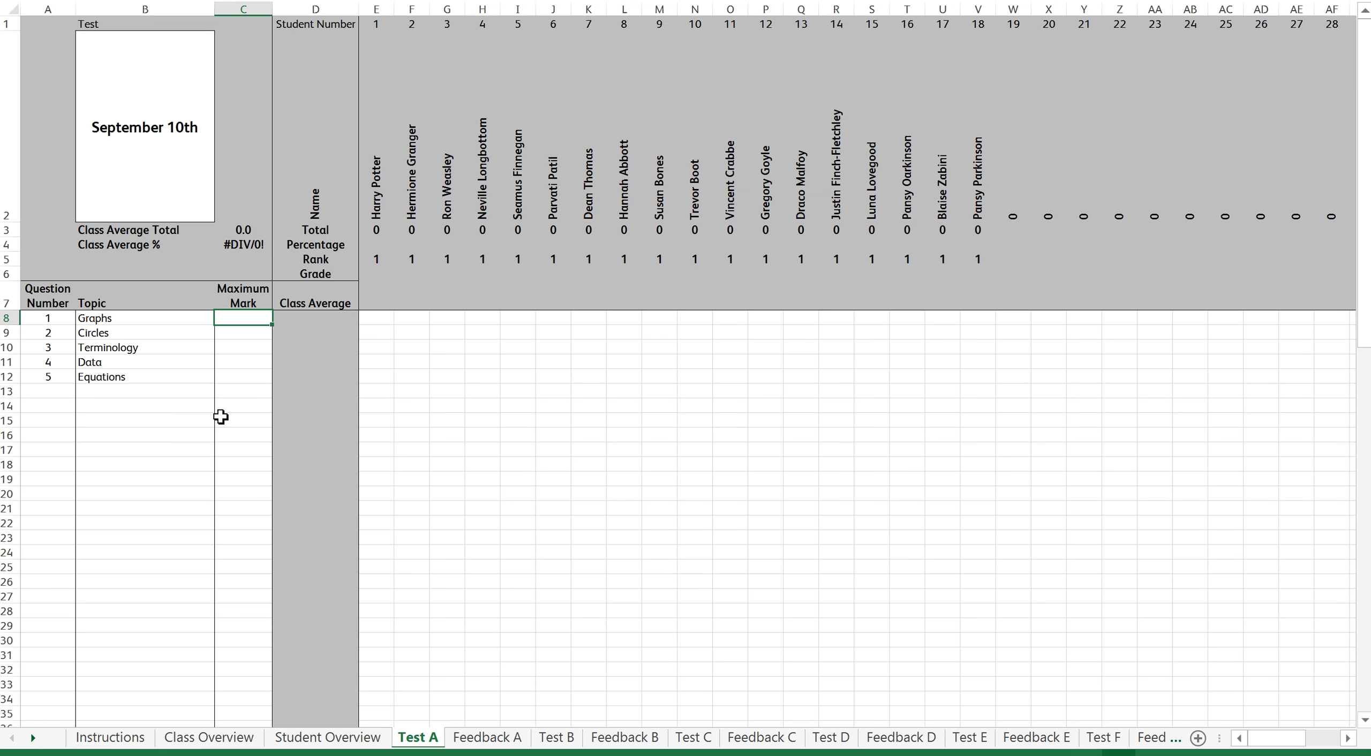
pyautogui.write('3')
pyautogui.press('Return')
pyautogui.write('4')
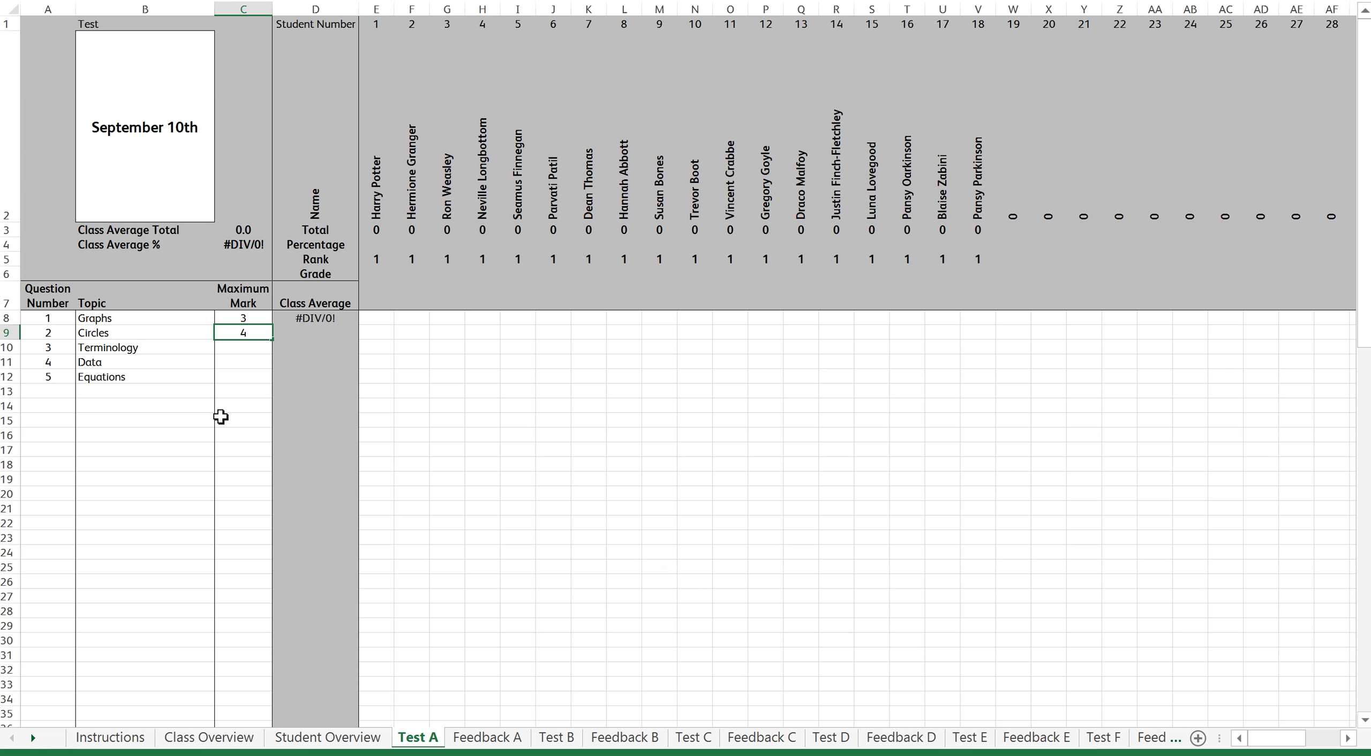
pyautogui.press('Return')
pyautogui.write('3')
pyautogui.press('Return')
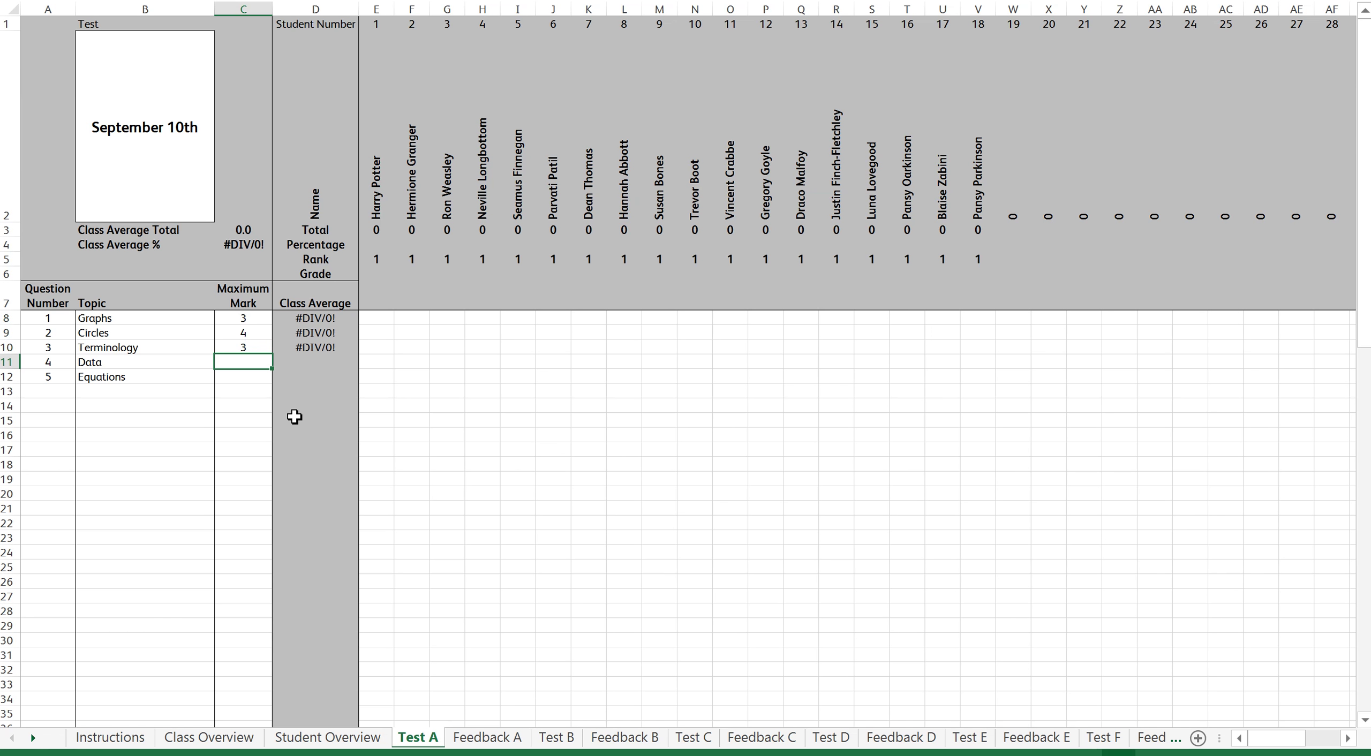
pyautogui.write('6')
pyautogui.press('Return')
pyautogui.write('8')
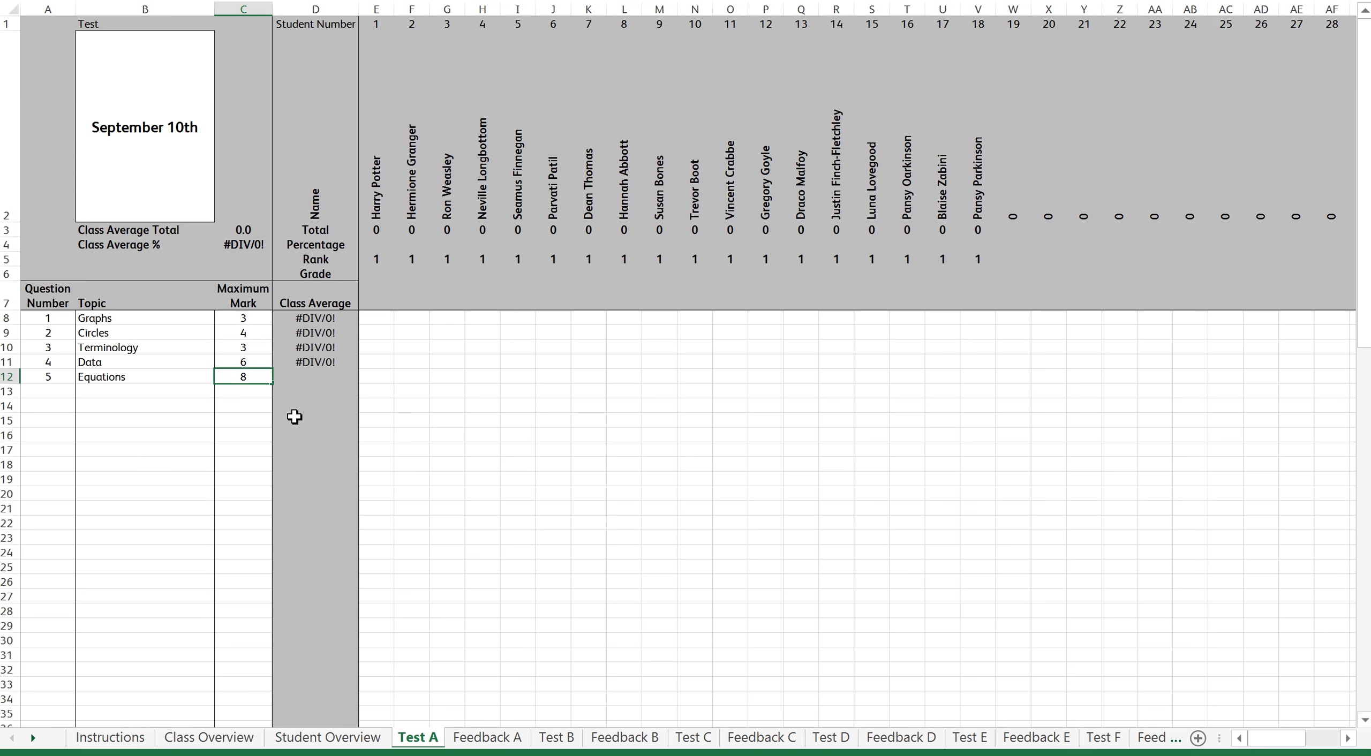
pyautogui.click(444, 479)
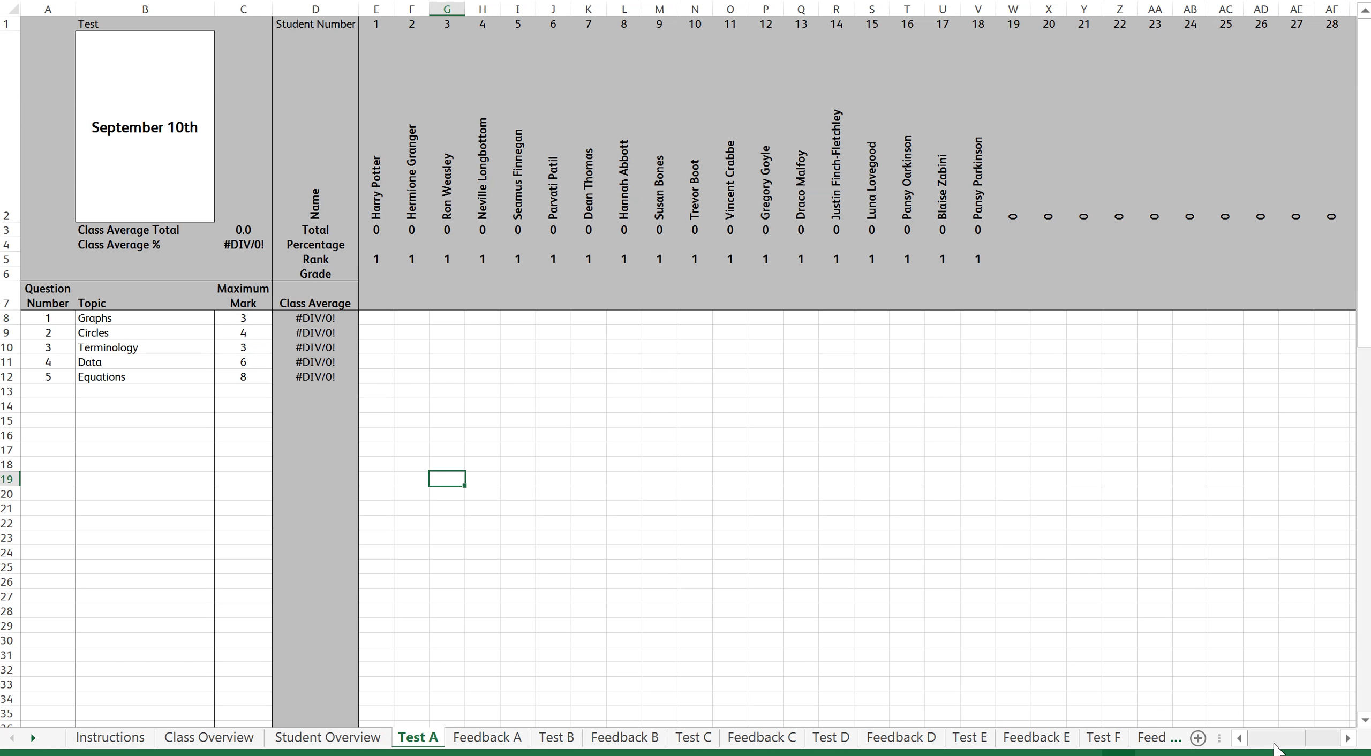
# Step: Set Test A's grade boundaries to 3 for E, 5 for D, 7 for C, 9 for B, 11 for A and 13 for A Star
pyautogui.moveTo(1274, 747); pyautogui.dragTo(1318, 747)
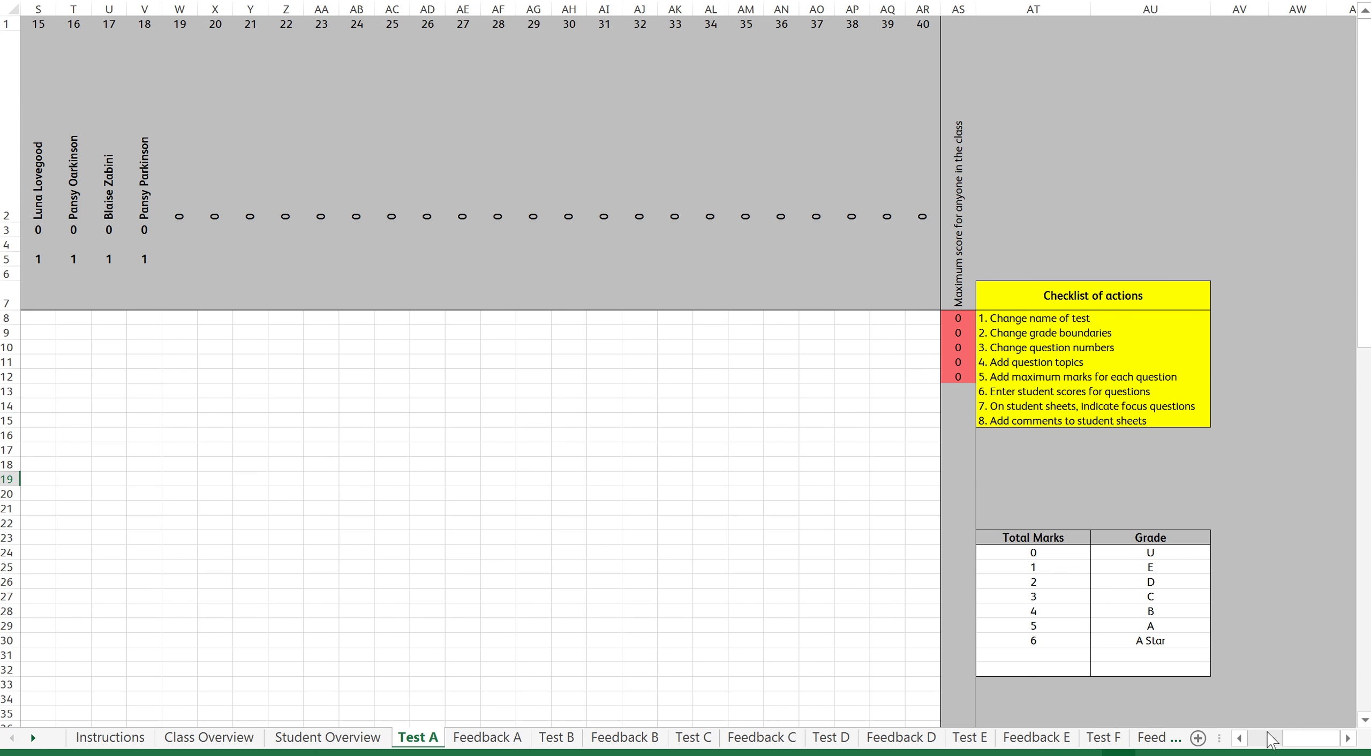
pyautogui.moveTo(1286, 741); pyautogui.dragTo(1250, 742)
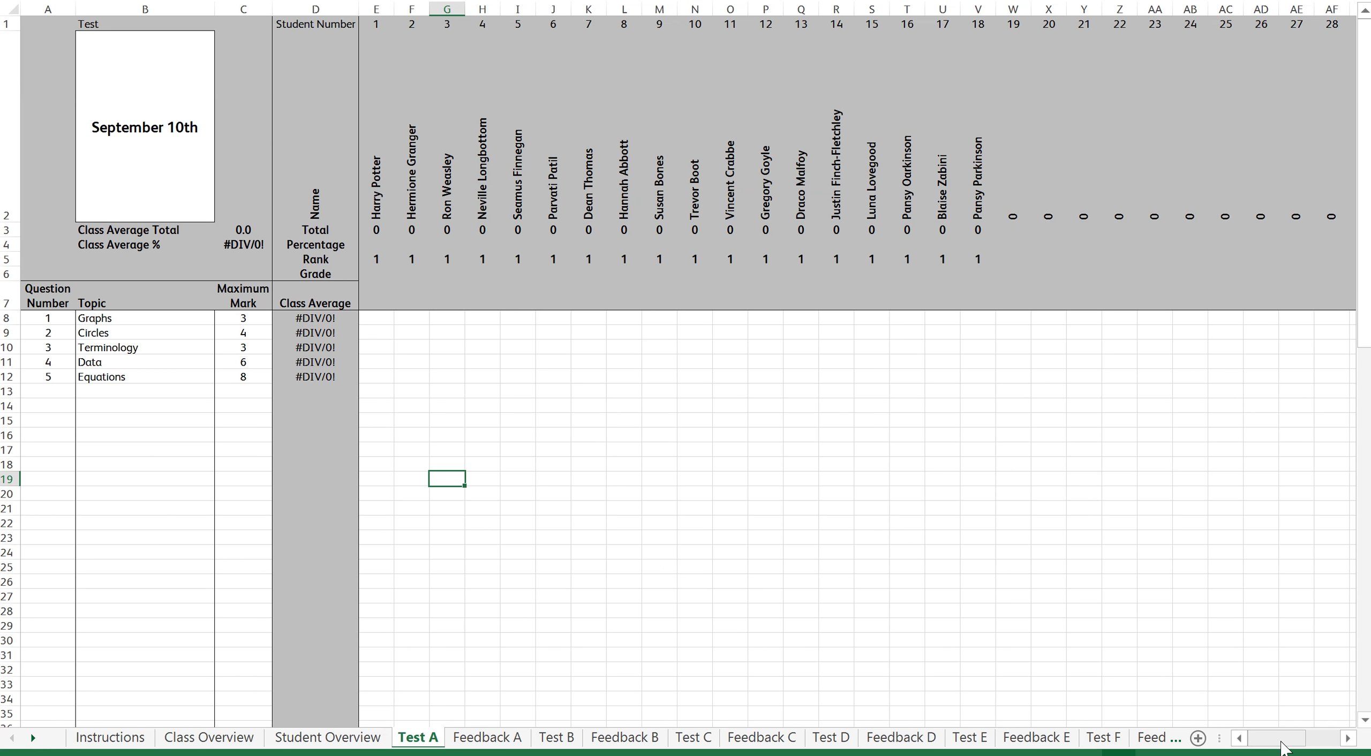
pyautogui.moveTo(1281, 747); pyautogui.dragTo(1316, 746)
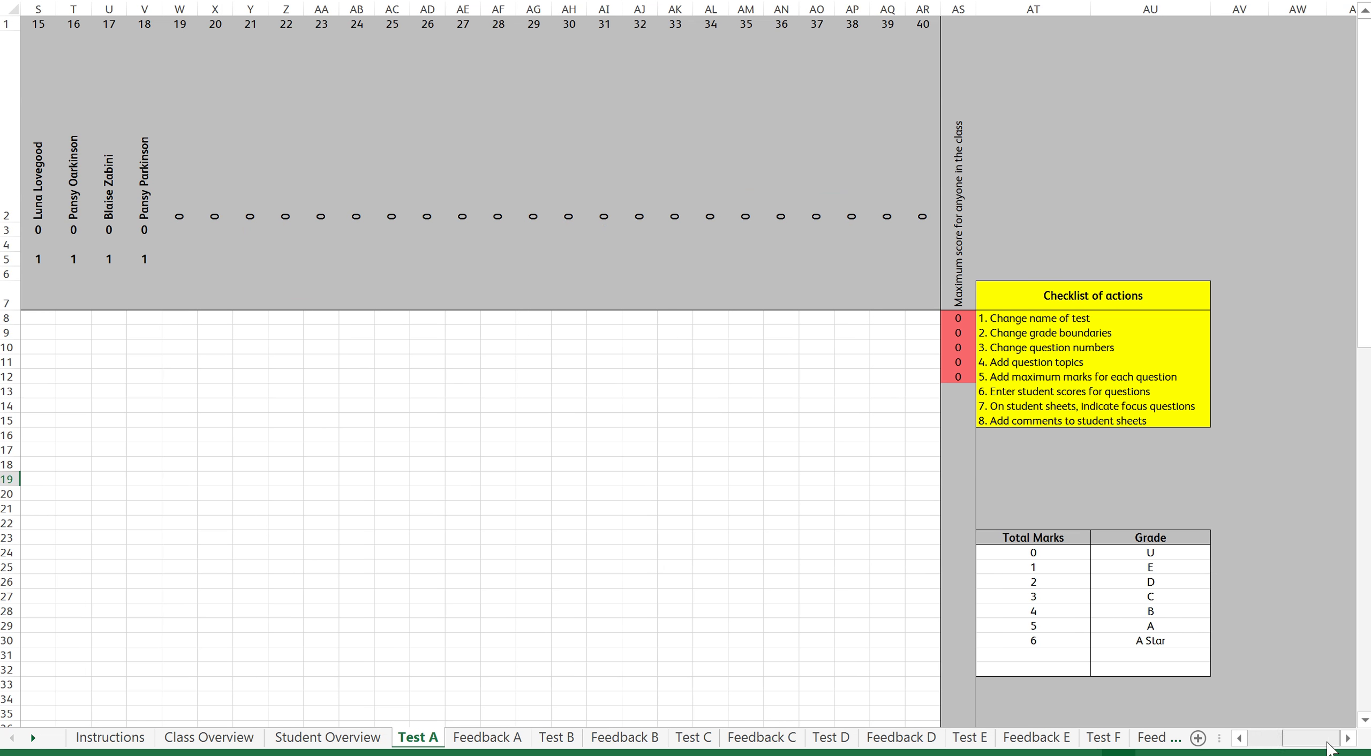
pyautogui.click(1059, 569)
pyautogui.write('3')
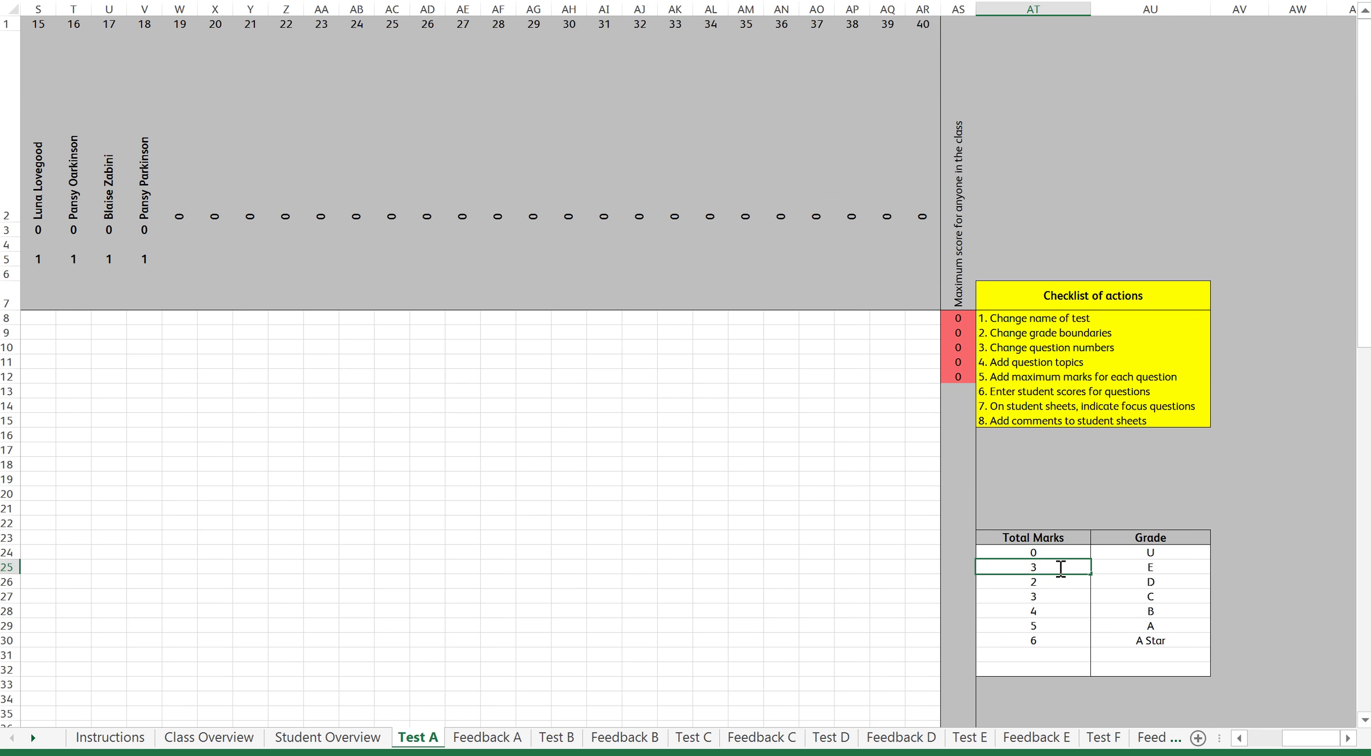
pyautogui.press('Return')
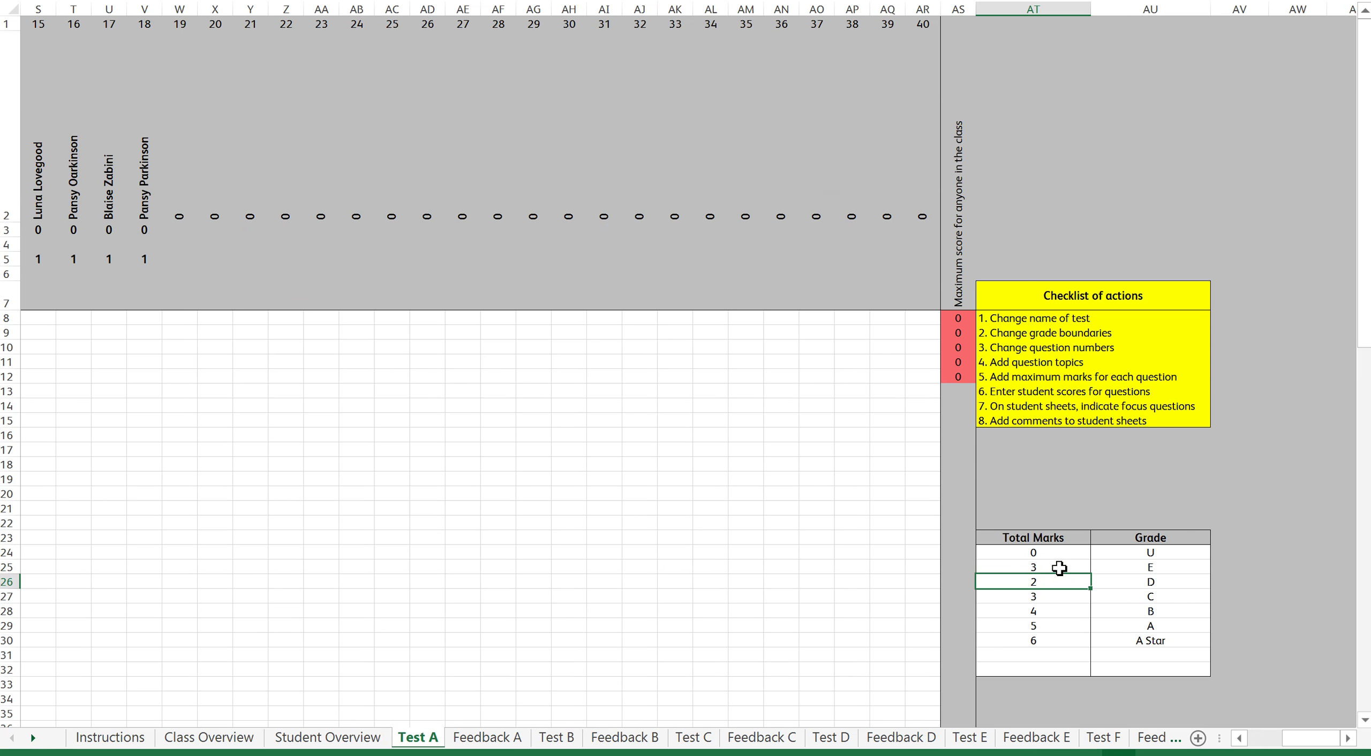
pyautogui.write('5')
pyautogui.press('Return')
pyautogui.write('7')
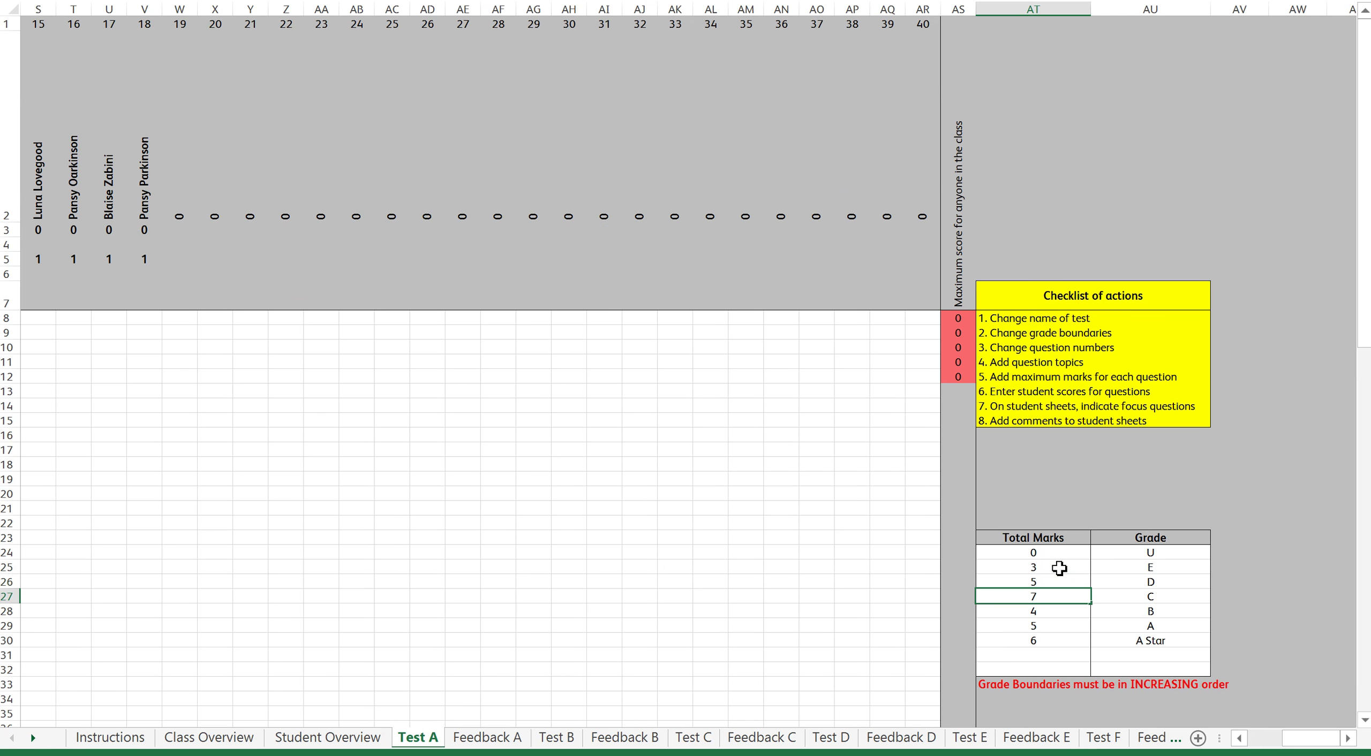
pyautogui.press('Return')
pyautogui.write('9')
pyautogui.press('Return')
pyautogui.write('11')
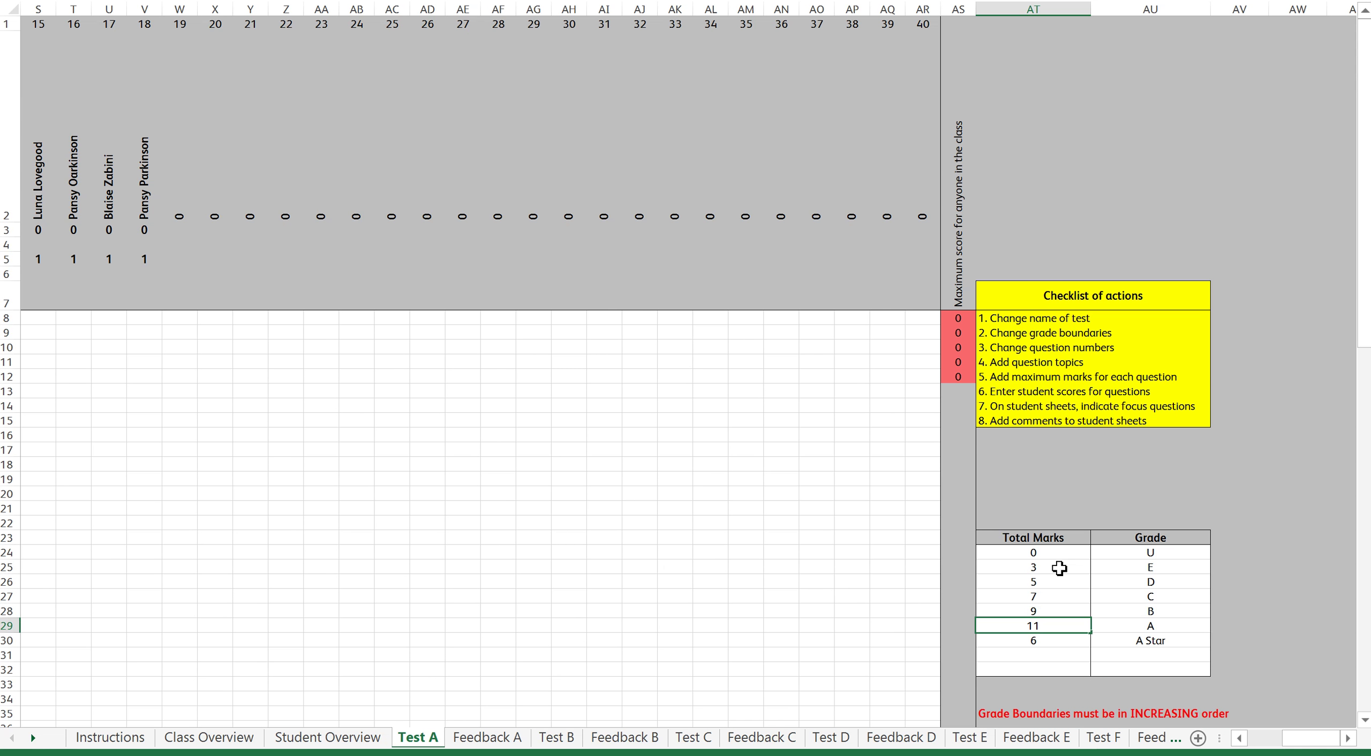
pyautogui.press('Return')
pyautogui.write('13')
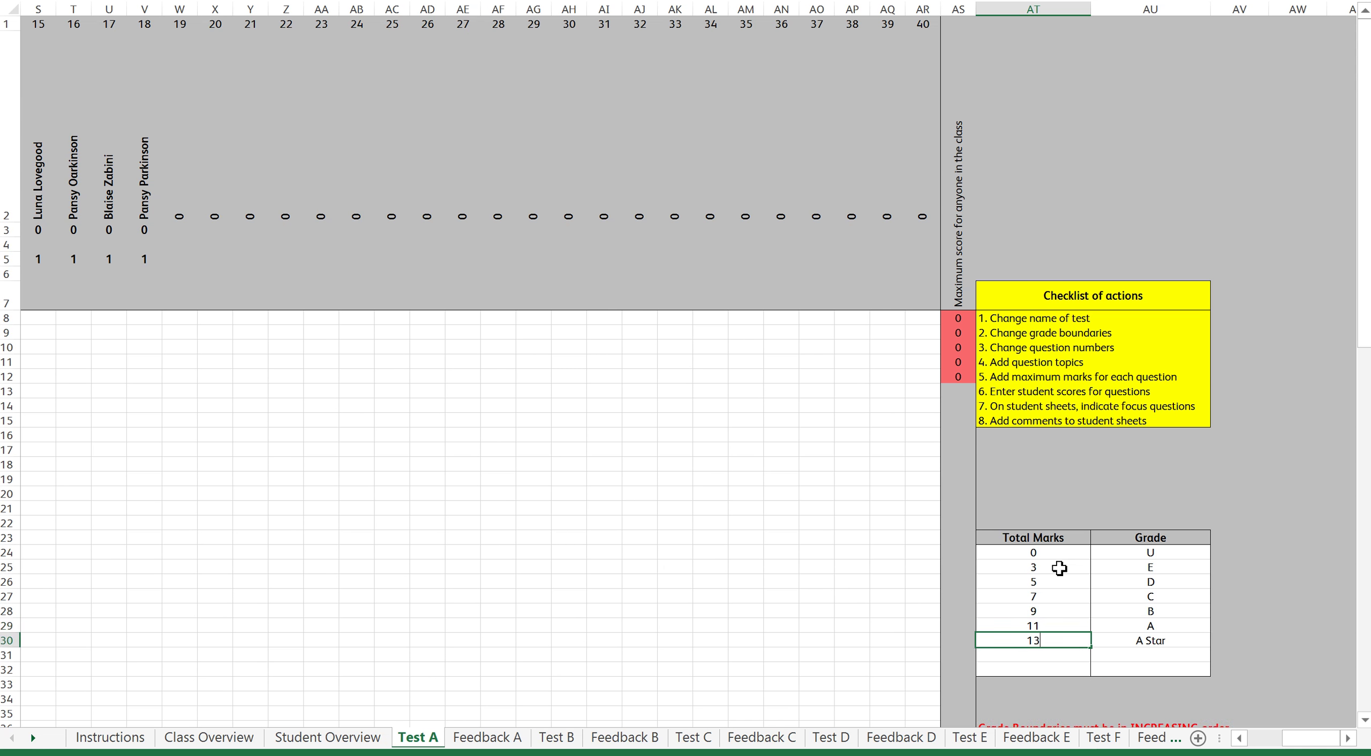
pyautogui.press('Return')
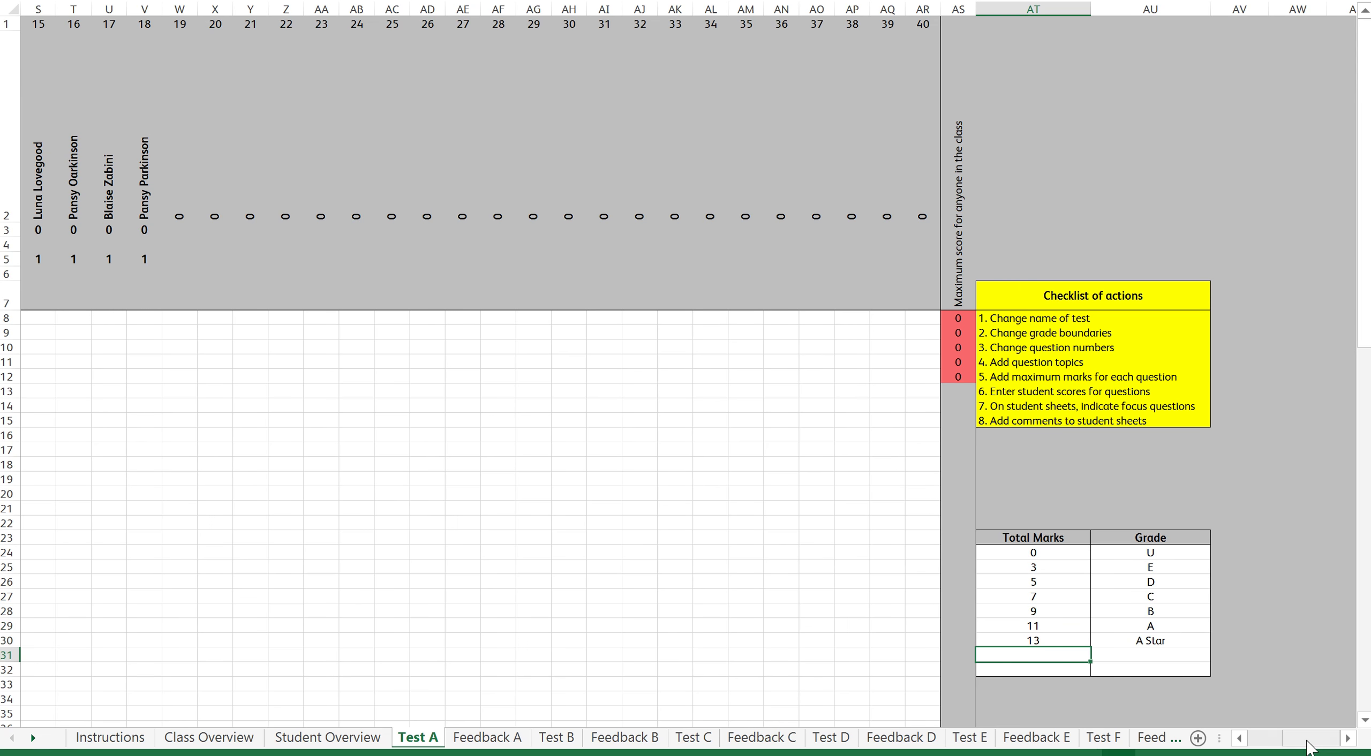
# Step: Enter the first student's marks for questions 1 to 5 as 3, 2, 3, 1 and 7
pyautogui.moveTo(1310, 738); pyautogui.dragTo(1276, 738)
pyautogui.click(392, 316)
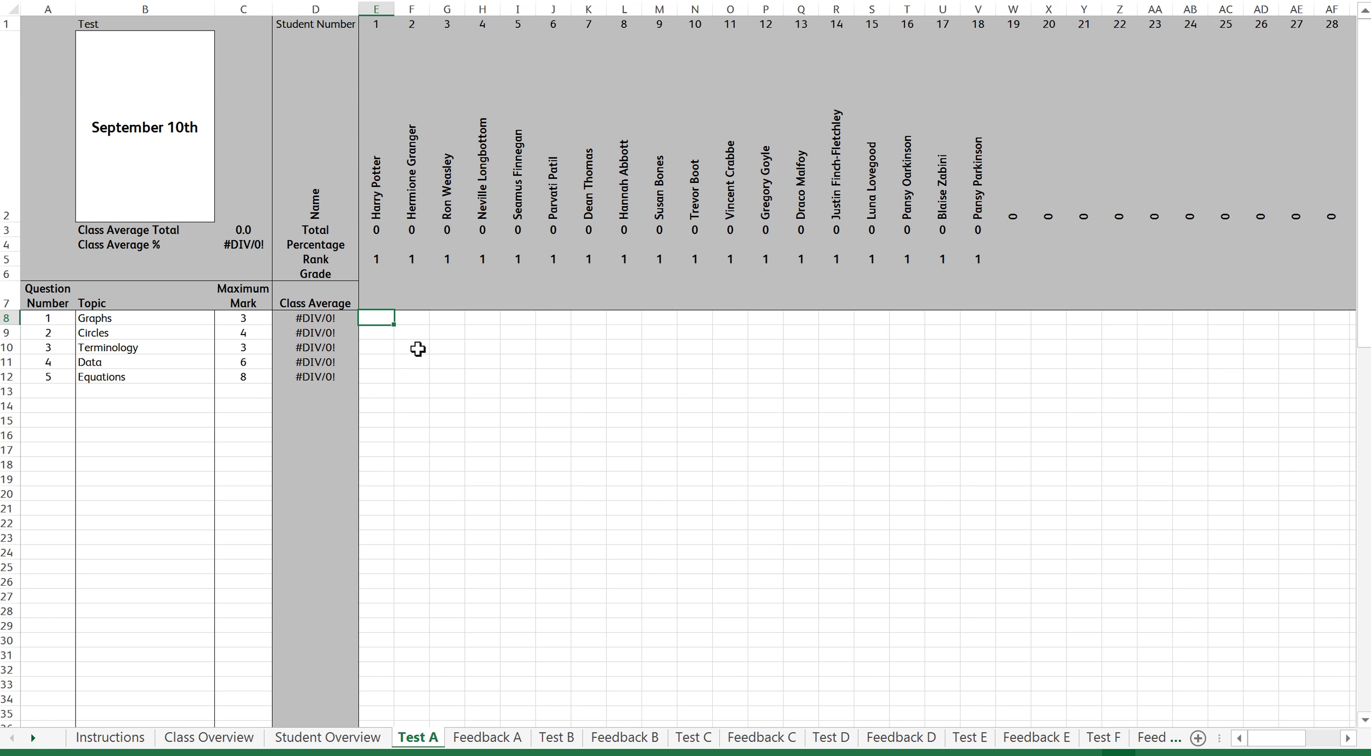
pyautogui.write('3')
pyautogui.press('Return')
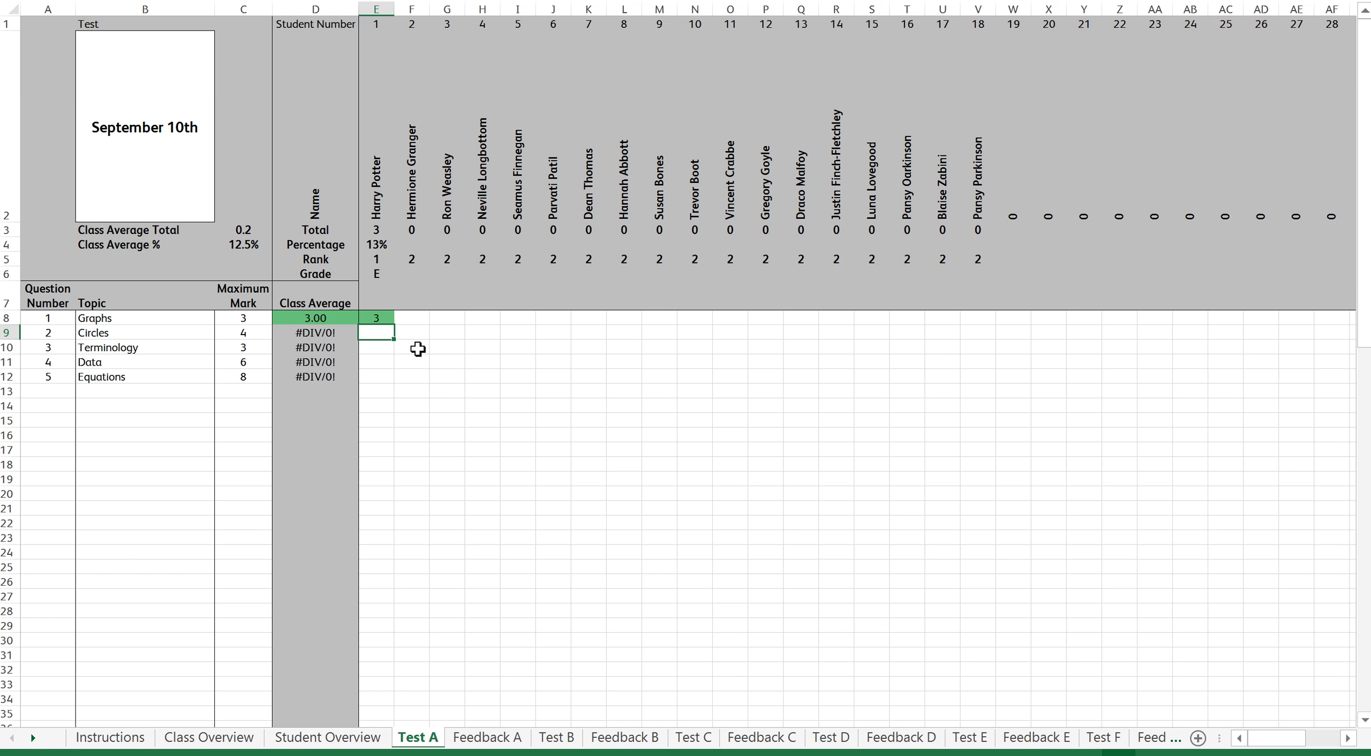
pyautogui.write('2')
pyautogui.press('Return')
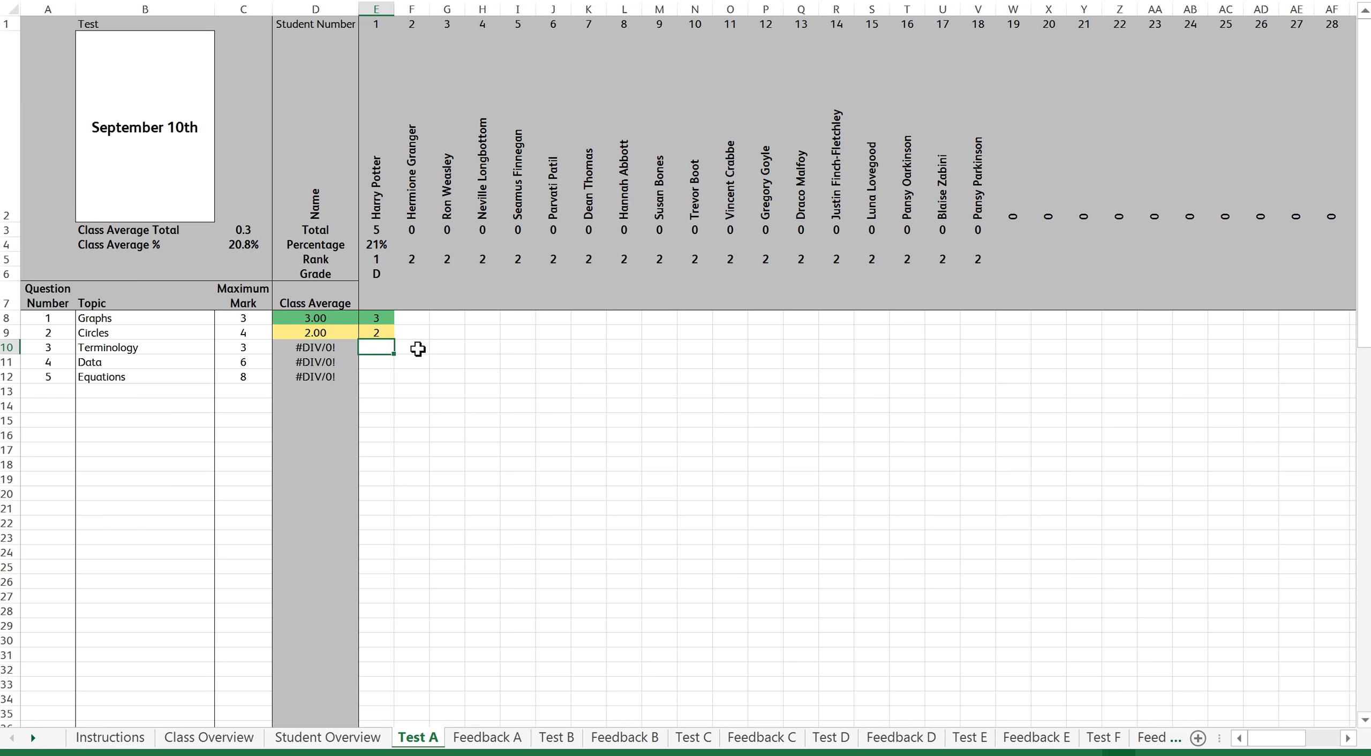
pyautogui.write('3')
pyautogui.press('Return')
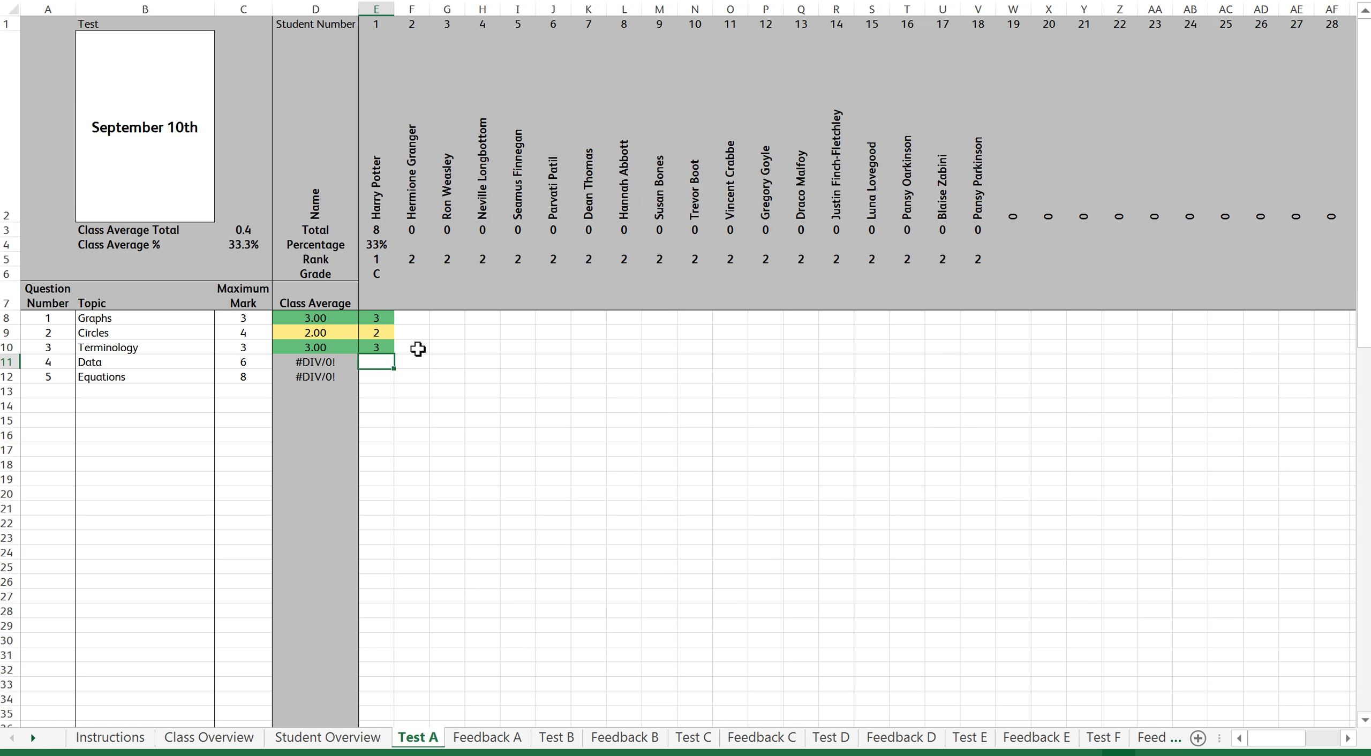
pyautogui.write('1')
pyautogui.press('Return')
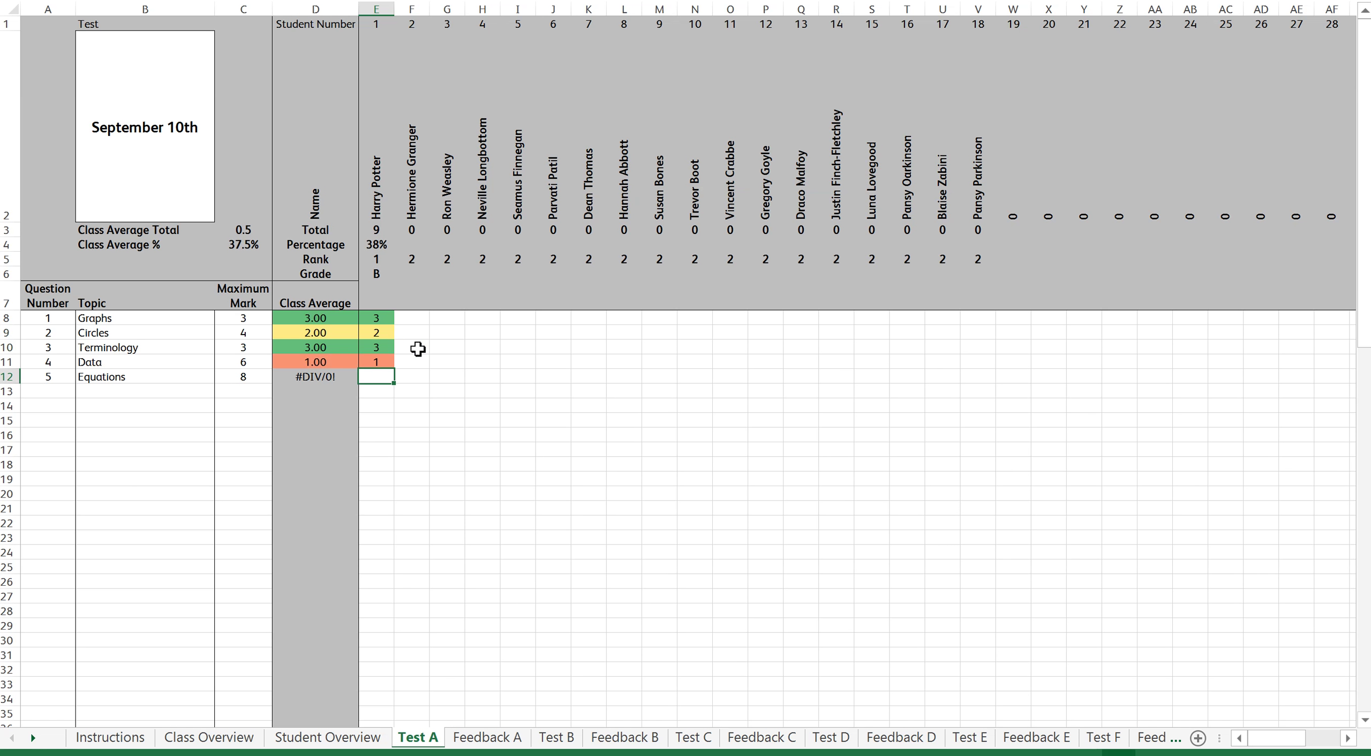
pyautogui.write('7')
pyautogui.press('Return')
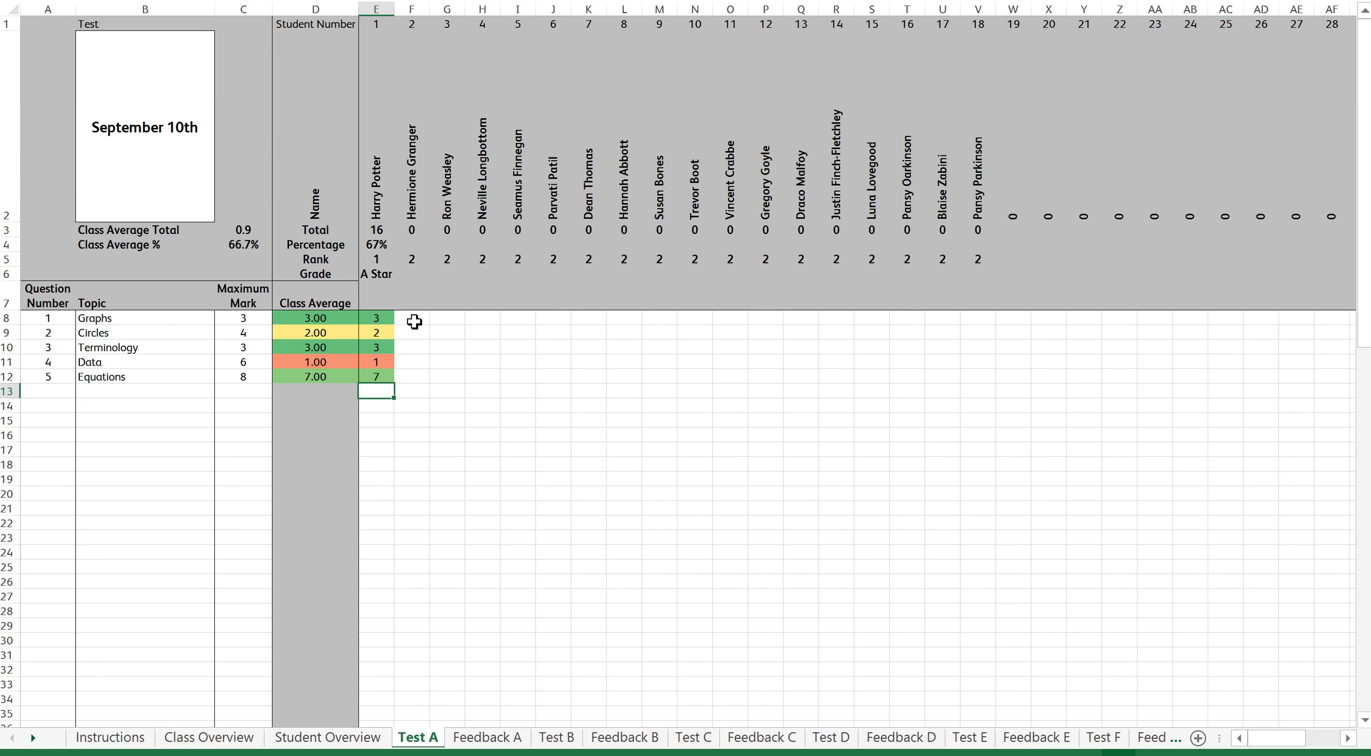
# Step: Enter Data question marks of 5, 6 and 4 for the second, third and fourth students and check the question's class average
pyautogui.click(420, 360)
pyautogui.write('5')
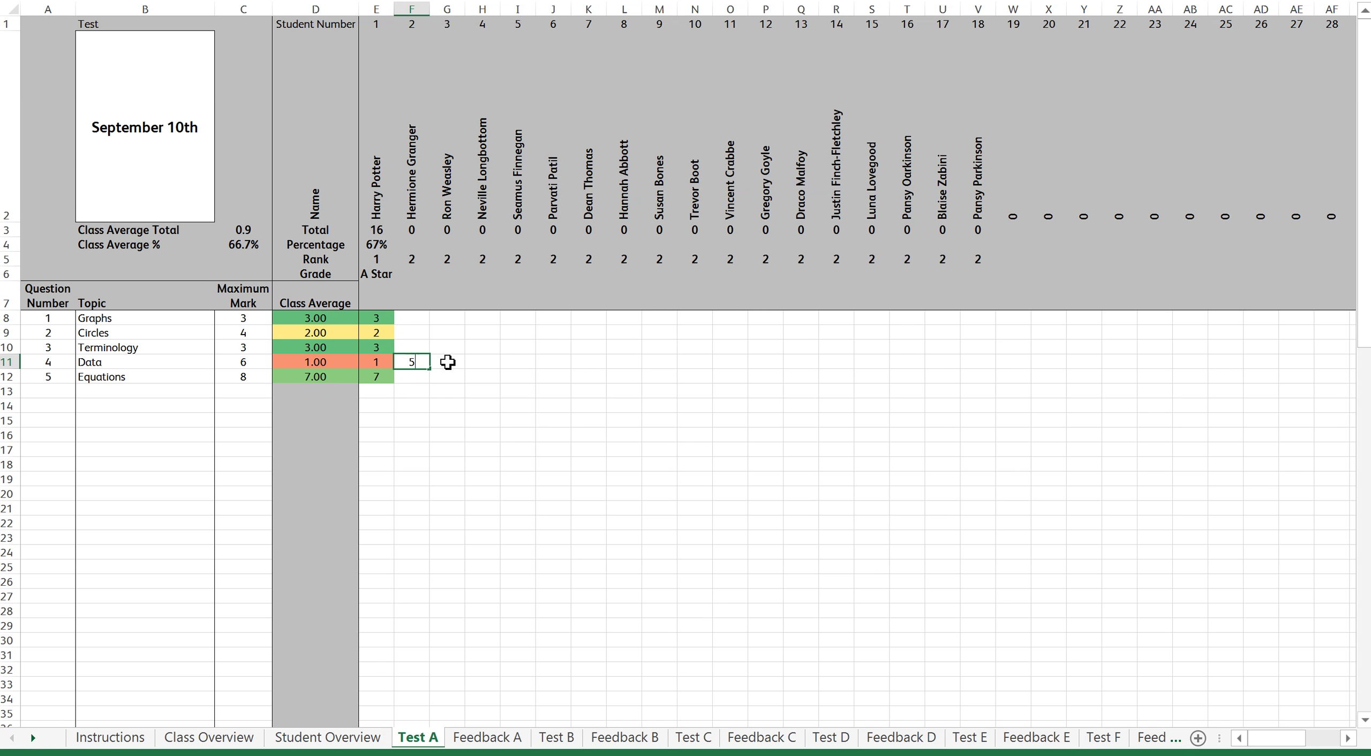
pyautogui.click(447, 362)
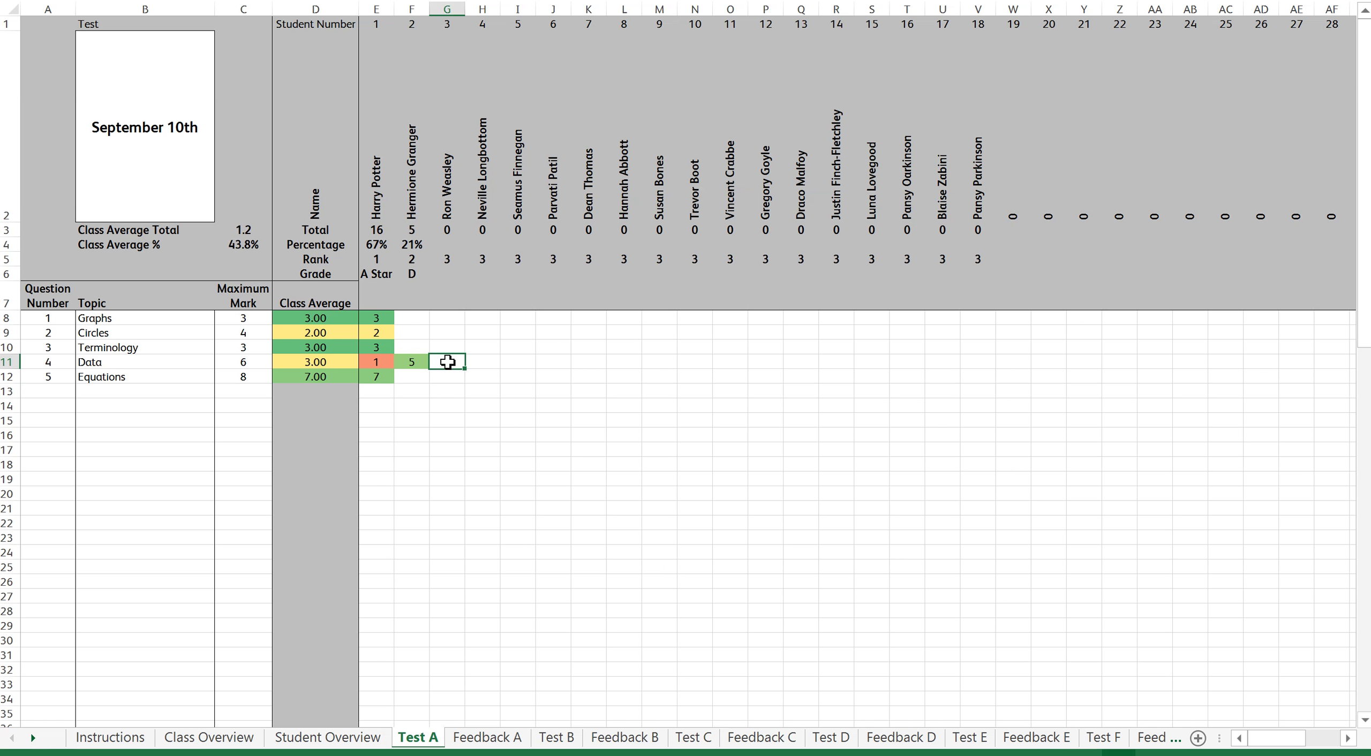
pyautogui.write('6')
pyautogui.press('Tab')
pyautogui.write('4')
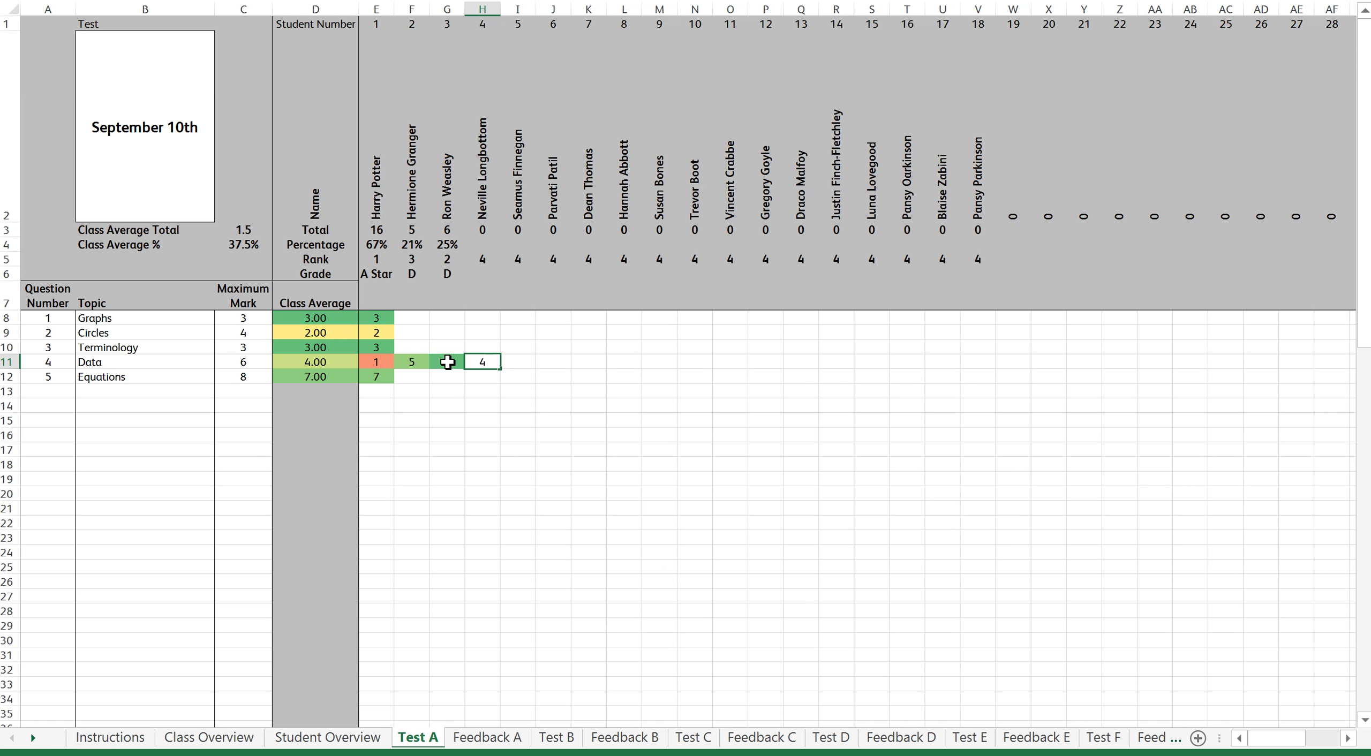
pyautogui.press('Return')
pyautogui.click(343, 361)
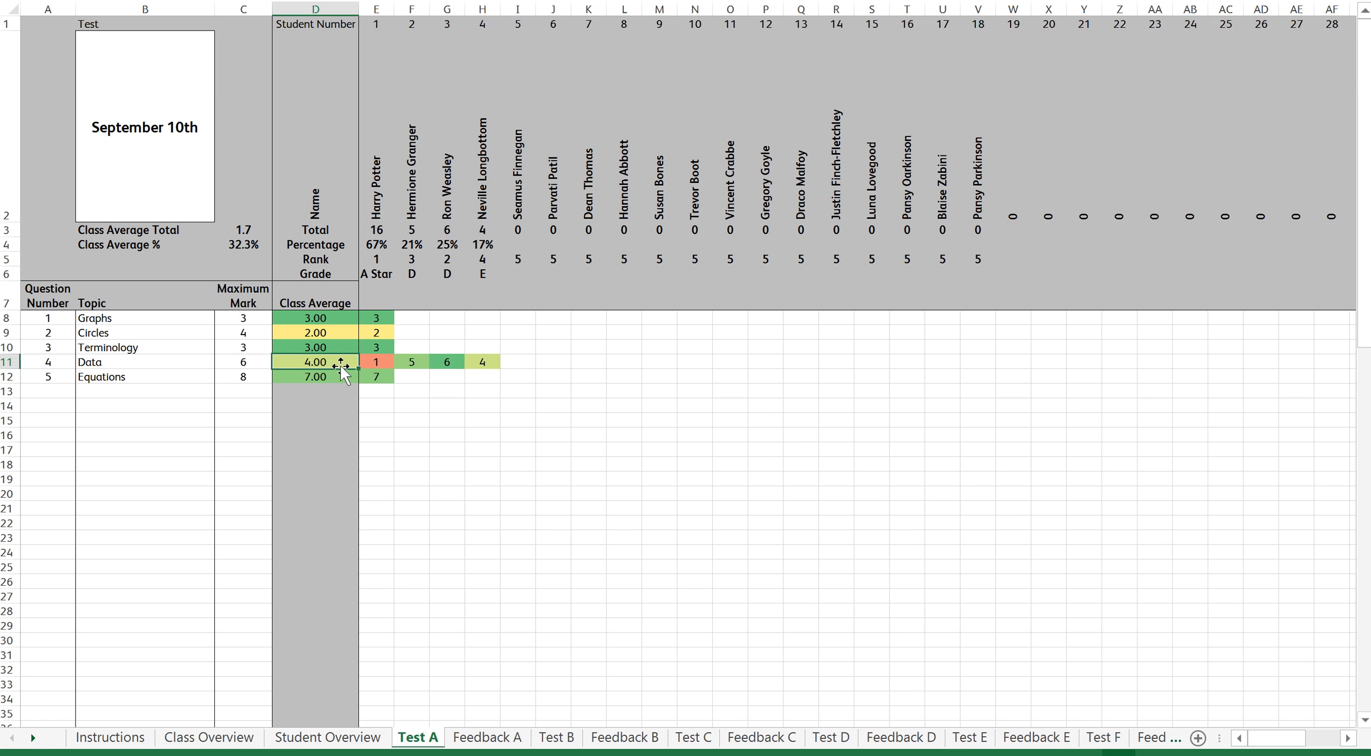
pyautogui.click(415, 334)
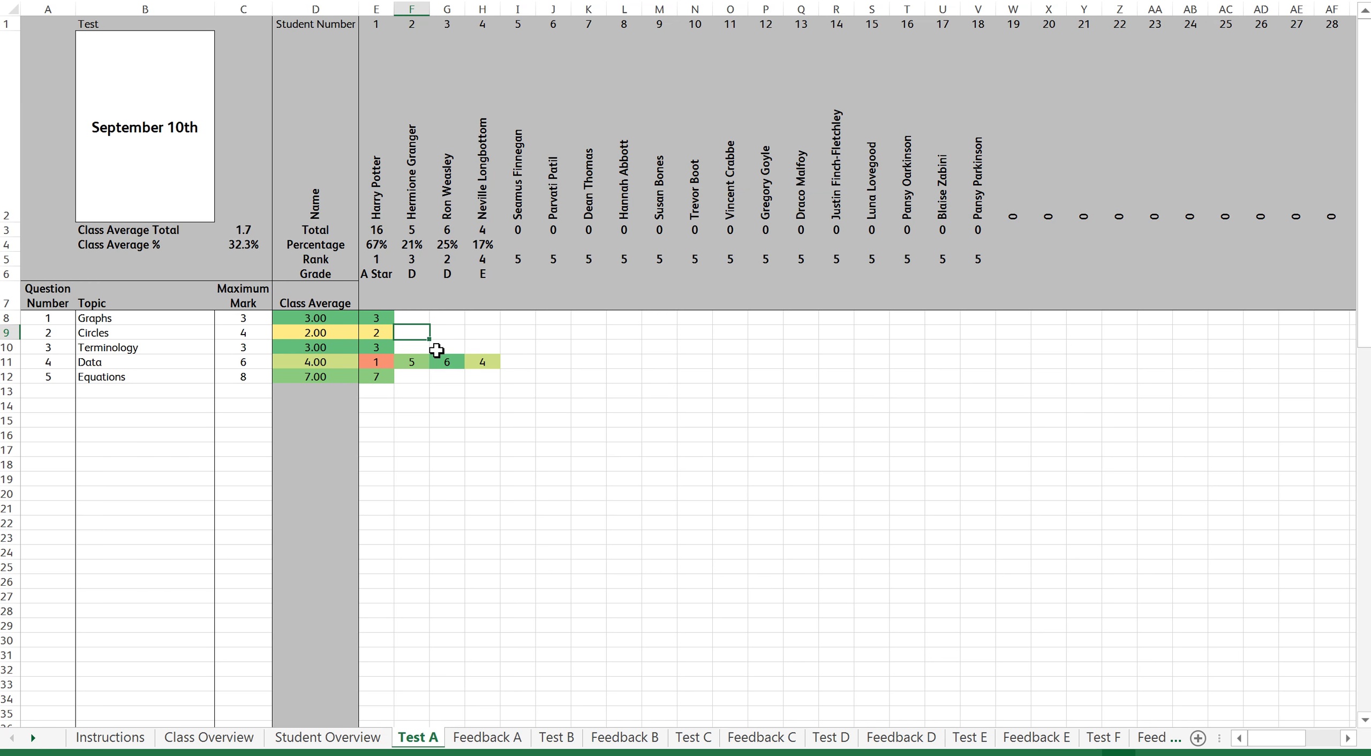
# Step: Enter Circles marks of 0, 0 and 2 for the second, third and fourth students
pyautogui.write('0')
pyautogui.press('Tab')
pyautogui.write('0')
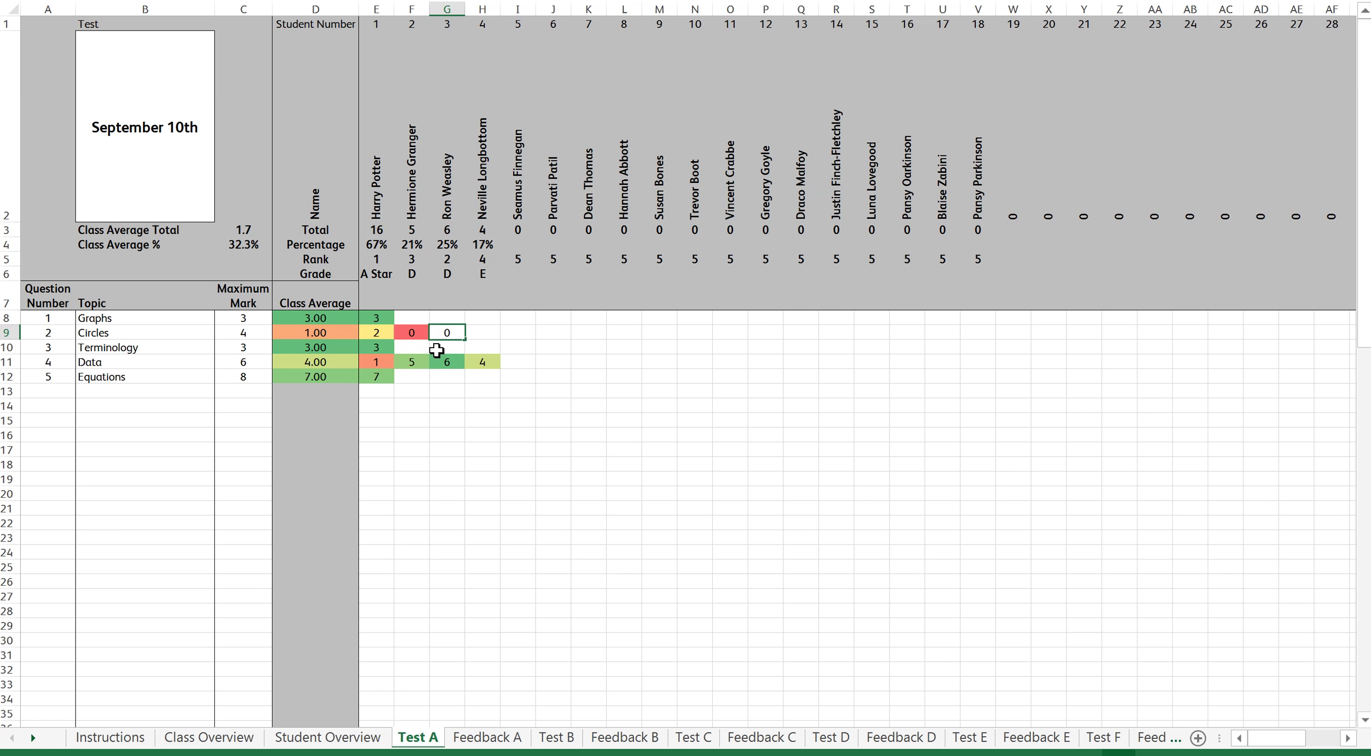
pyautogui.press('Tab')
pyautogui.write('2')
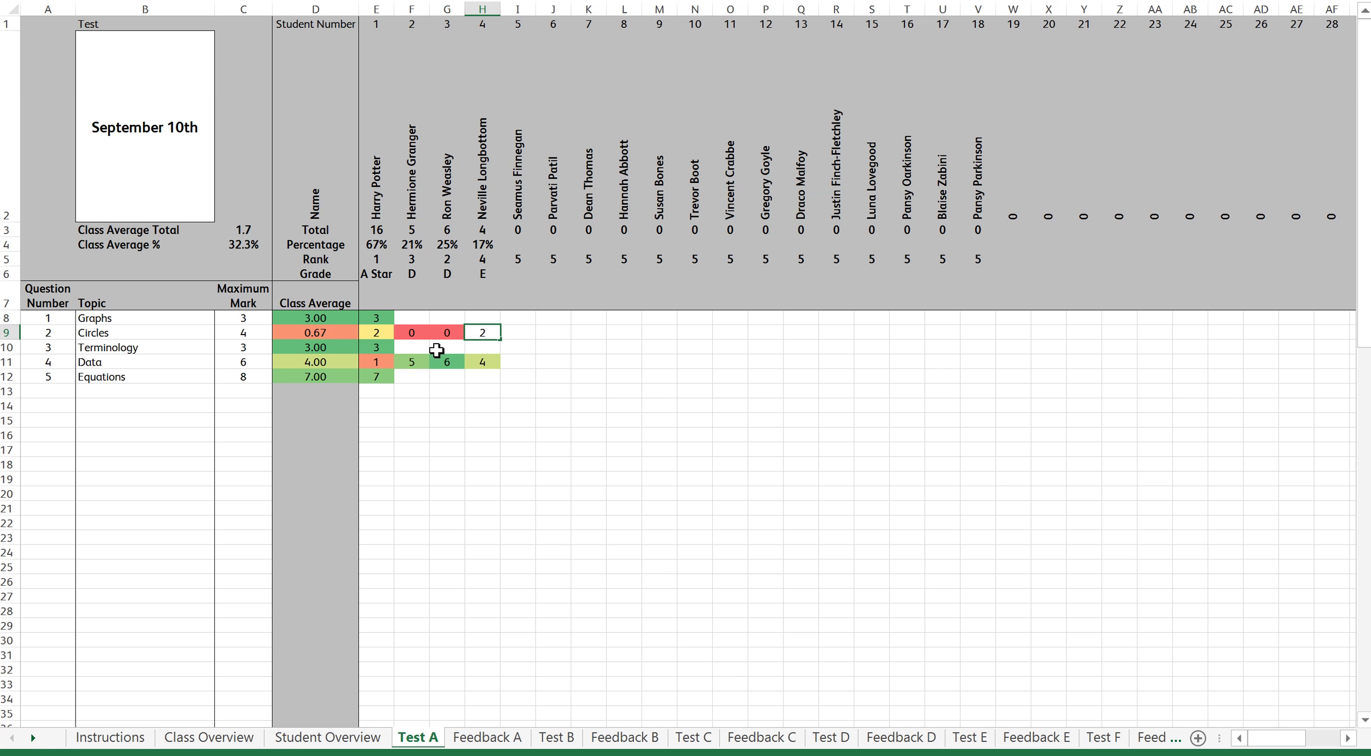
pyautogui.press('Down')
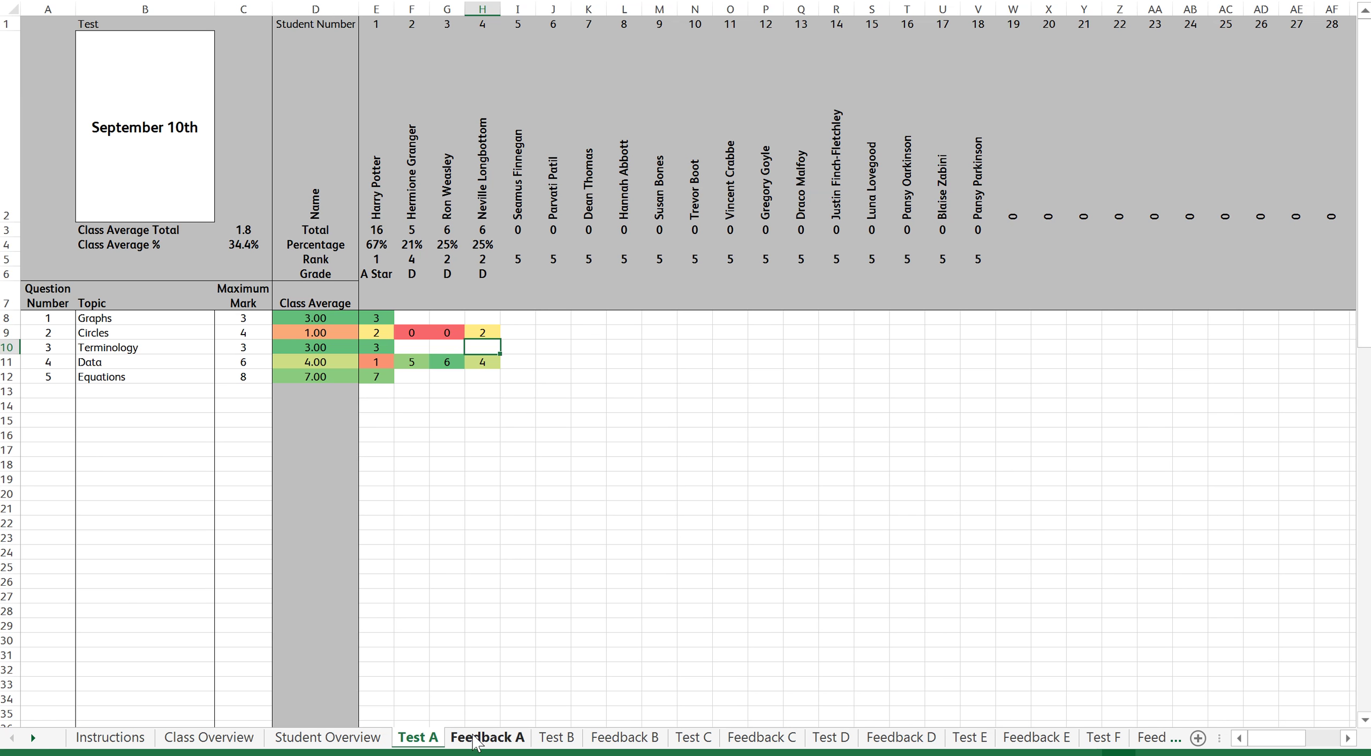
# Step: On the Feedback A sheet, set the first student's Data focus note to "Please look at this question again and revise the topic"
pyautogui.click(503, 744)
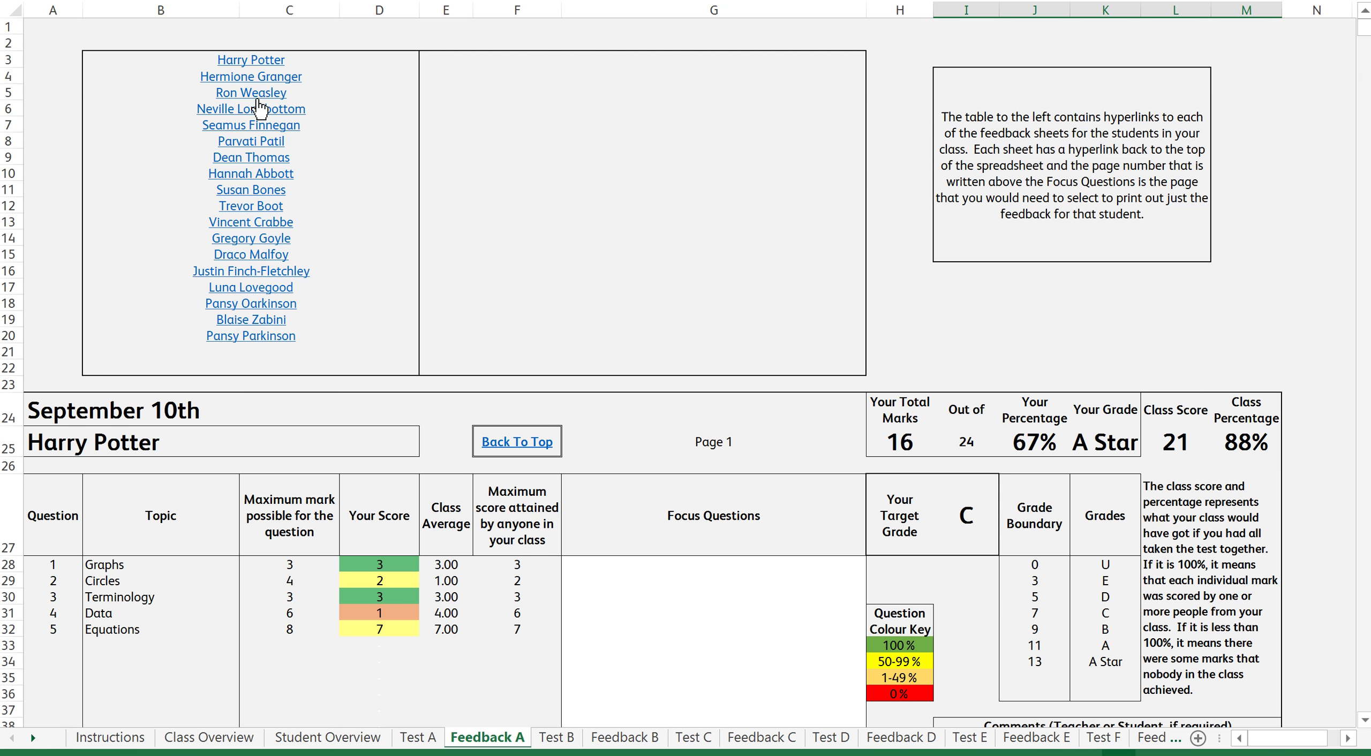
pyautogui.scroll(-3, 679, 424)
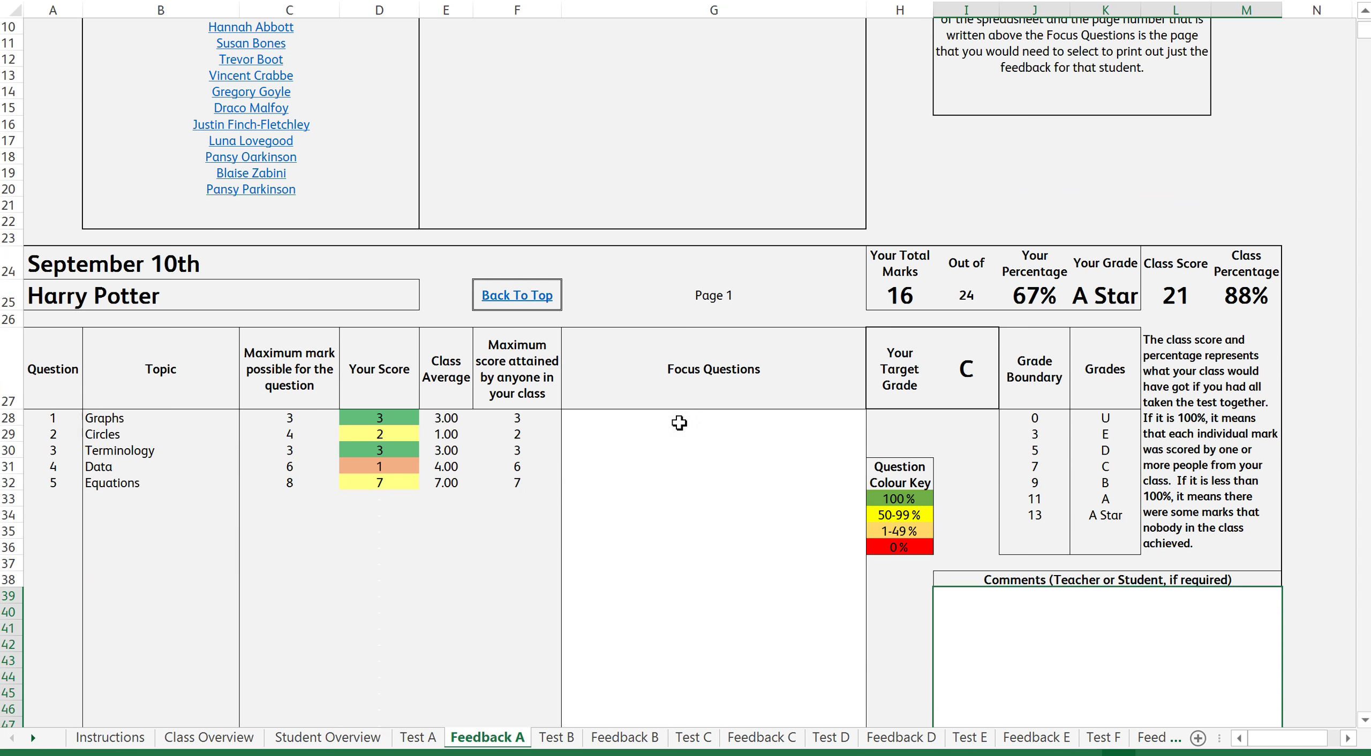
pyautogui.click(649, 466)
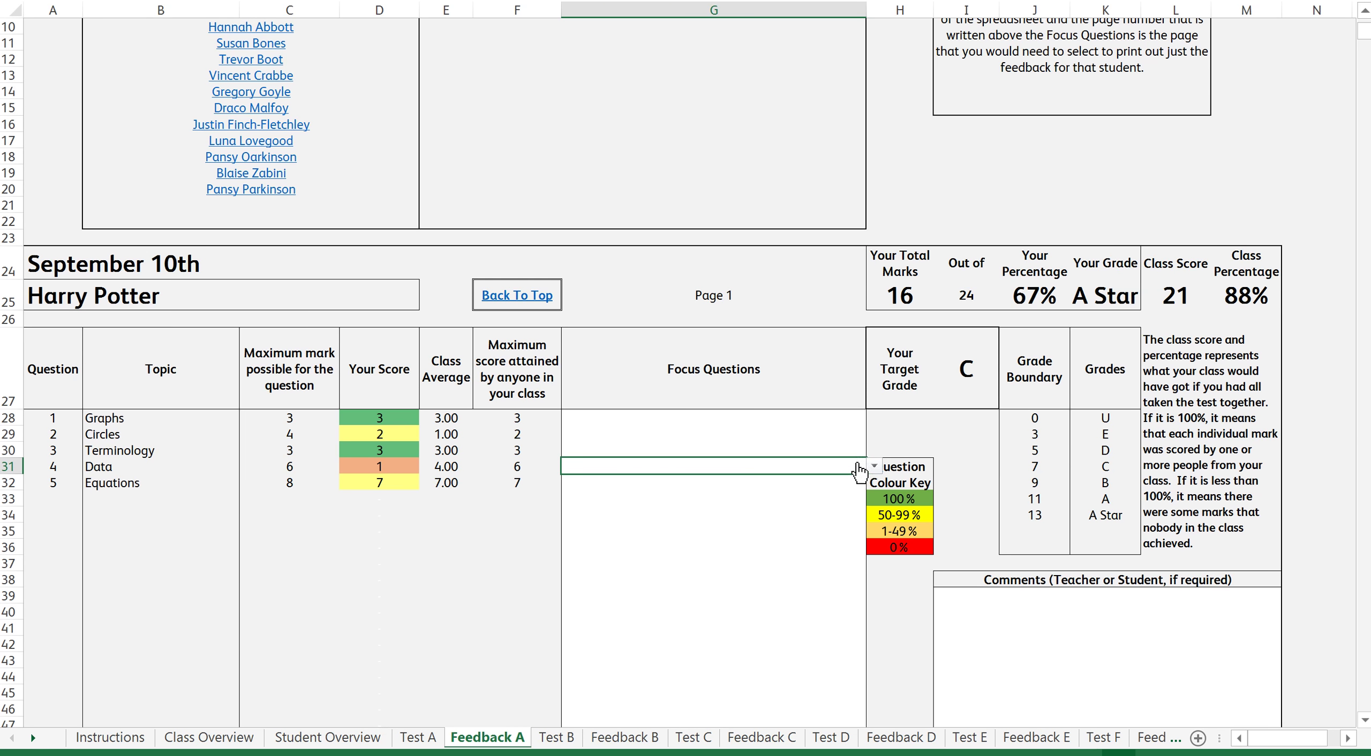
pyautogui.click(873, 466)
pyautogui.click(802, 484)
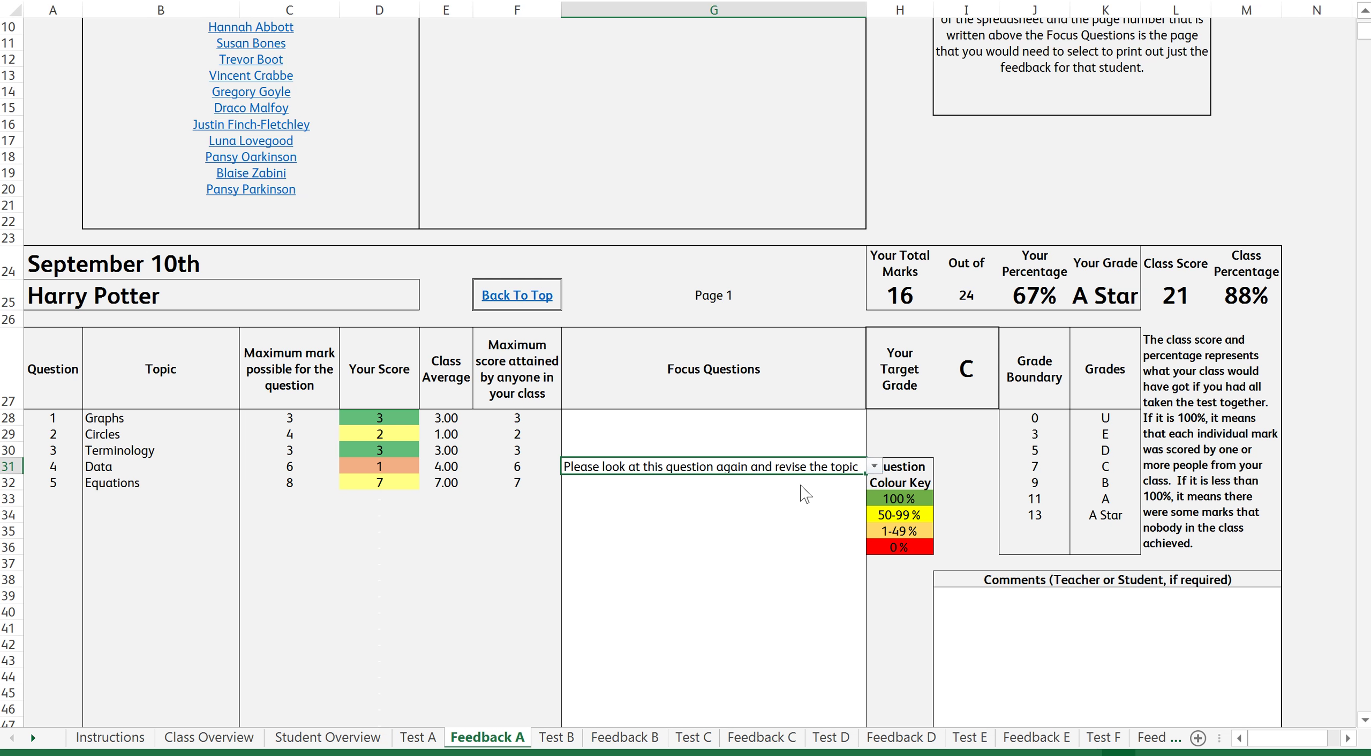
pyautogui.click(765, 500)
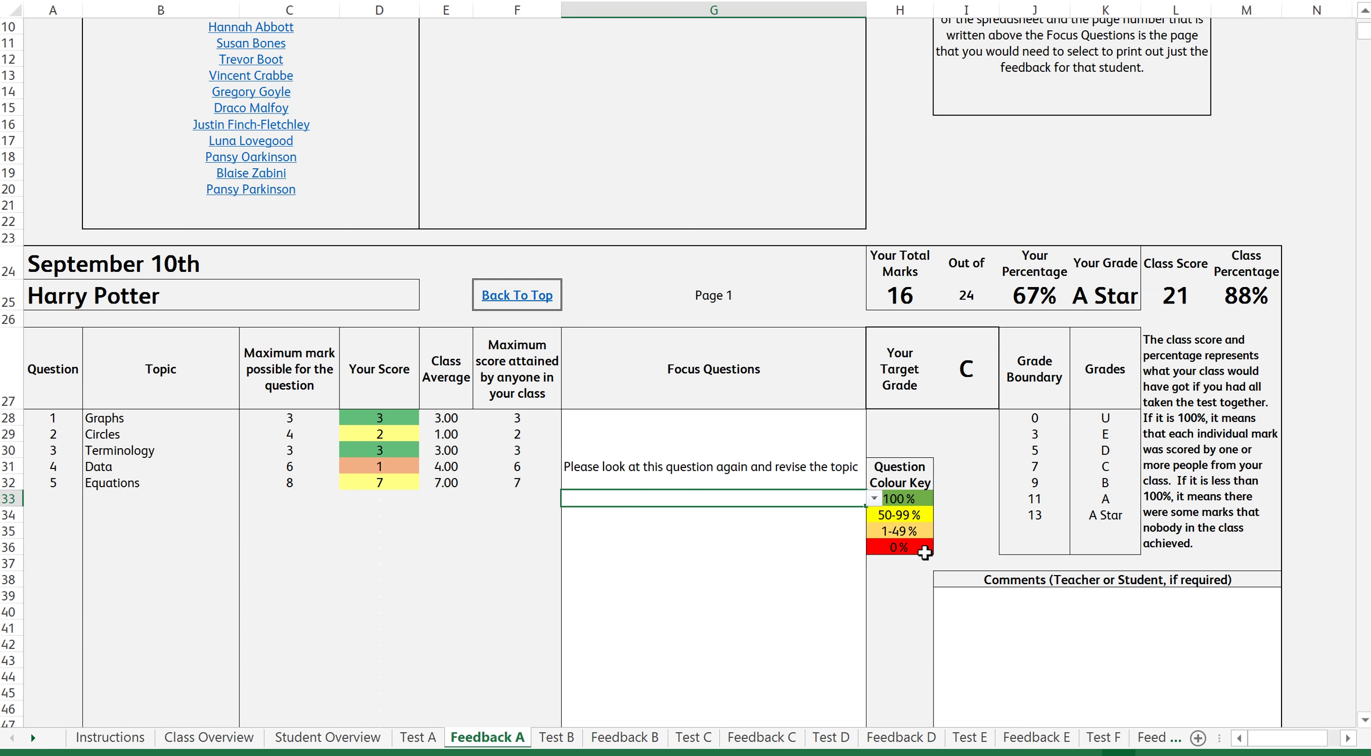
# Step: Set the first student's Circles focus note to "Please look at this question again and revise the topic"
pyautogui.scroll(-2, 350, 486)
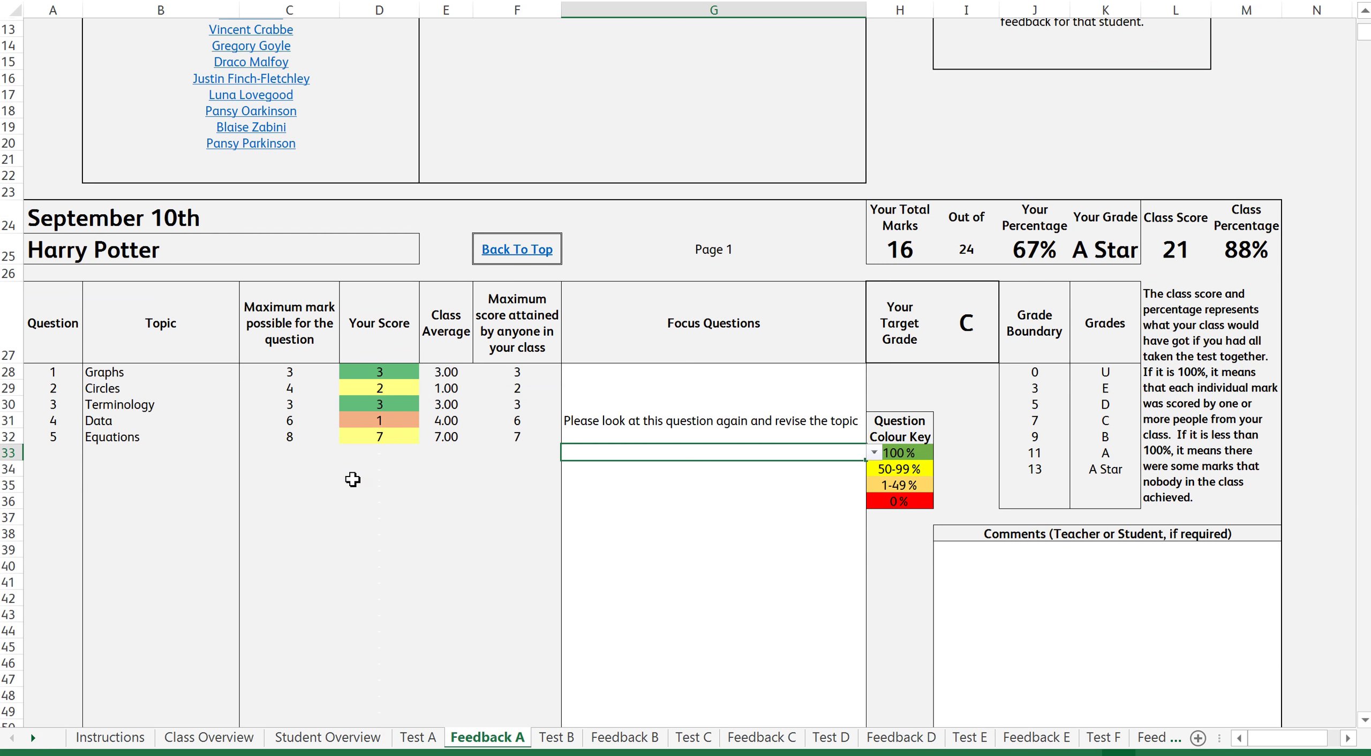
pyautogui.click(629, 336)
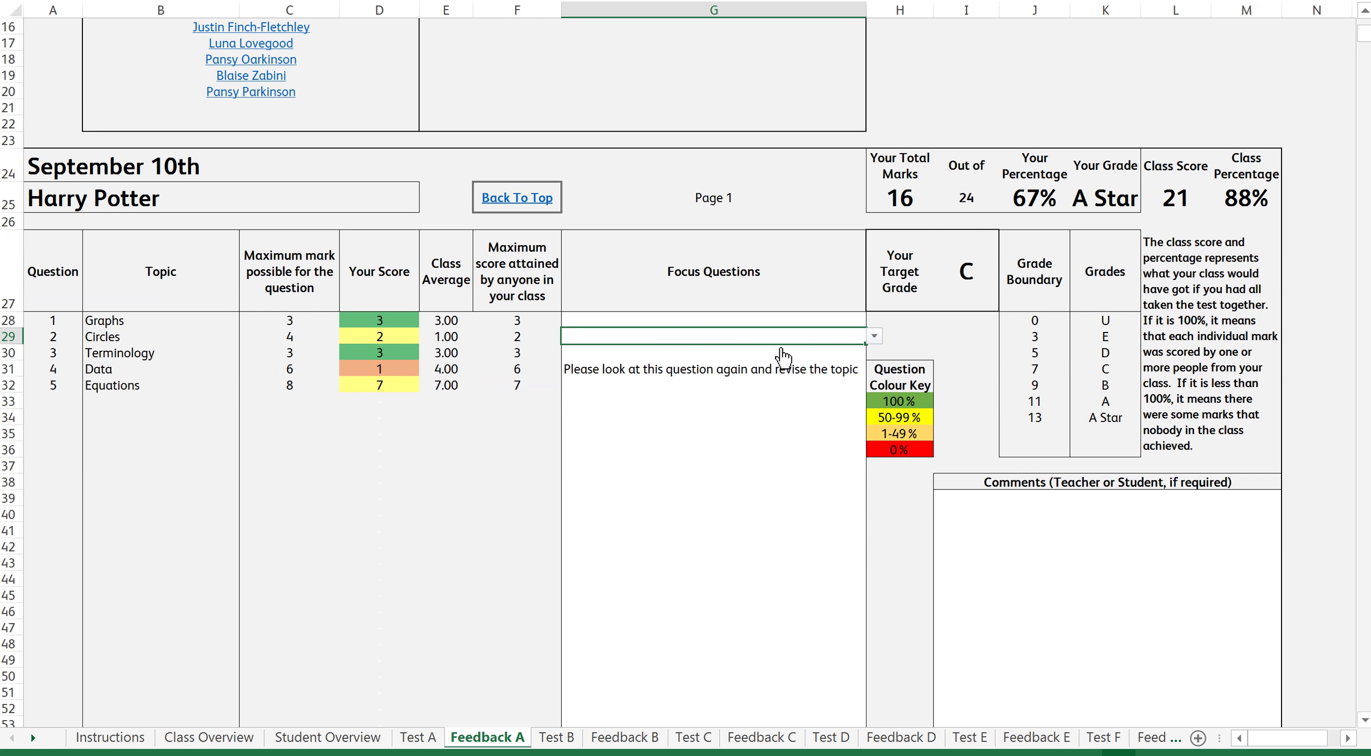
pyautogui.click(874, 336)
pyautogui.click(814, 353)
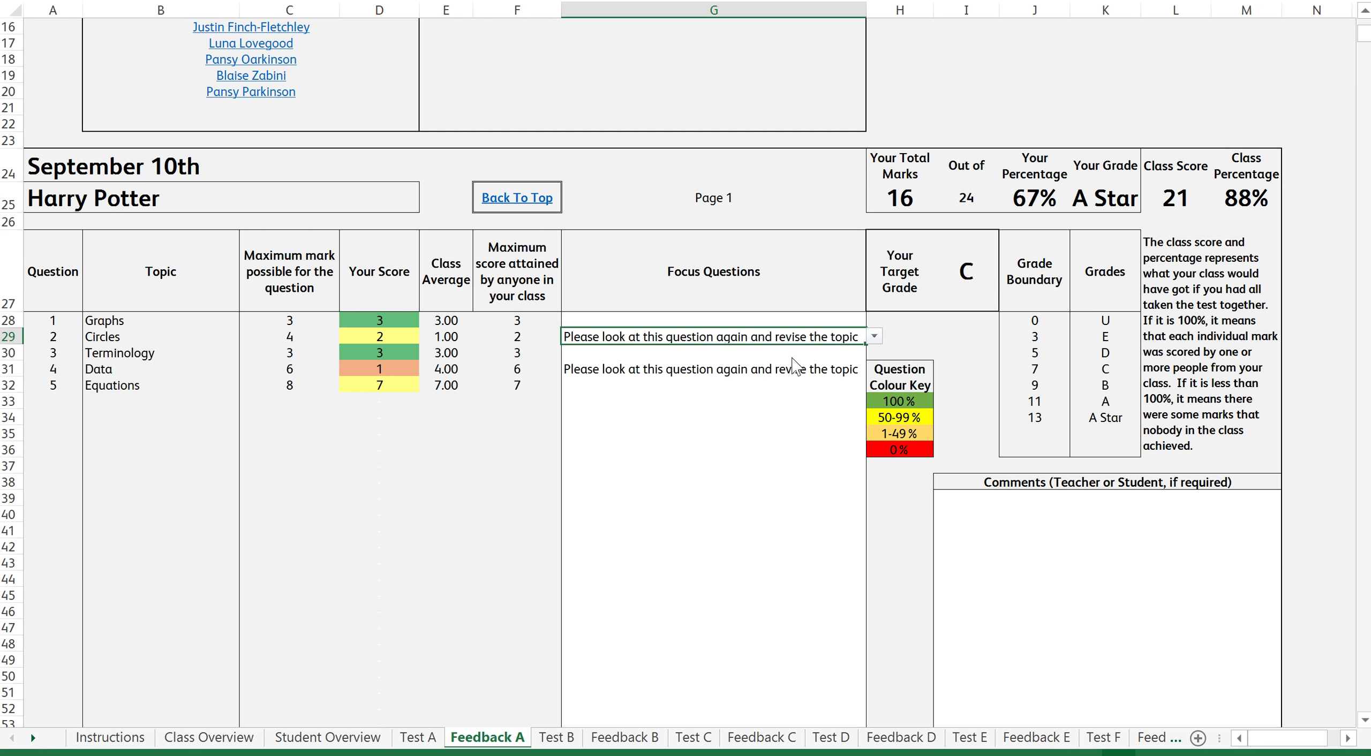
# Step: Write the first student's comment: "you have performed much better than usual, but you do need to concentrate on Data. I will give a revision sheet."
pyautogui.click(1043, 579)
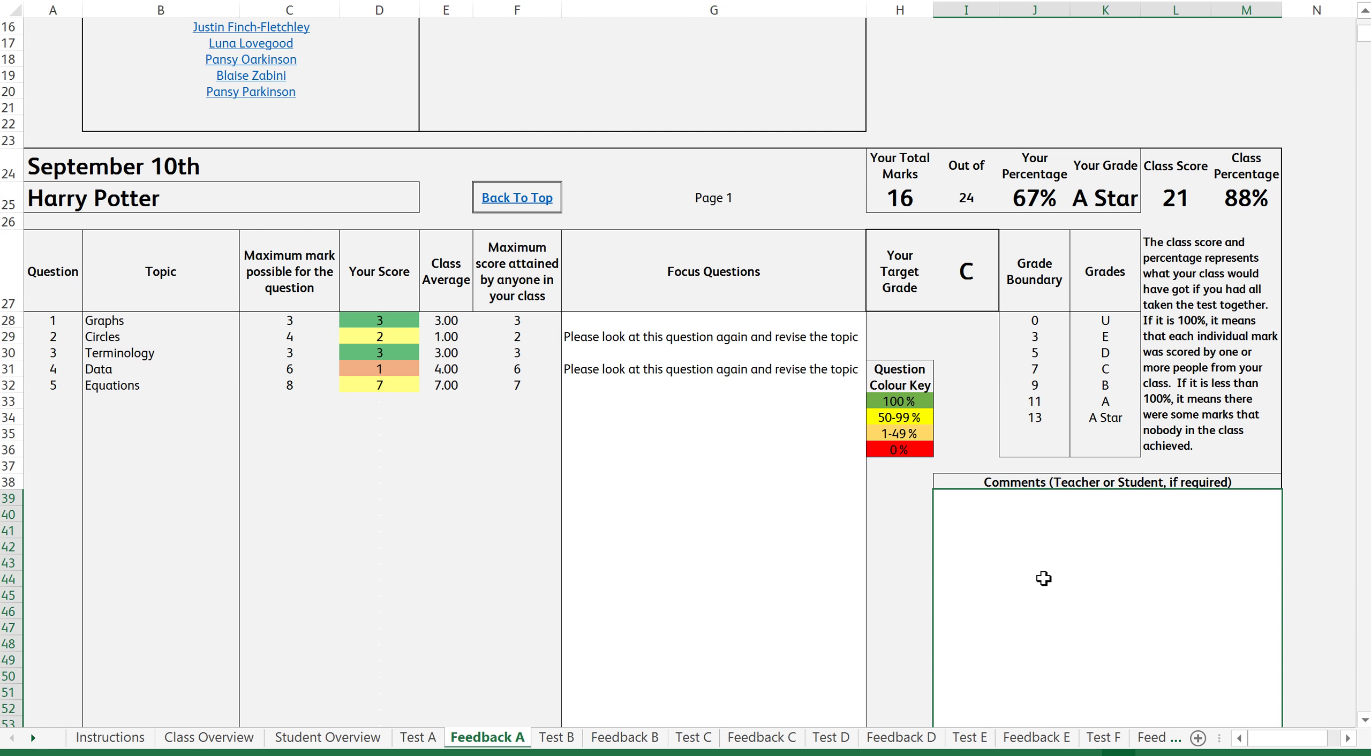
pyautogui.write('Harryy')
pyautogui.write(' you have perfo')
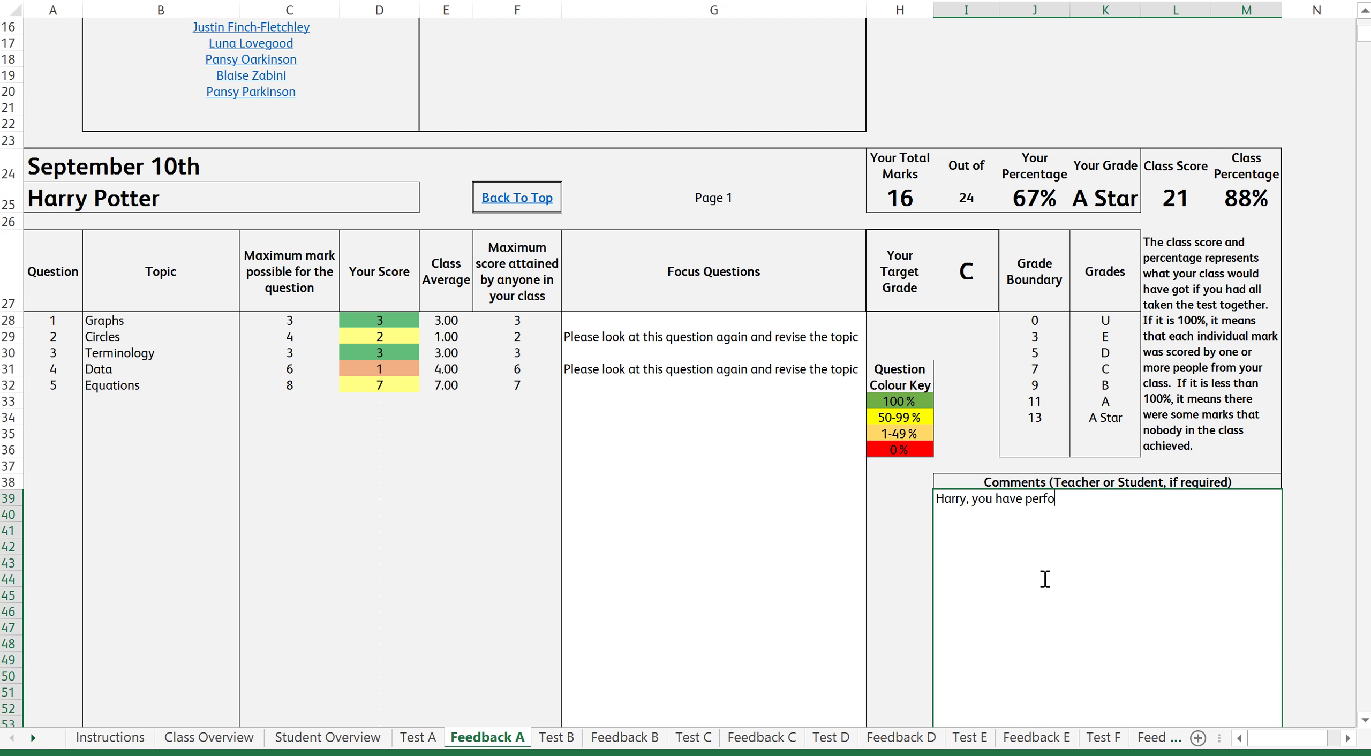
pyautogui.write('rmed much better than usual,')
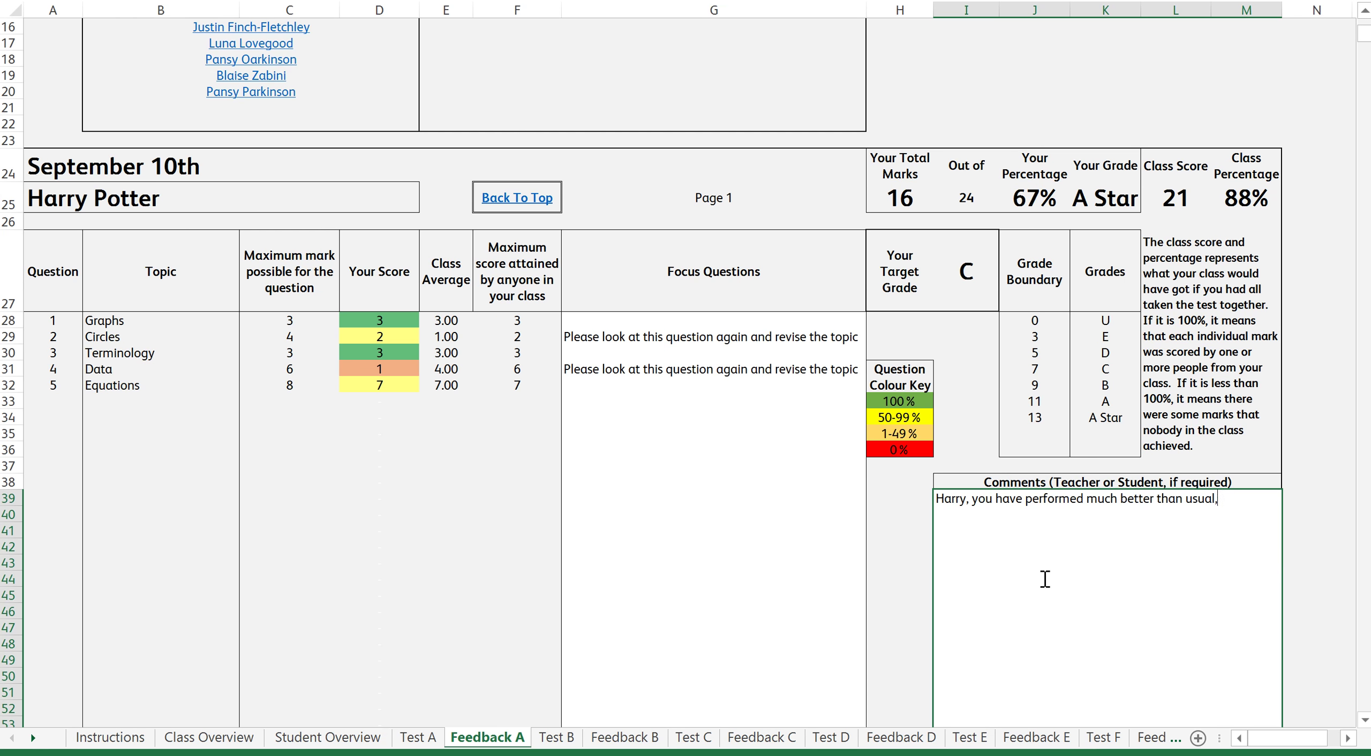
pyautogui.write(' but you do need to concentrate ')
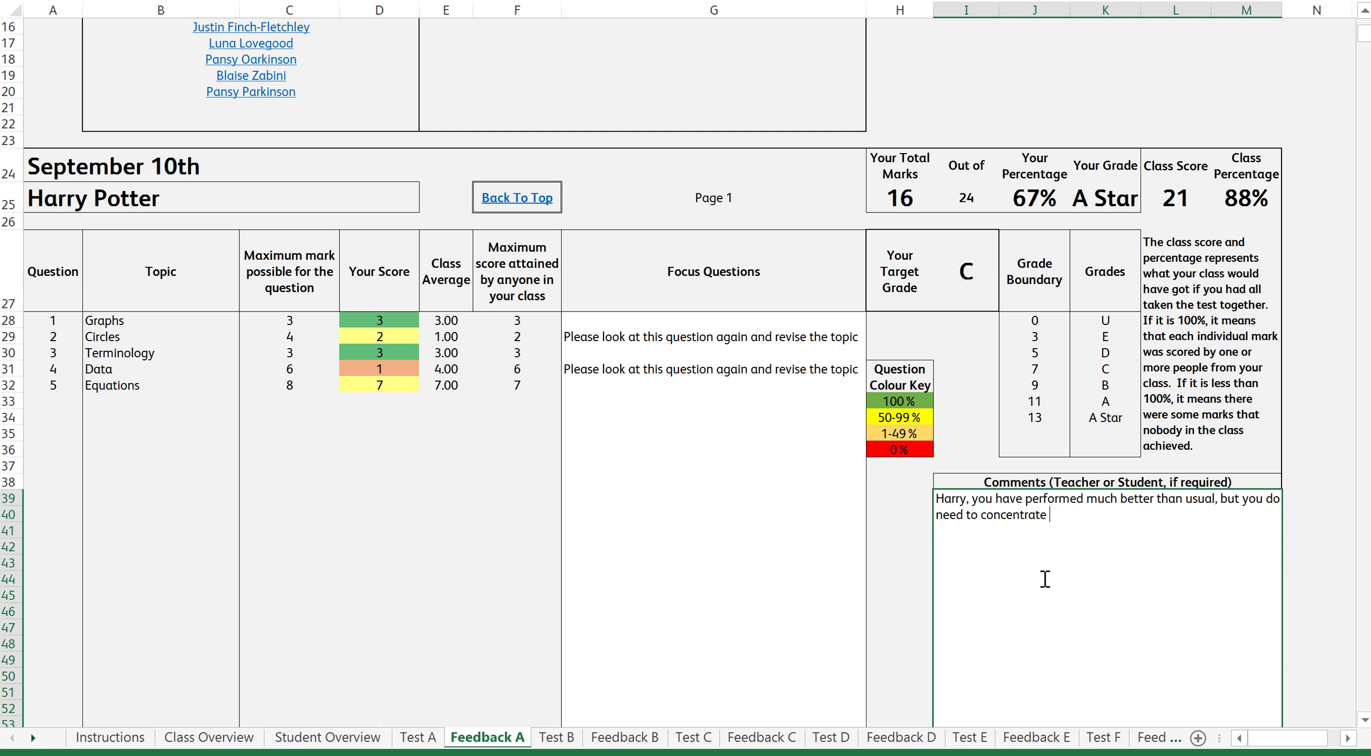
pyautogui.write('on Data.  I will give a revision s')
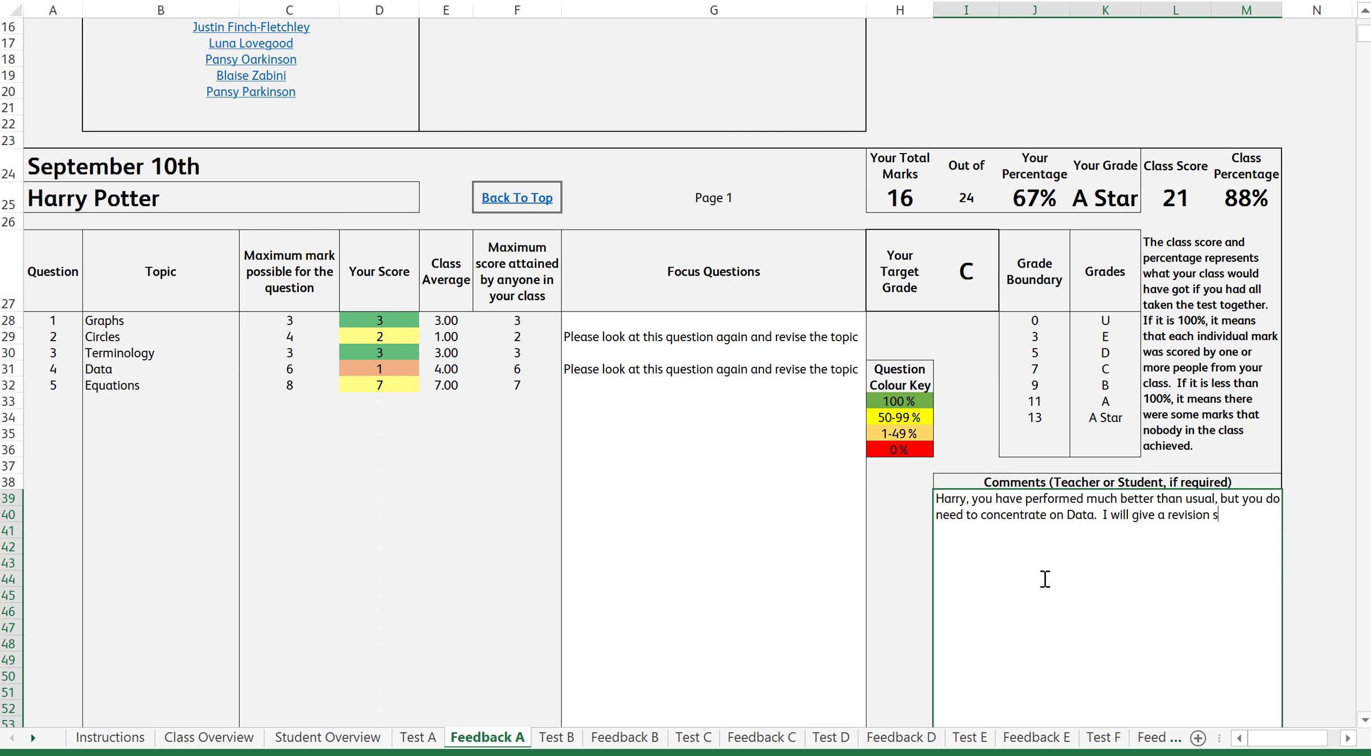
pyautogui.write('heet.')
# Step: Look over the first student's feedback page and clear the text from its comments box
pyautogui.scroll(-2, 976, 550)
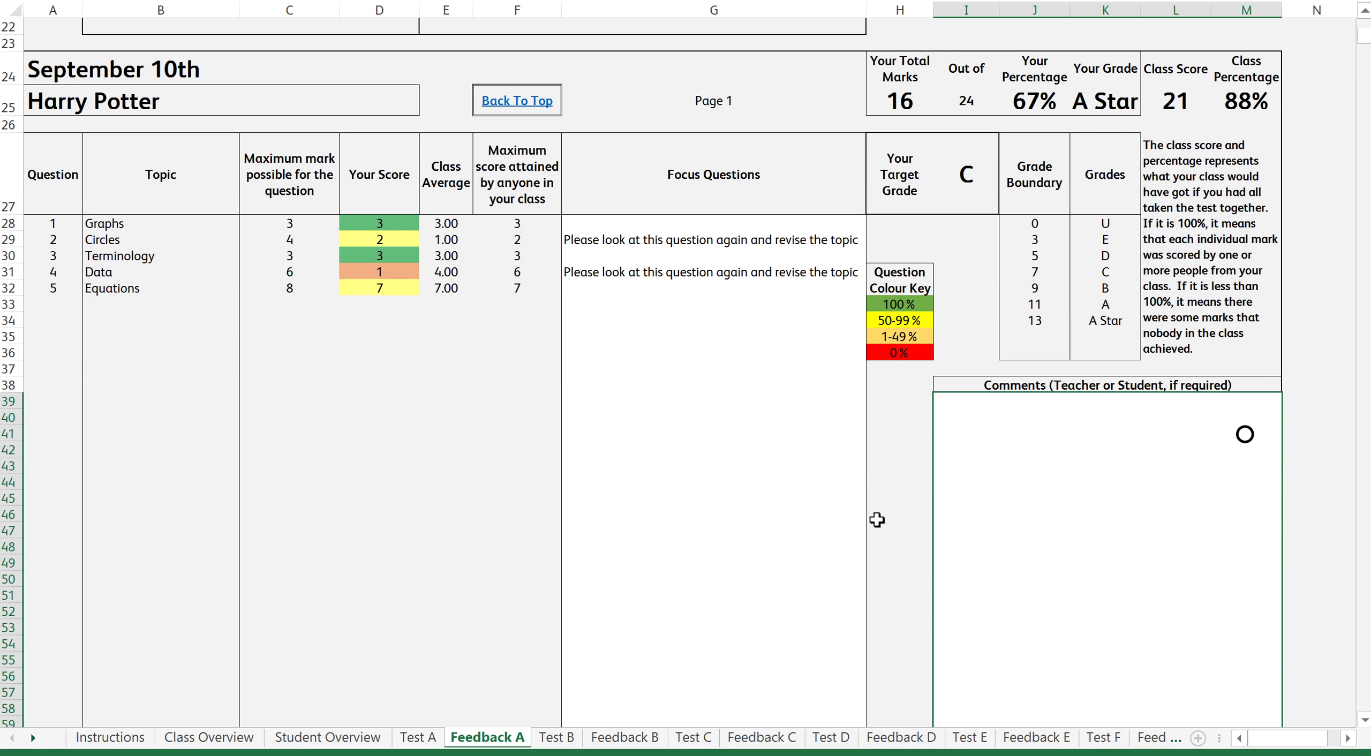
pyautogui.scroll(-3, 877, 519)
pyautogui.scroll(2, 877, 519)
pyautogui.scroll(2, 877, 519)
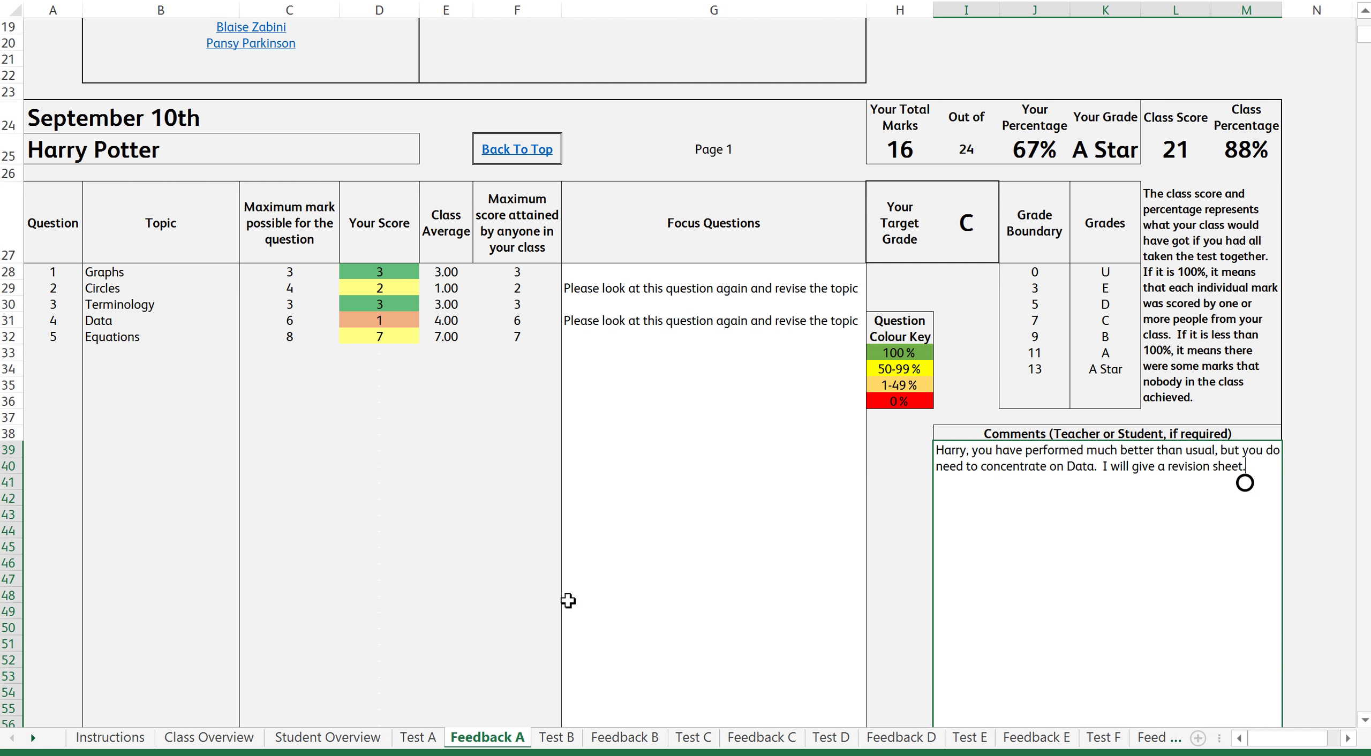
pyautogui.press('Delete')
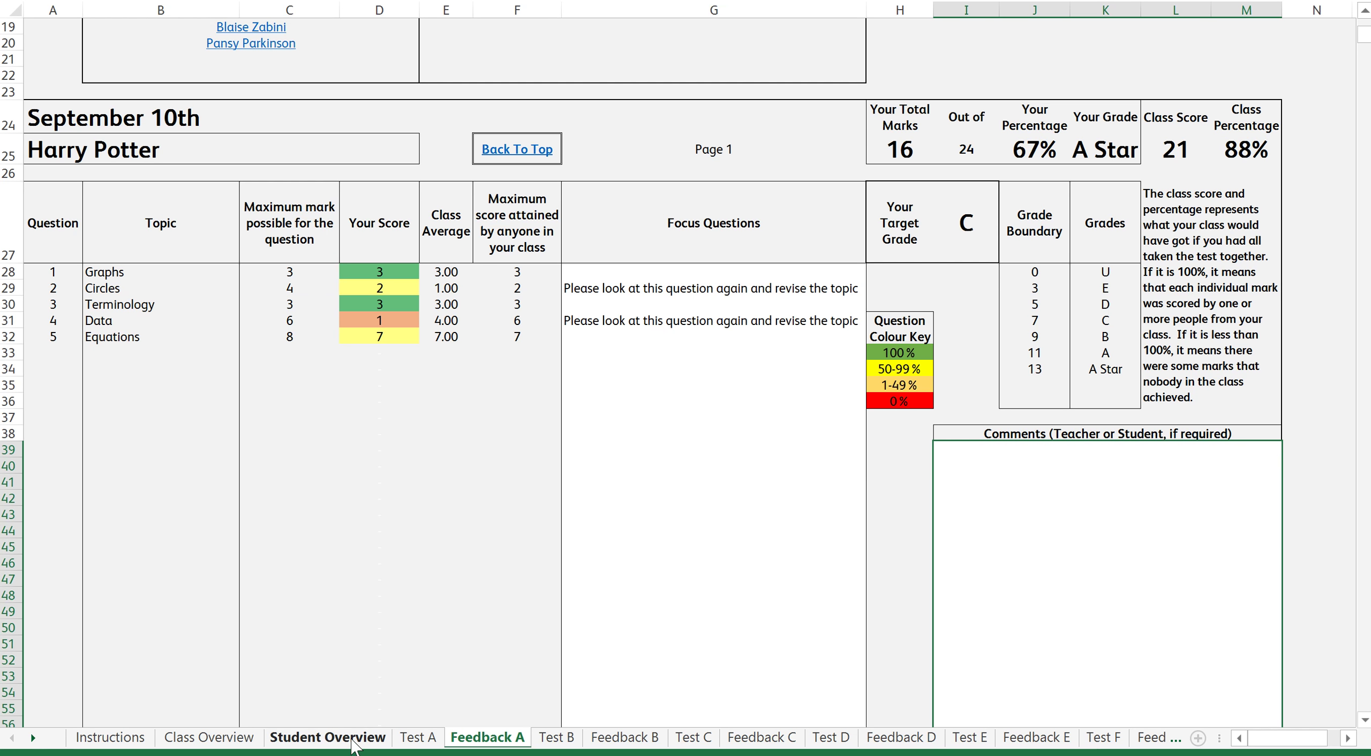
# Step: Display the first student's results and progress graph on the Student Overview sheet
pyautogui.click(353, 742)
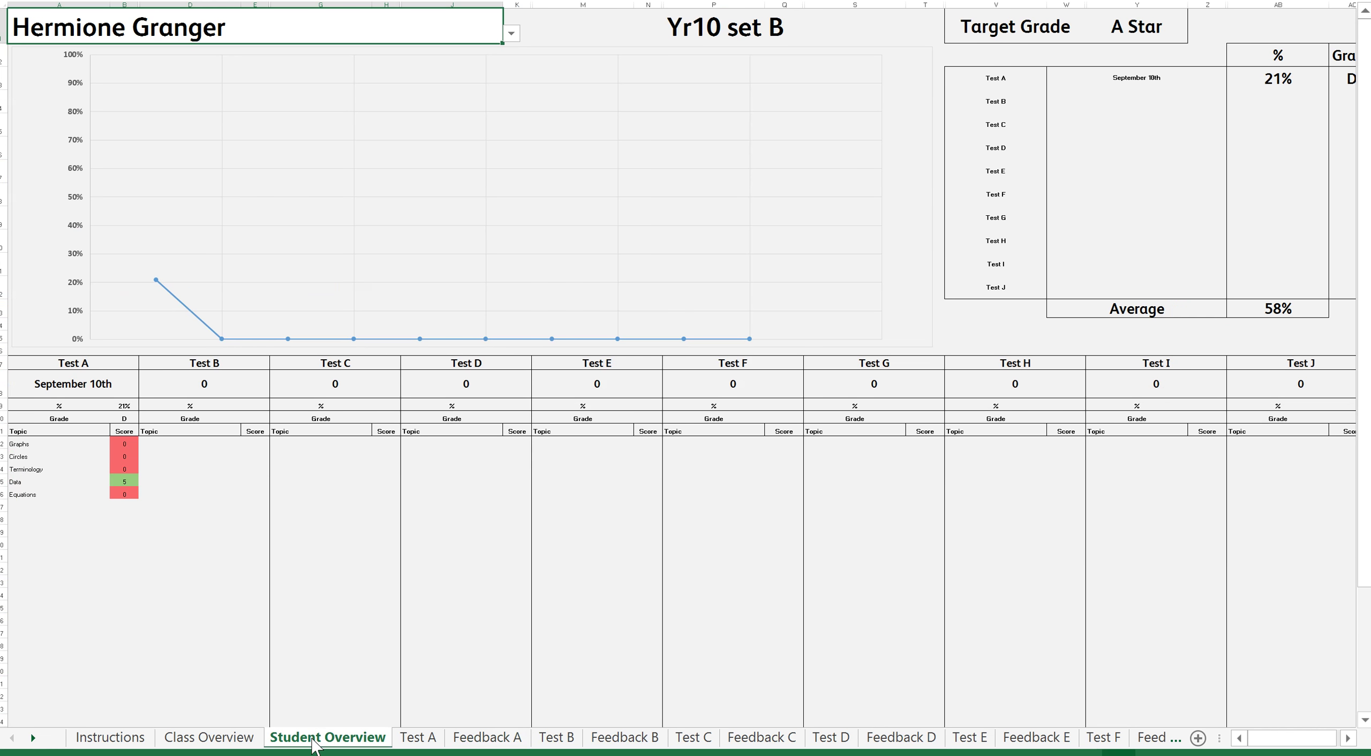
pyautogui.click(511, 33)
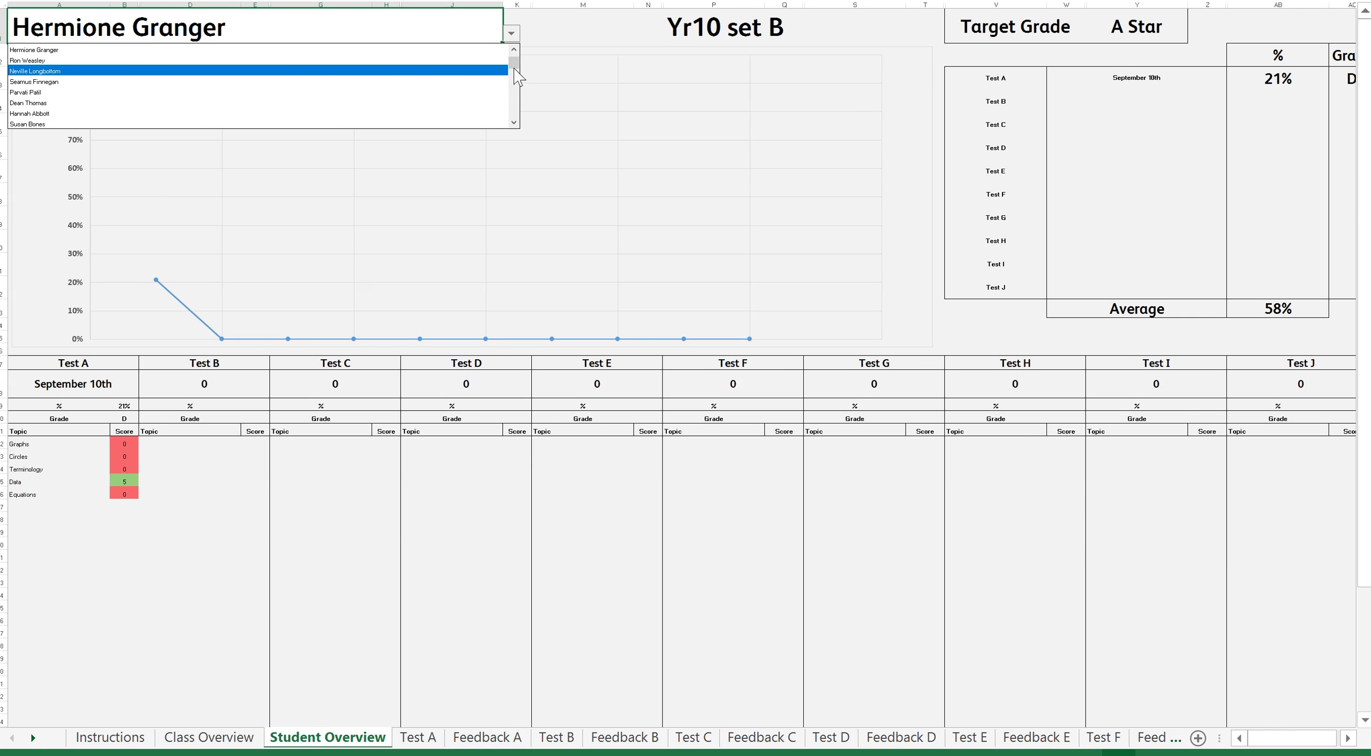
pyautogui.moveTo(516, 61); pyautogui.dragTo(516, 57)
pyautogui.click(416, 50)
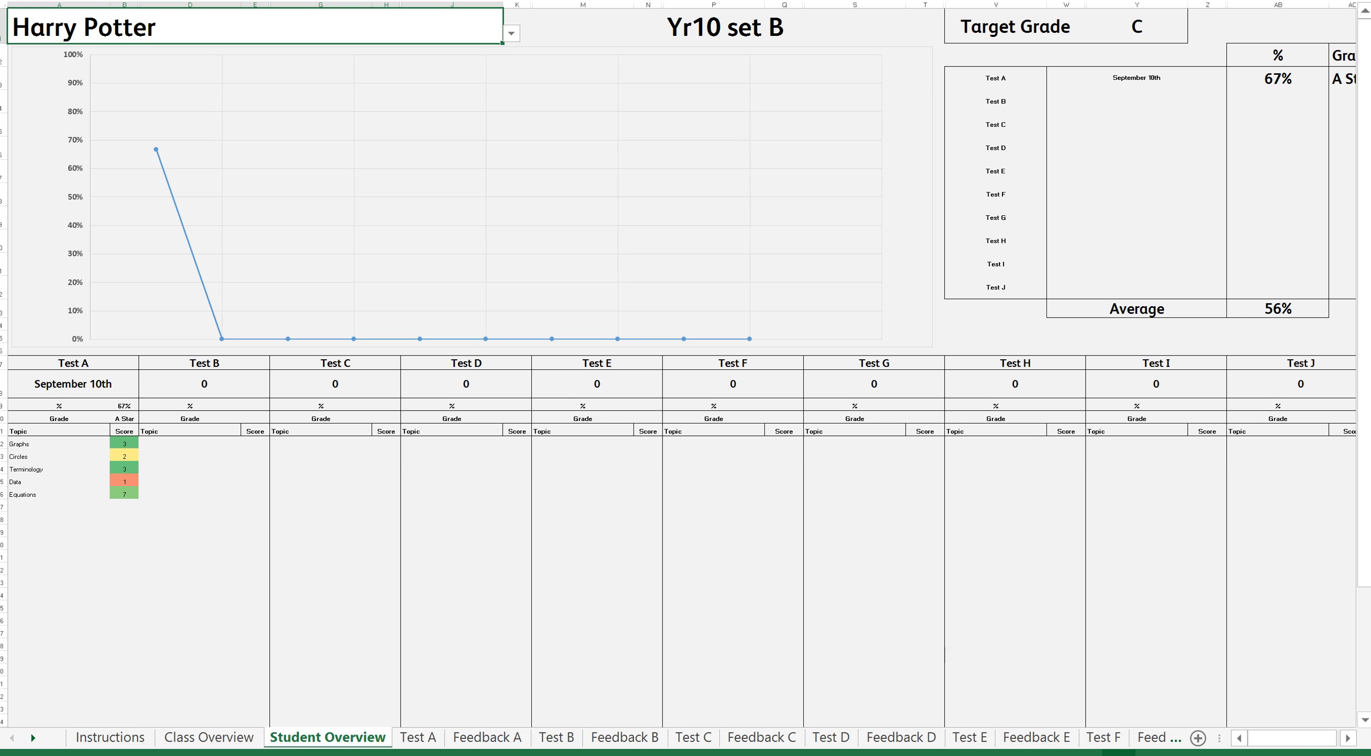
# Step: Check Test A's title and class average on the Class Overview sheet
pyautogui.click(208, 738)
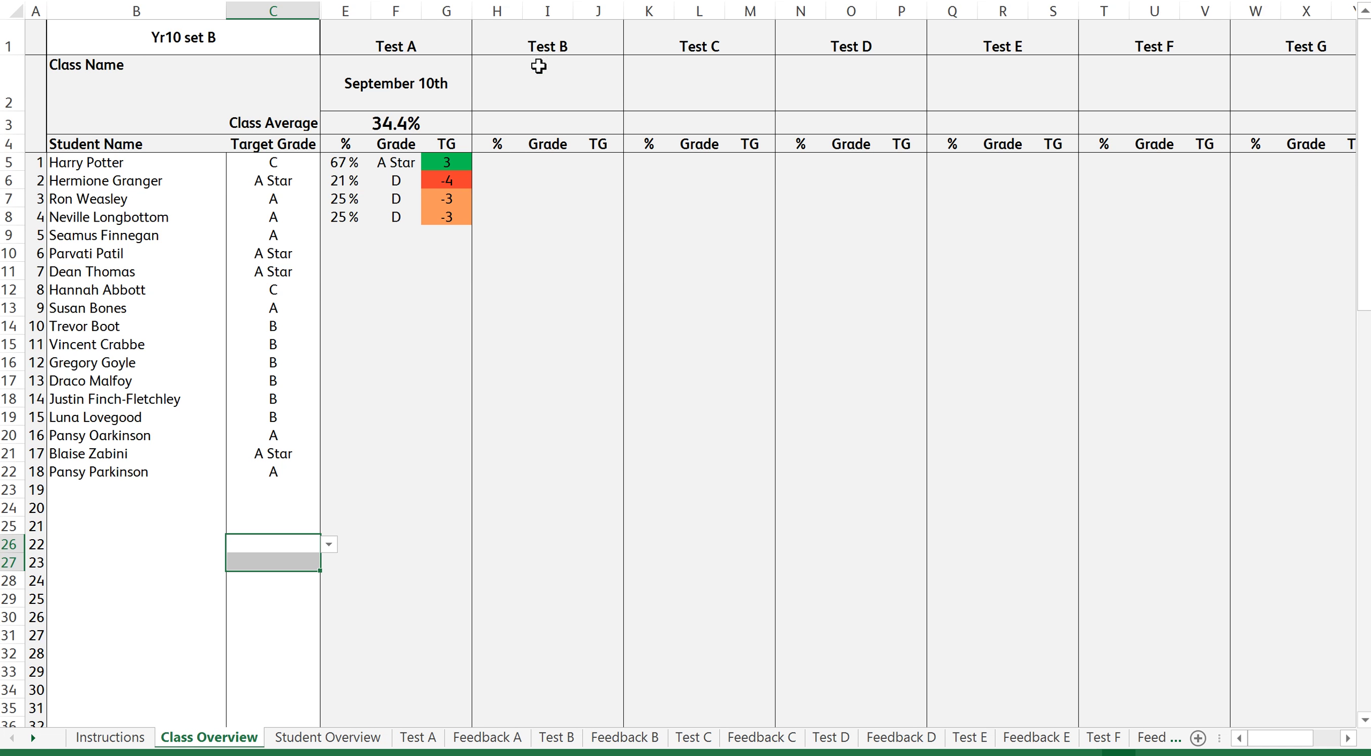
pyautogui.click(408, 82)
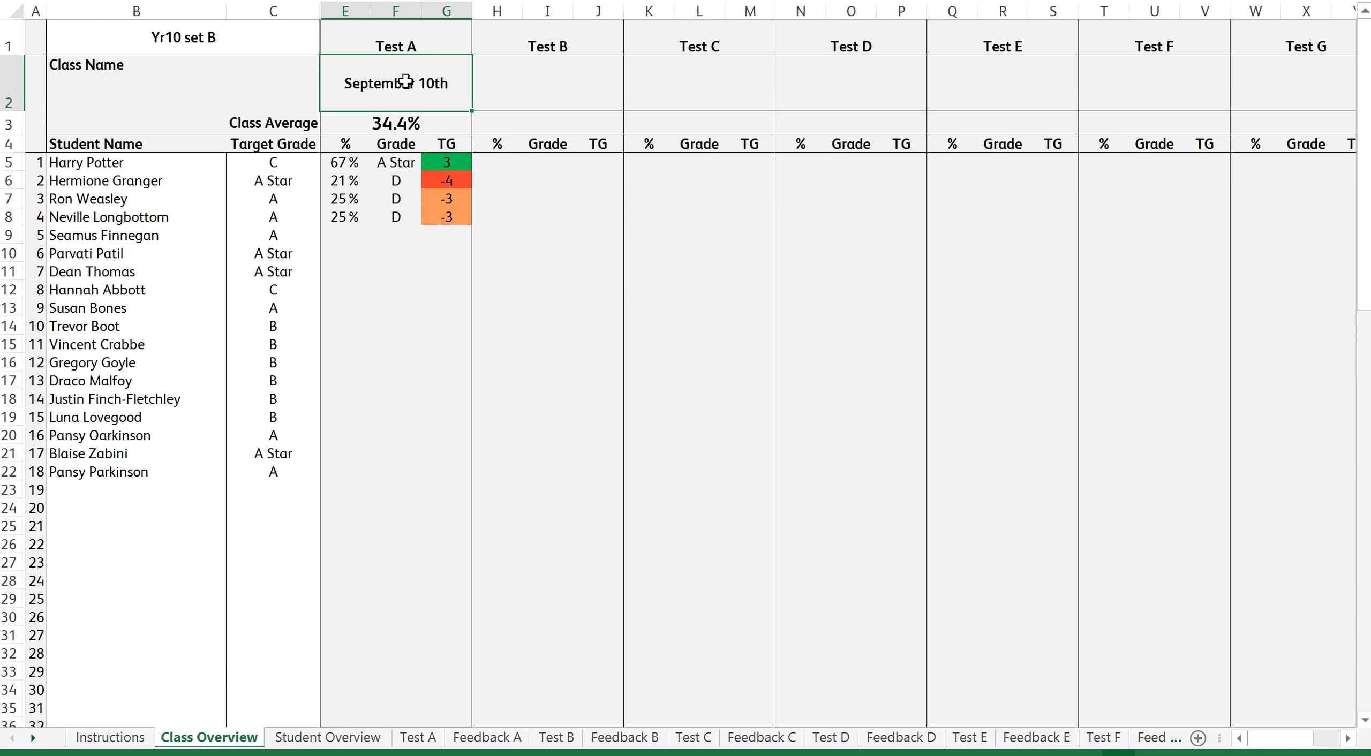
pyautogui.click(434, 124)
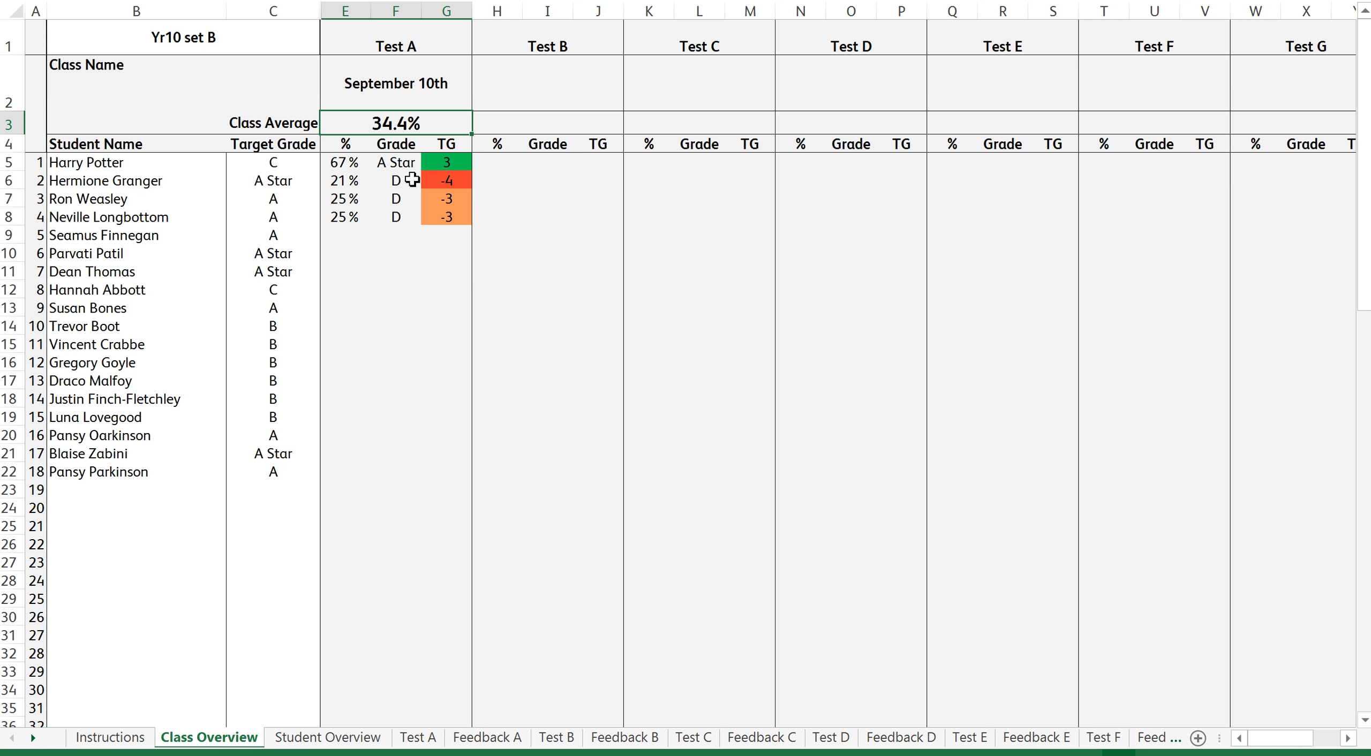
# Step: Compare the second and first students' target grades with their Test A grades and TG values
pyautogui.click(302, 183)
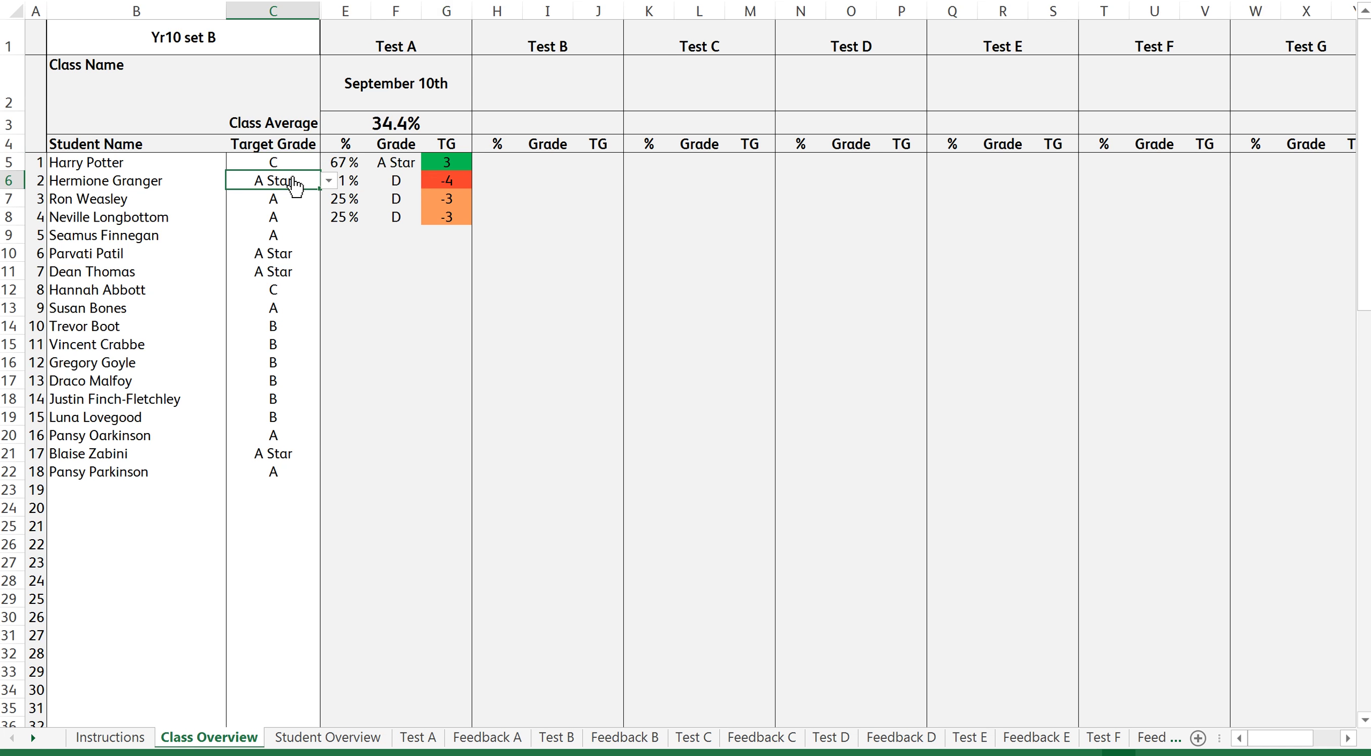
pyautogui.click(401, 181)
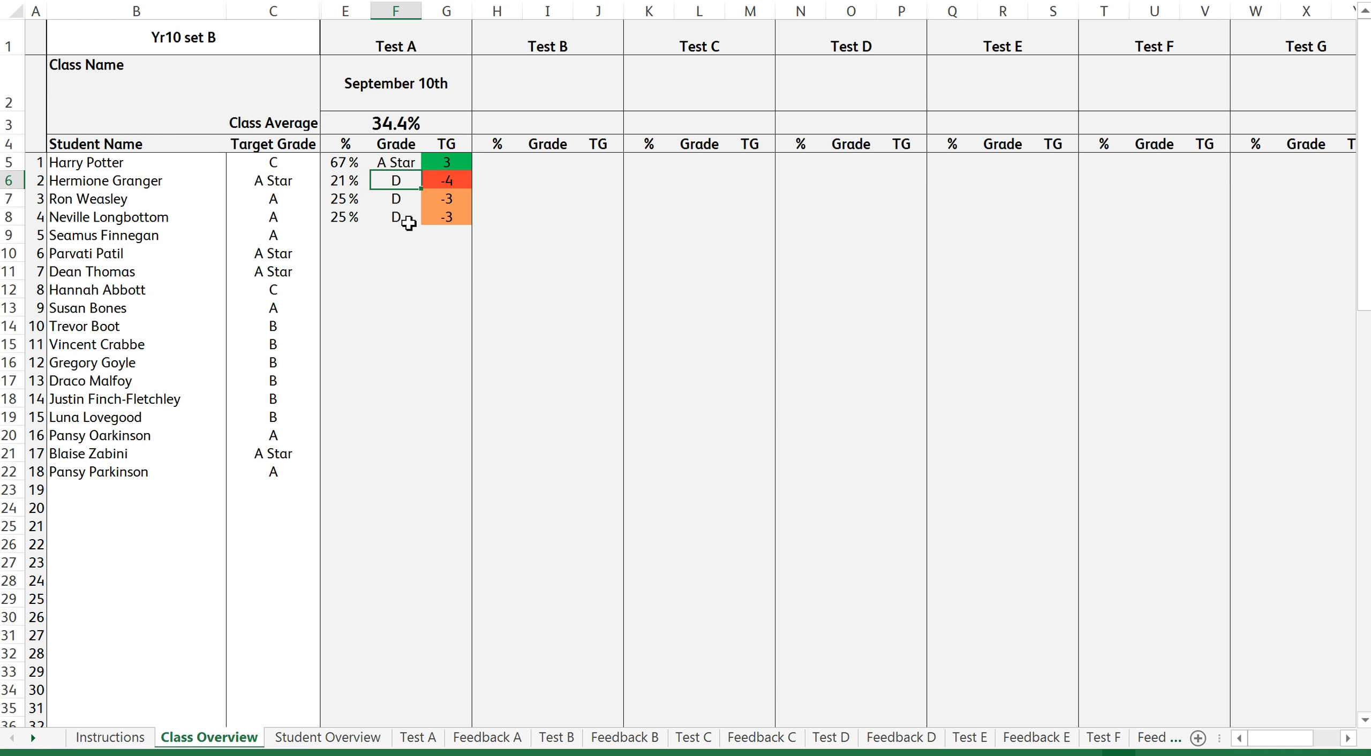
pyautogui.click(449, 180)
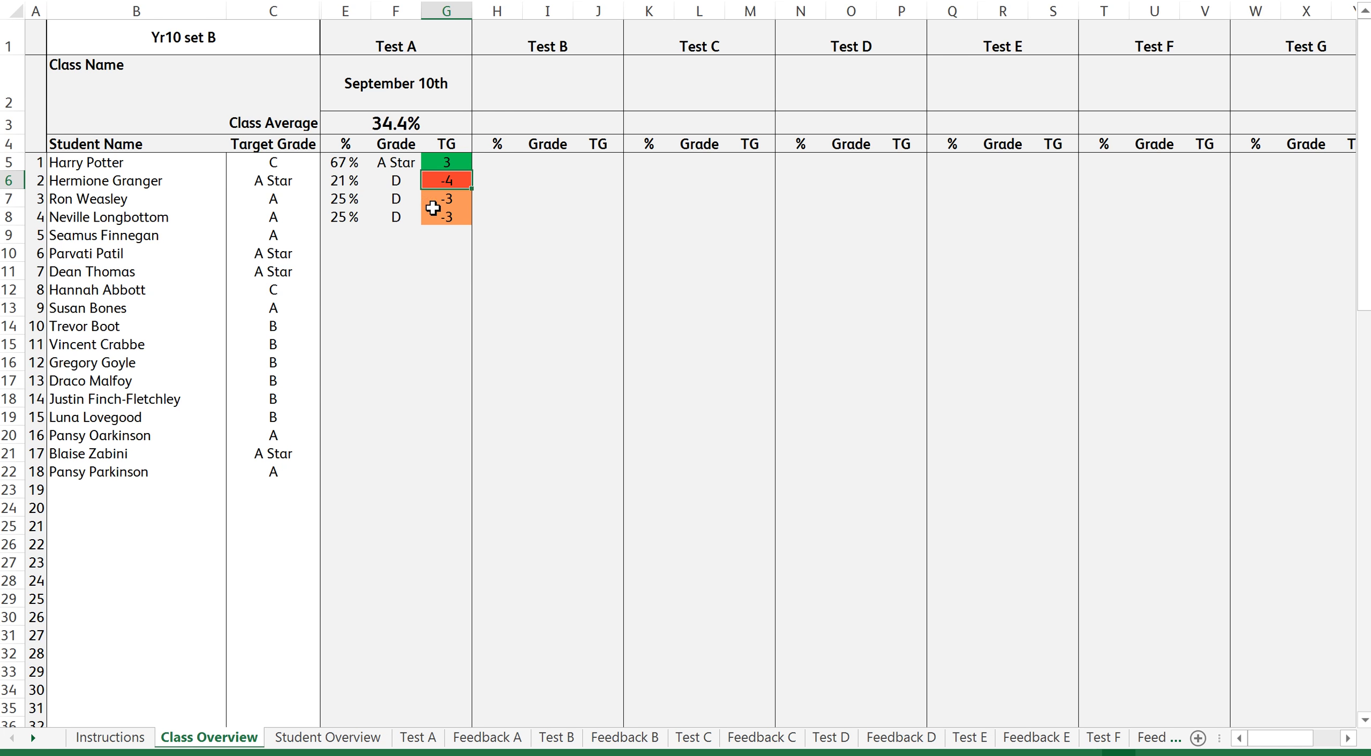
pyautogui.click(277, 167)
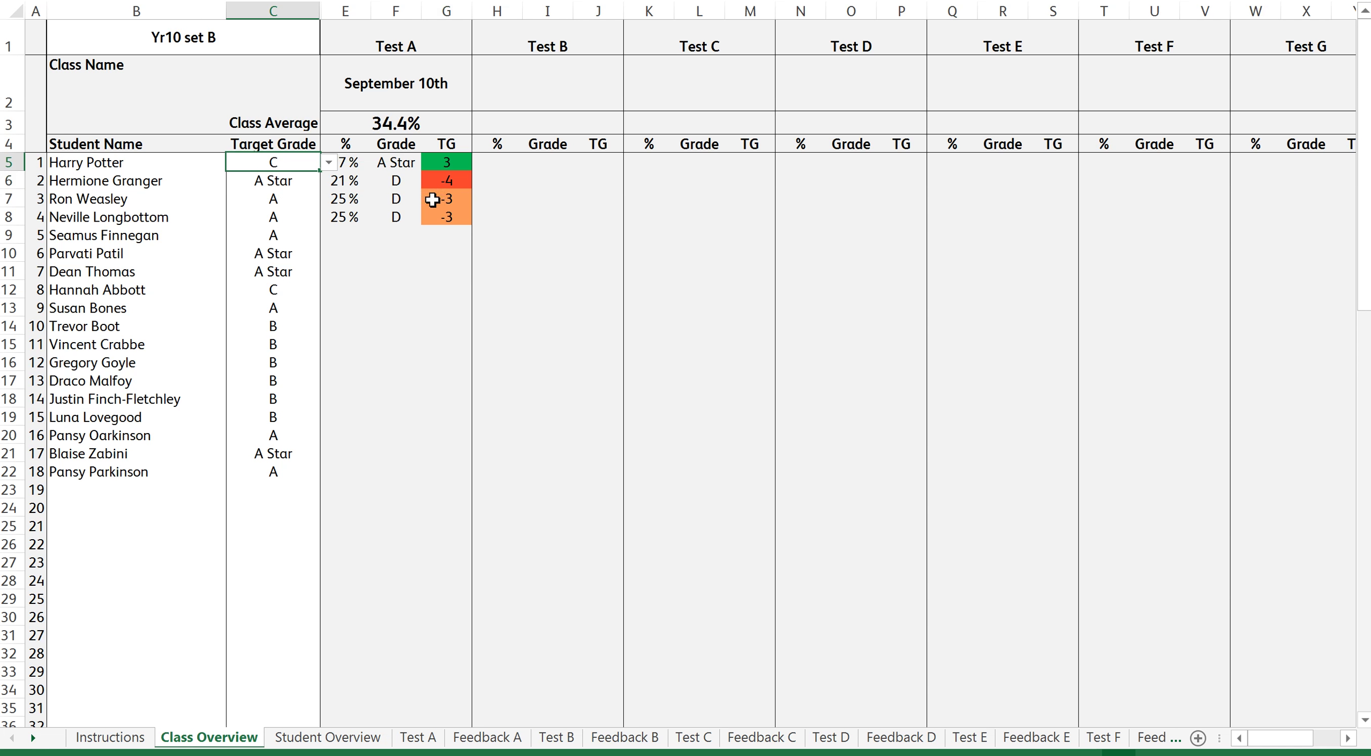
pyautogui.click(401, 167)
pyautogui.click(458, 169)
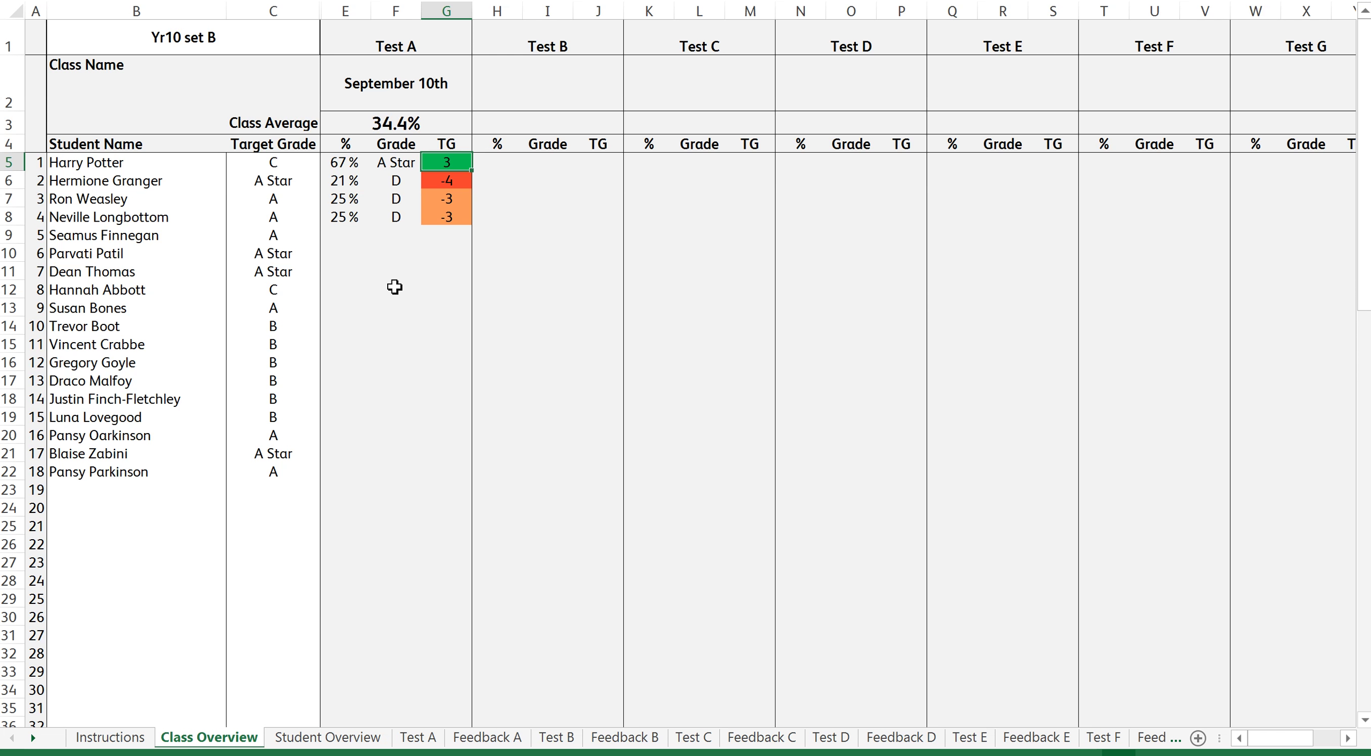
# Step: Switch to the copy of the example data test-tracking workbook
pyautogui.hotkey('alt', 'Tab')
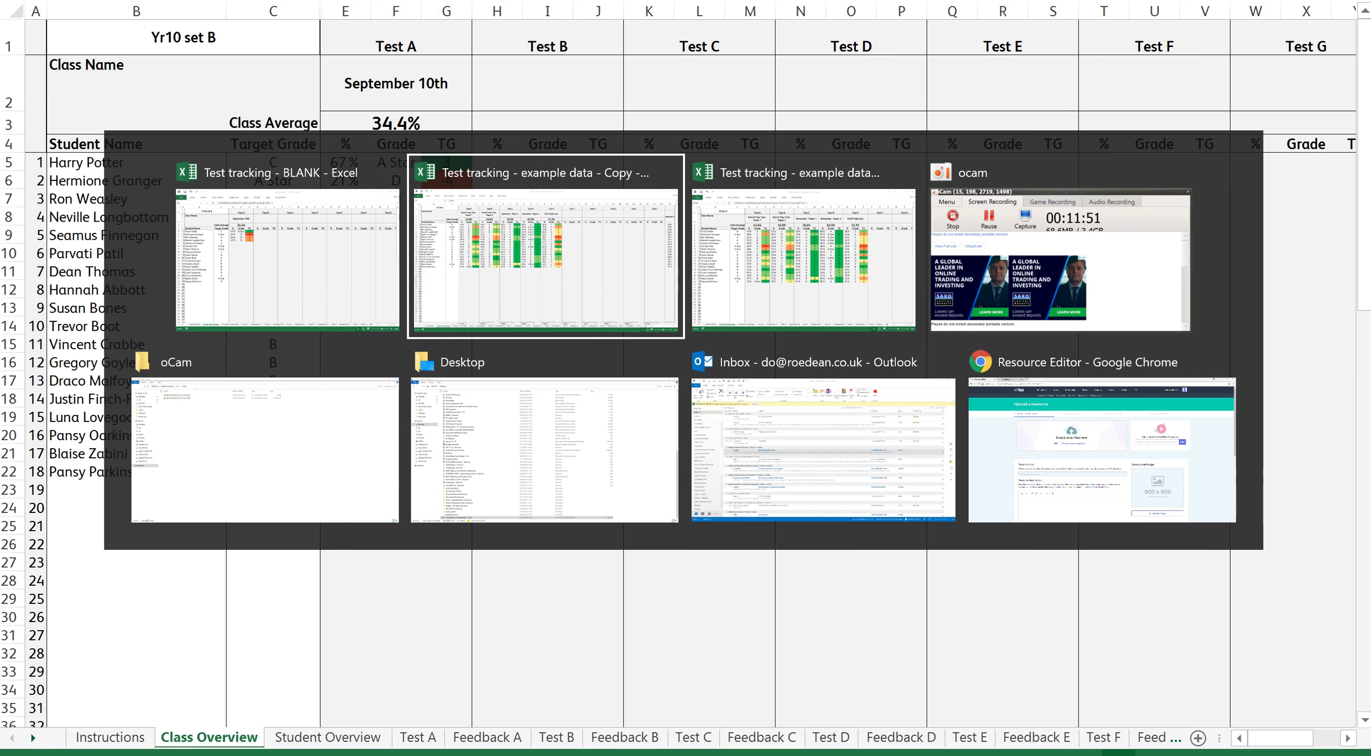